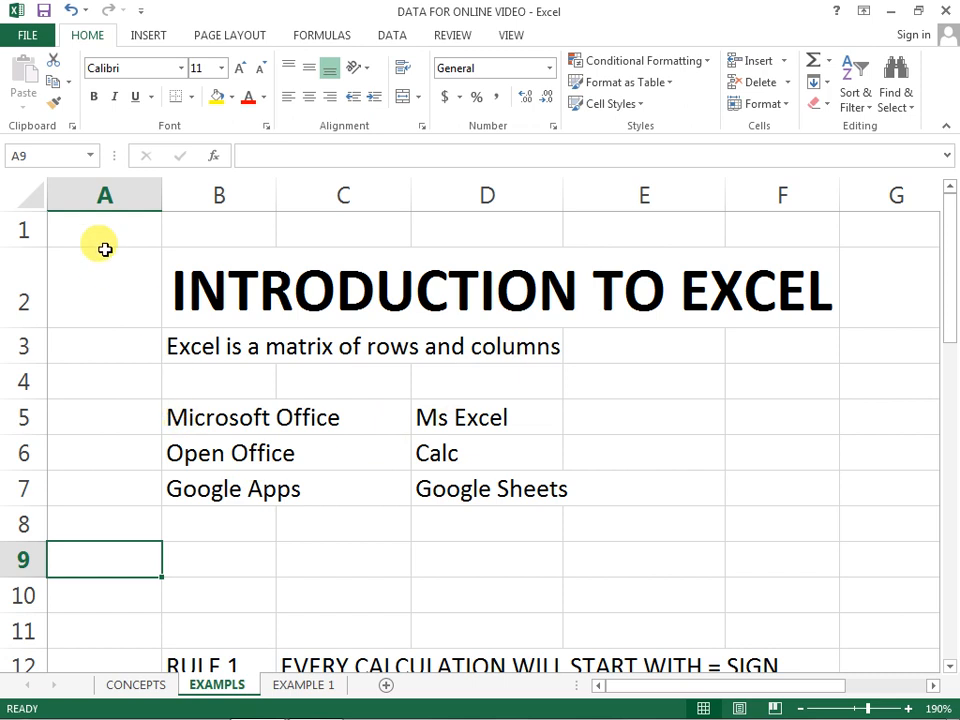
Step: Select whole columns one at a time across A to F to point out the sheet's columns
click(106, 188)
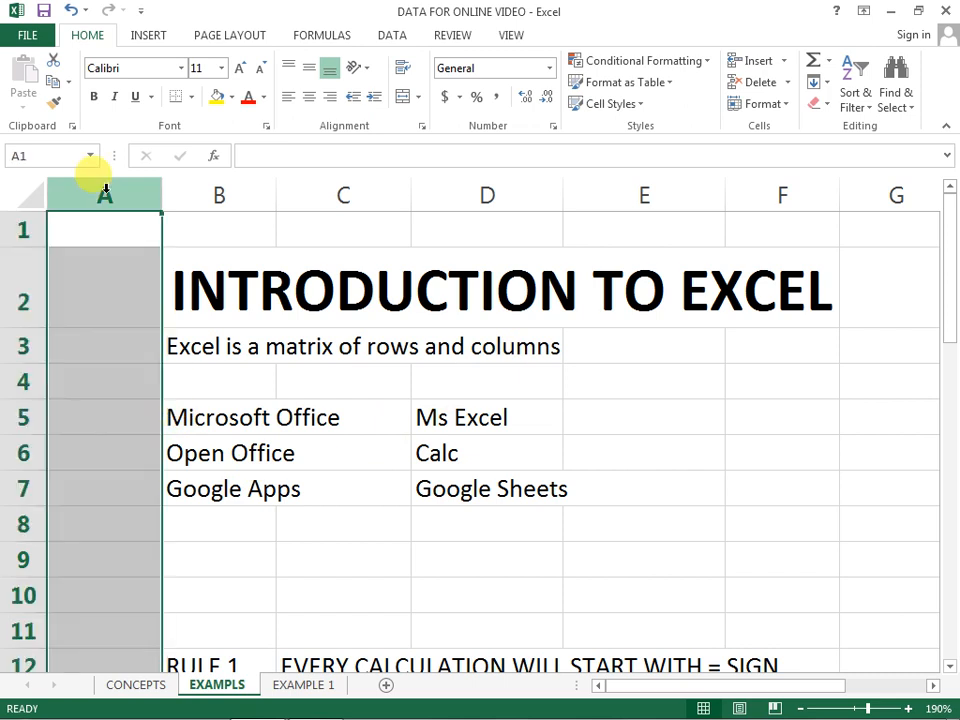
click(205, 186)
click(121, 188)
click(240, 192)
click(345, 193)
click(535, 194)
click(686, 189)
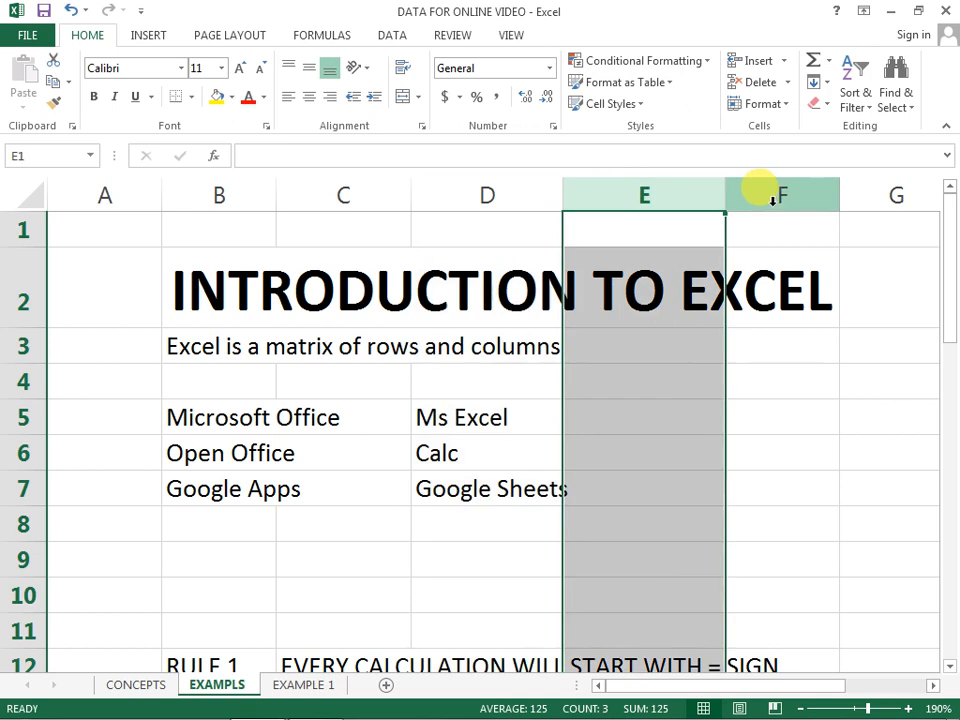
click(790, 190)
click(72, 189)
click(215, 190)
click(335, 185)
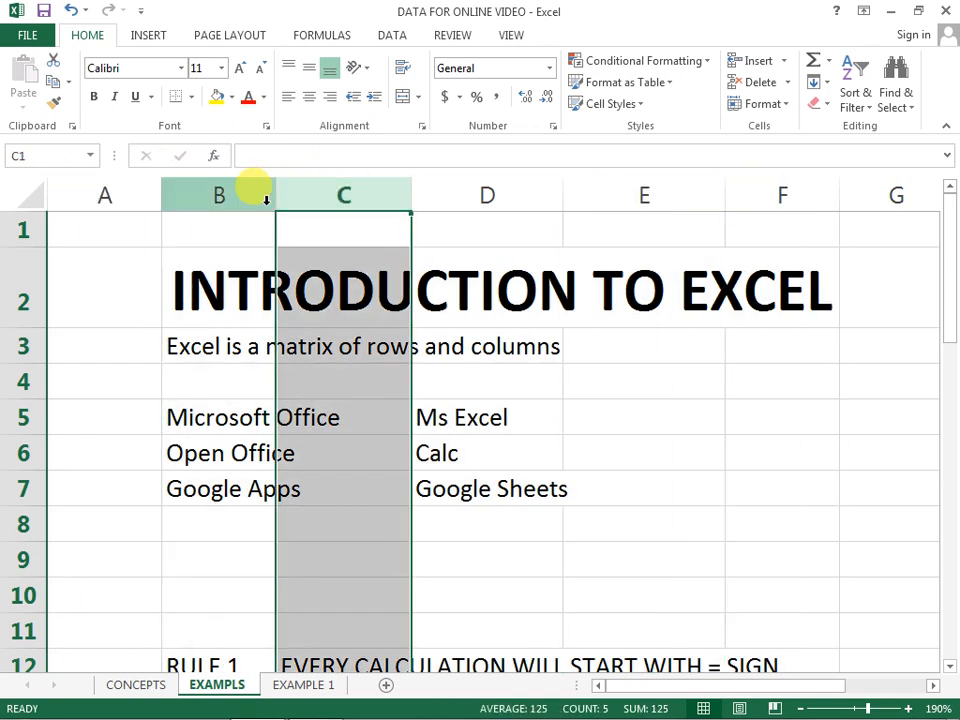
Step: Select rows 1 to 4 one at a time to point out the sheet's rows
click(22, 230)
click(10, 268)
click(15, 346)
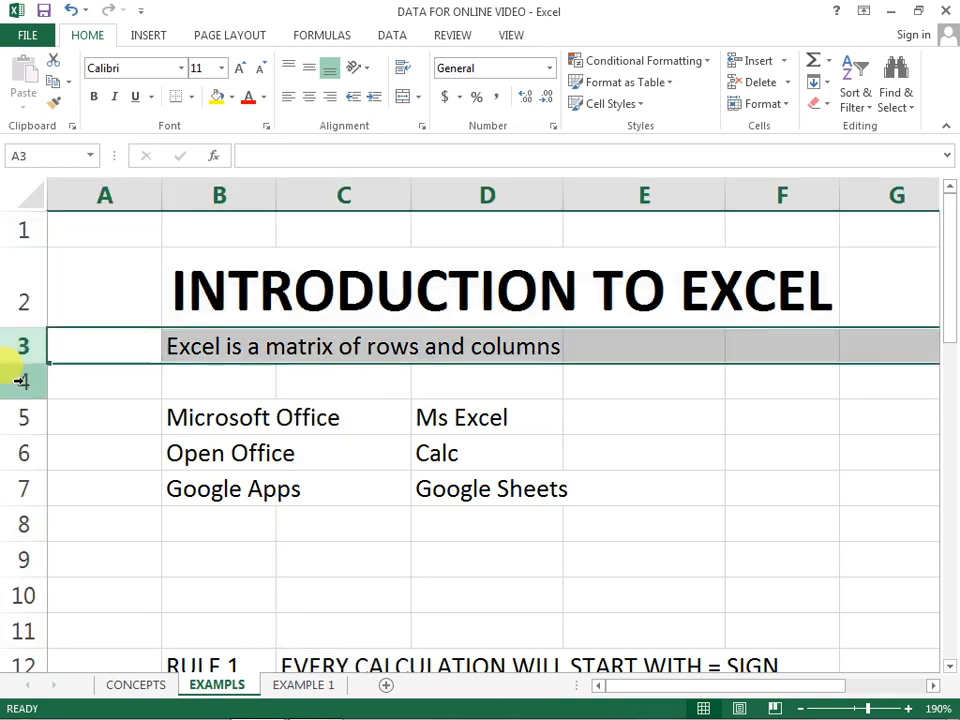
click(17, 379)
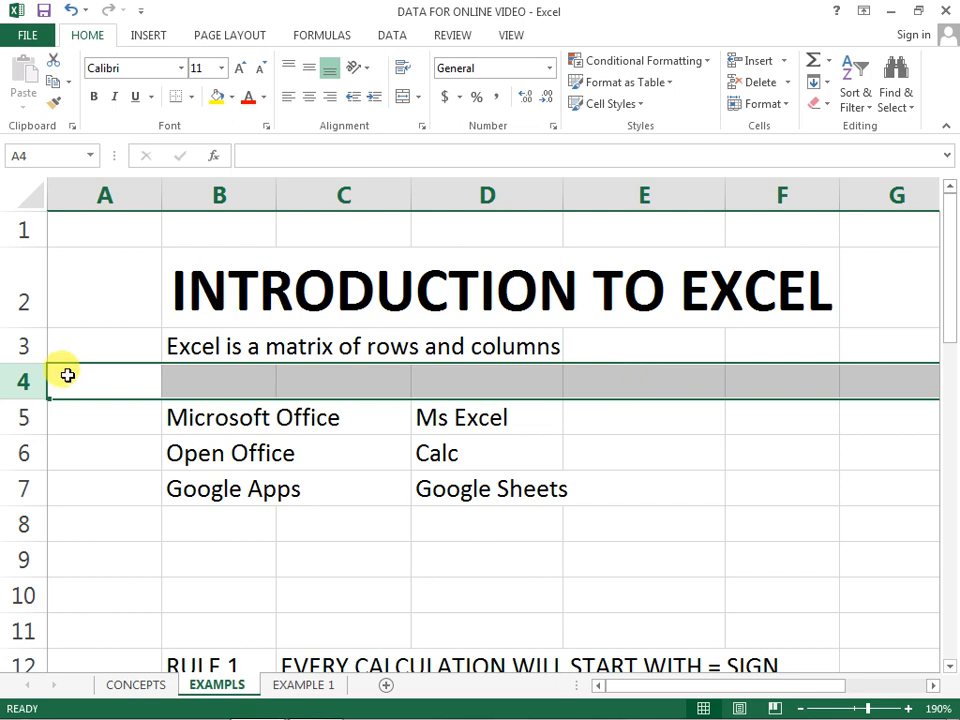
Step: Select single cells such as E6, E4, F4, E5 and C9 to show where rows and columns intersect
click(639, 461)
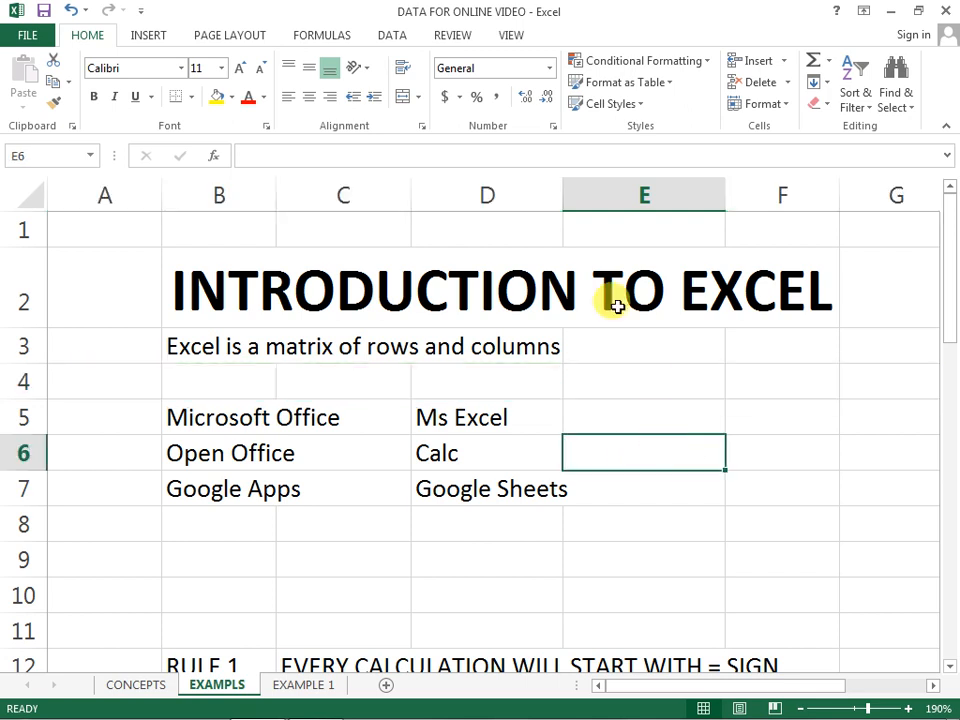
click(649, 377)
click(771, 382)
click(635, 454)
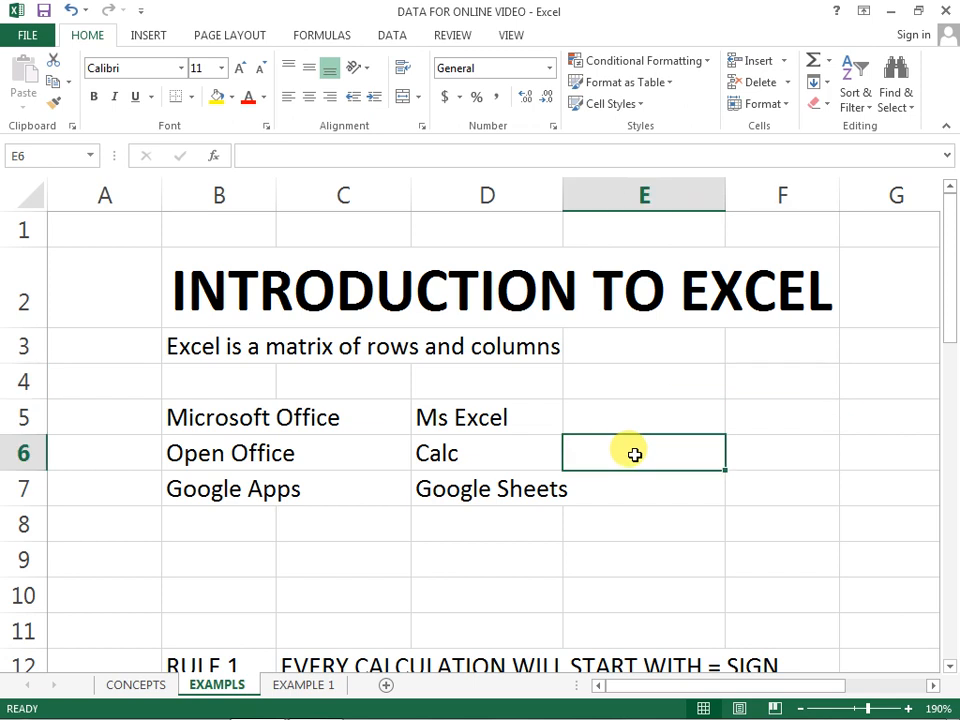
click(622, 420)
click(349, 553)
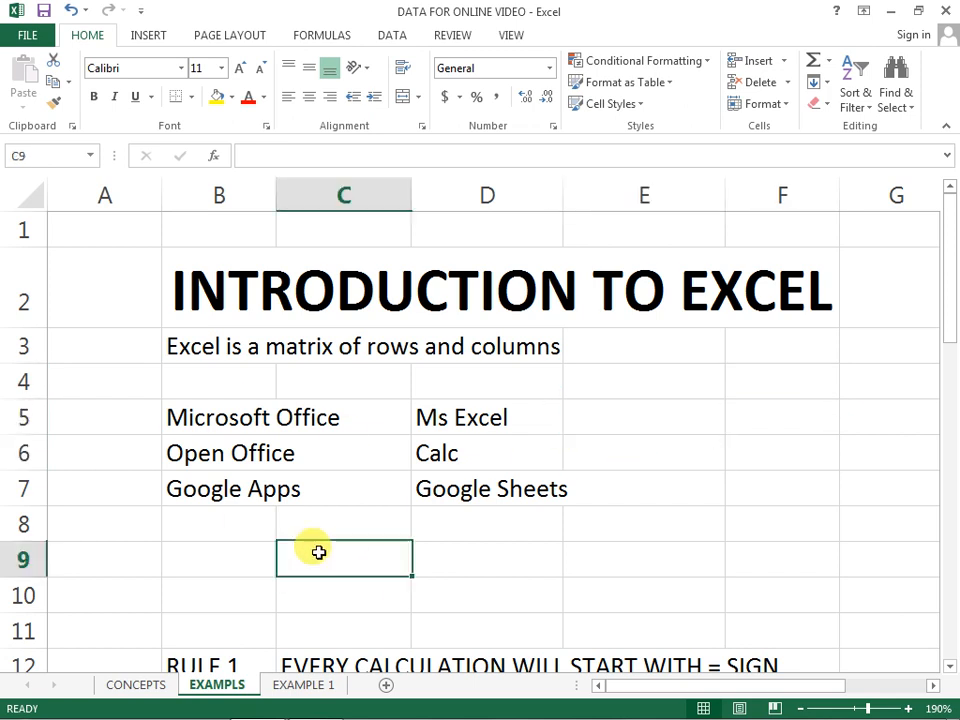
Step: Enter the word "cell" in B9 and clear that cell again
click(220, 538)
click(215, 555)
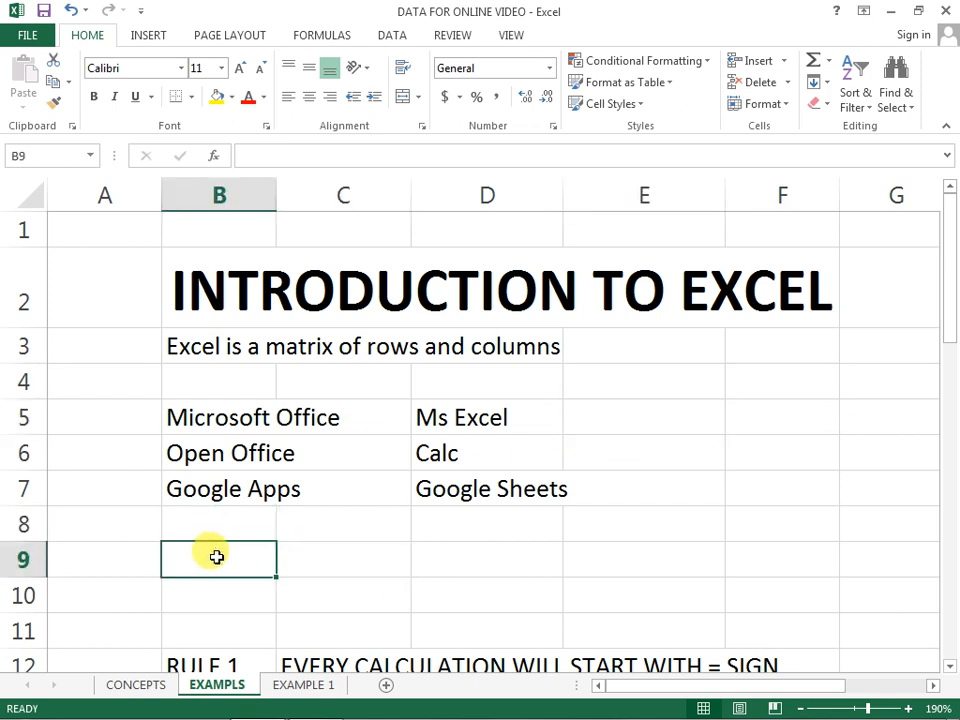
text(cell)
key(Return)
click(220, 553)
key(Delete)
Step: Select the empty cells C9, D9, E9 and E8 one after another as further examples of cells
click(332, 564)
click(480, 555)
click(692, 546)
click(716, 522)
Step: Go down column A from A6 to the sheet's last row and return to A1
click(92, 458)
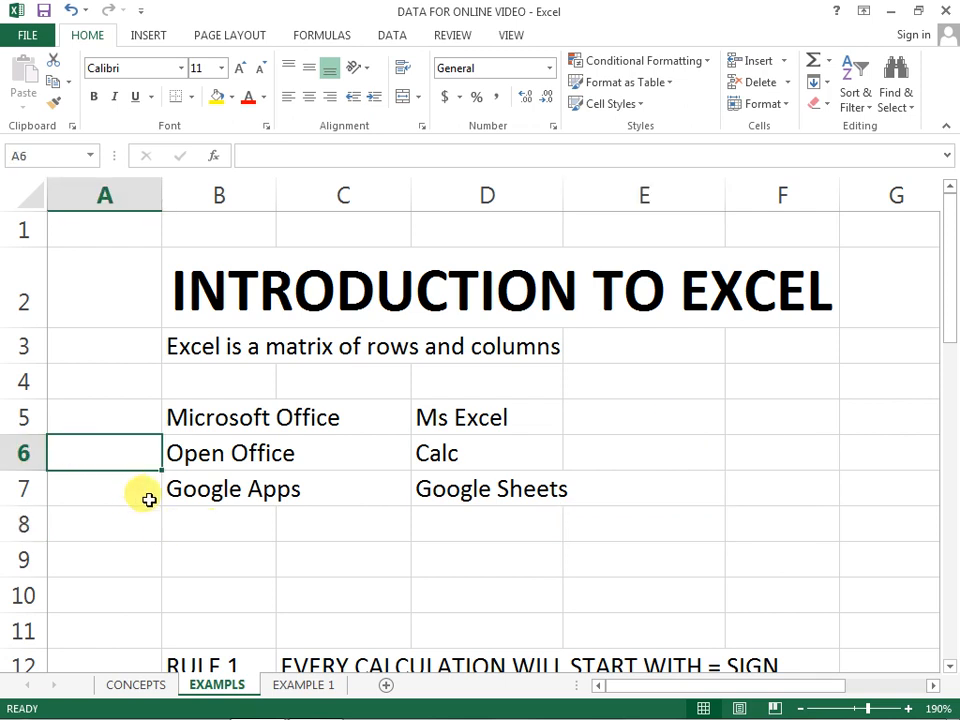
key(ctrl+Down)
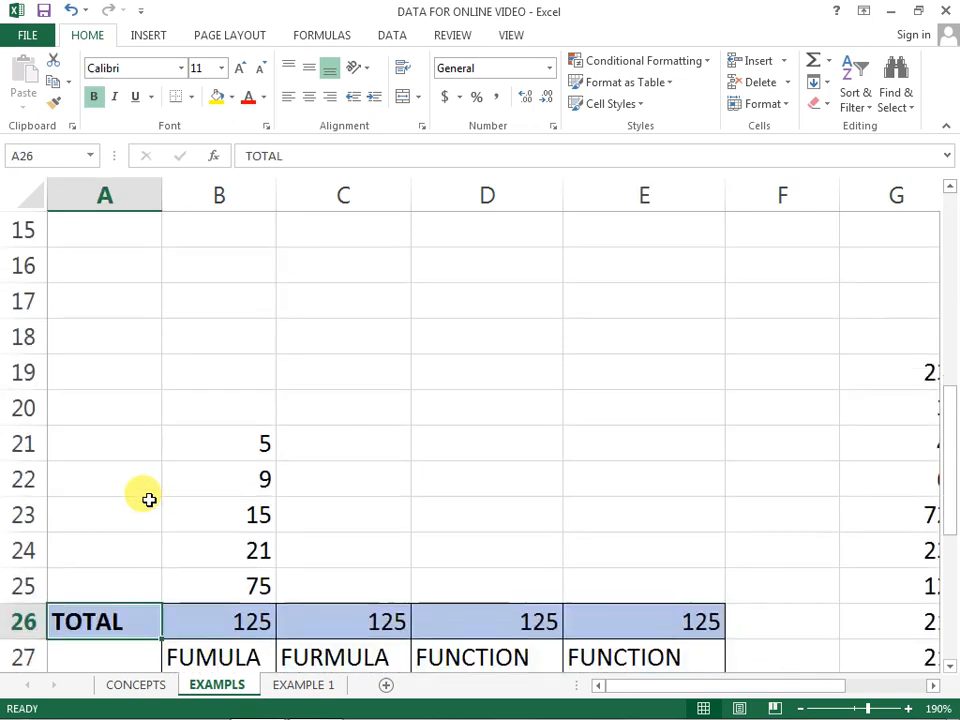
key(ctrl+Down)
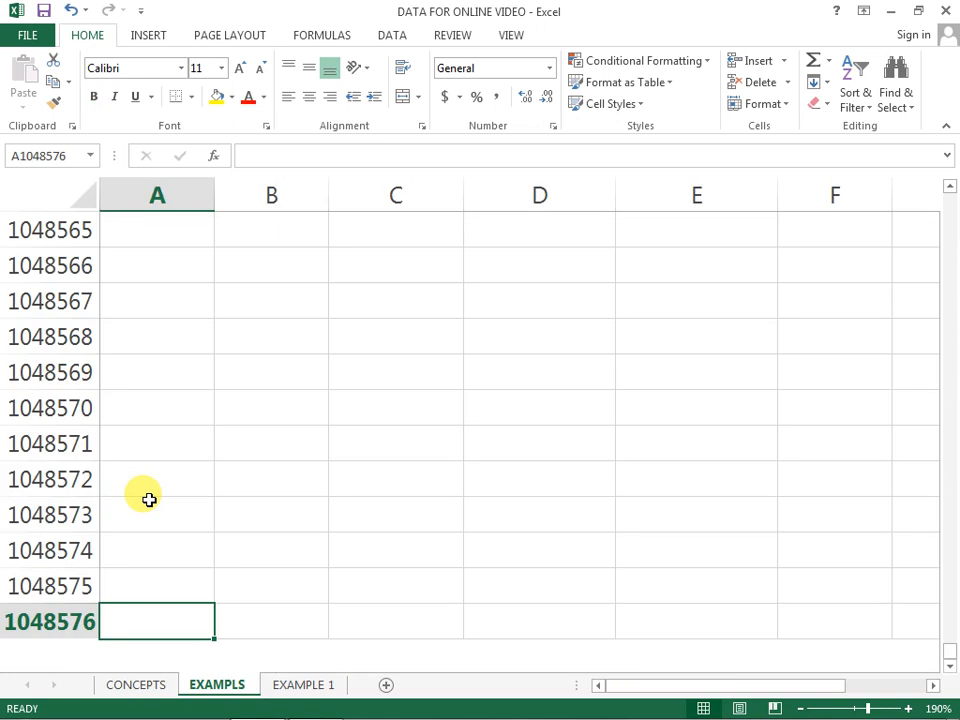
key(ctrl+Up)
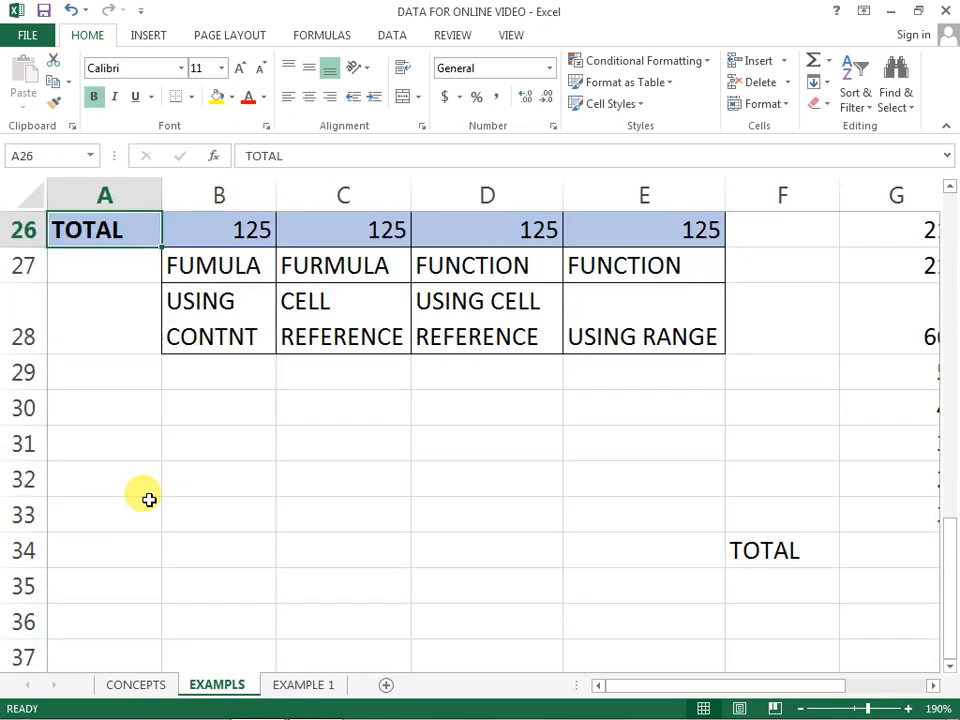
key(ctrl+Up)
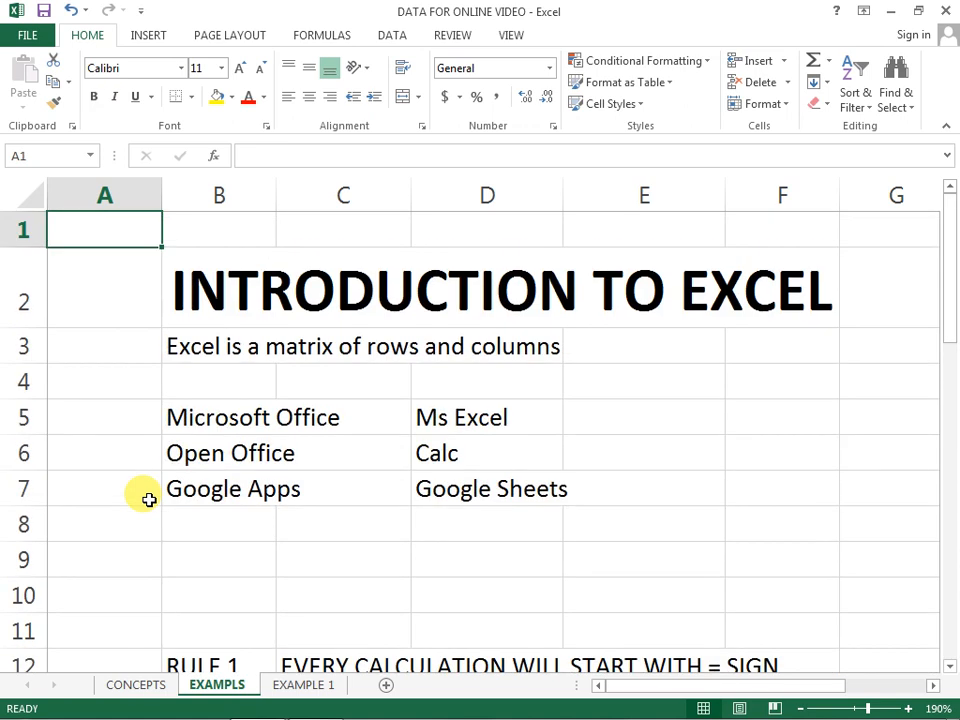
Step: Go along row 1 to the sheet's last column and return to A1
key(Right)
key(Right)
key(Right)
key(Right)
key(Right)
key(Right)
key(Right)
key(Right)
key(Right)
key(Right)
key(Right)
key(Right)
key(Right)
key(Right)
key(Right)
key(Right)
key(Right)
key(Right)
key(Right)
key(Right)
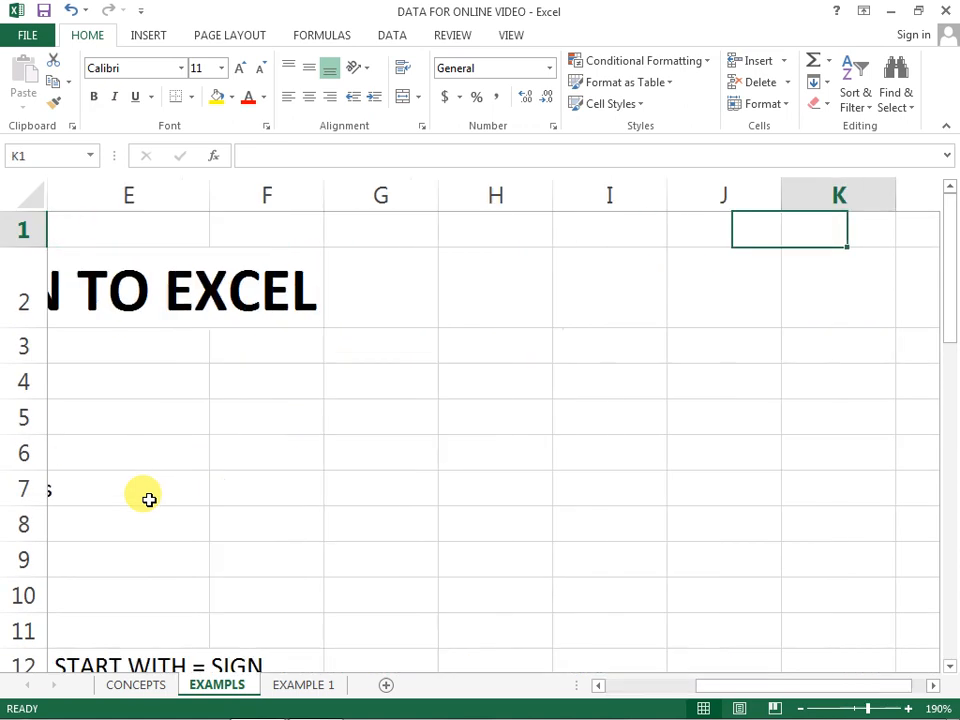
key(Right)
key(Right)
key(Right)
key(Right)
key(Right)
key(Right)
key(Right)
key(Right)
key(Right)
key(Right)
key(Right)
key(Right)
key(Right)
key(Right)
key(Right)
key(Right)
key(Right)
key(Right)
key(Right)
key(Right)
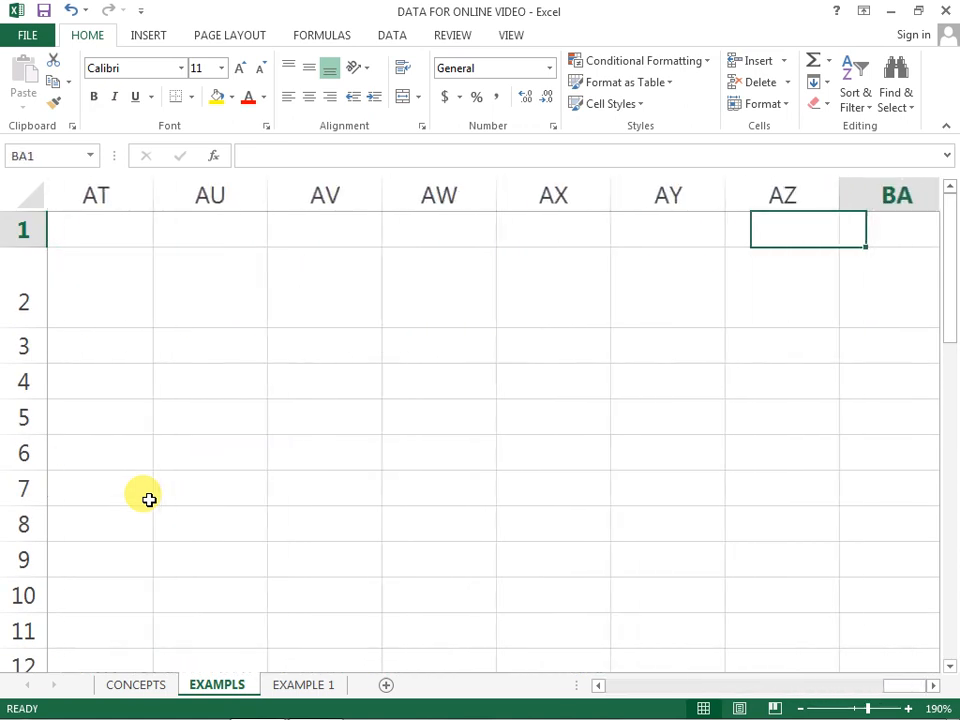
key(ctrl+Right)
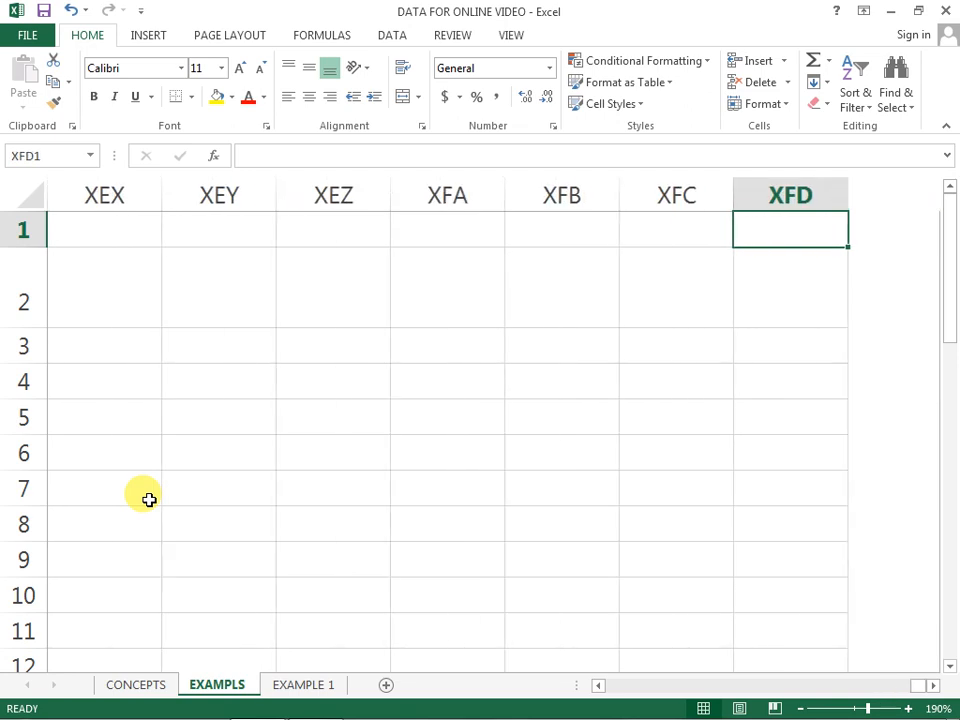
key(ctrl+Home)
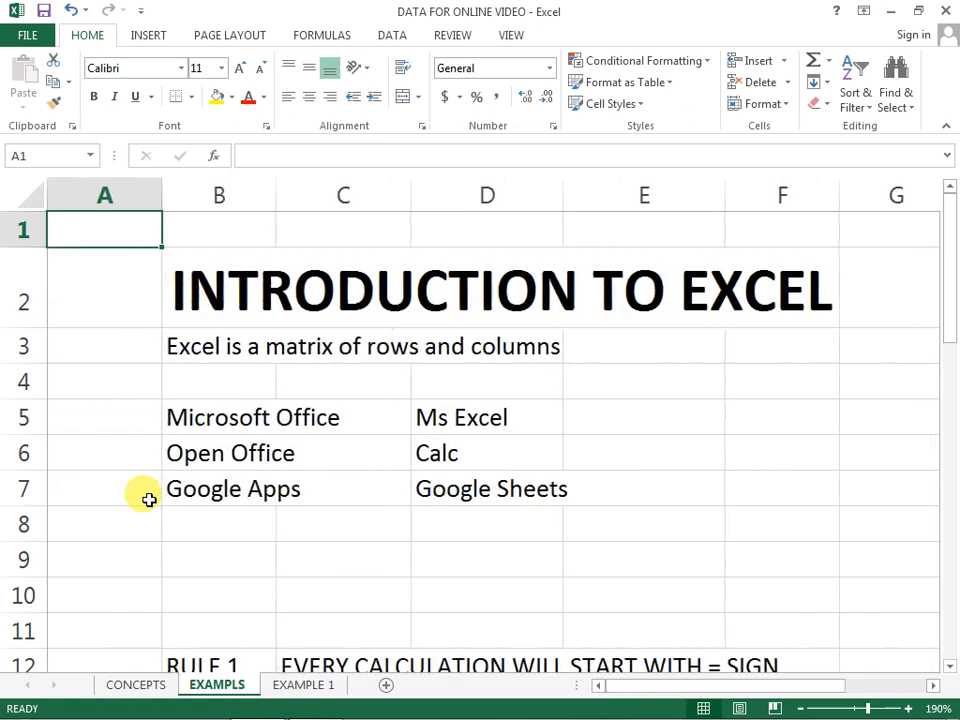
Step: Select the entire worksheet, widen the Name Box to show its full dimensions, and clear the selection
click(31, 199)
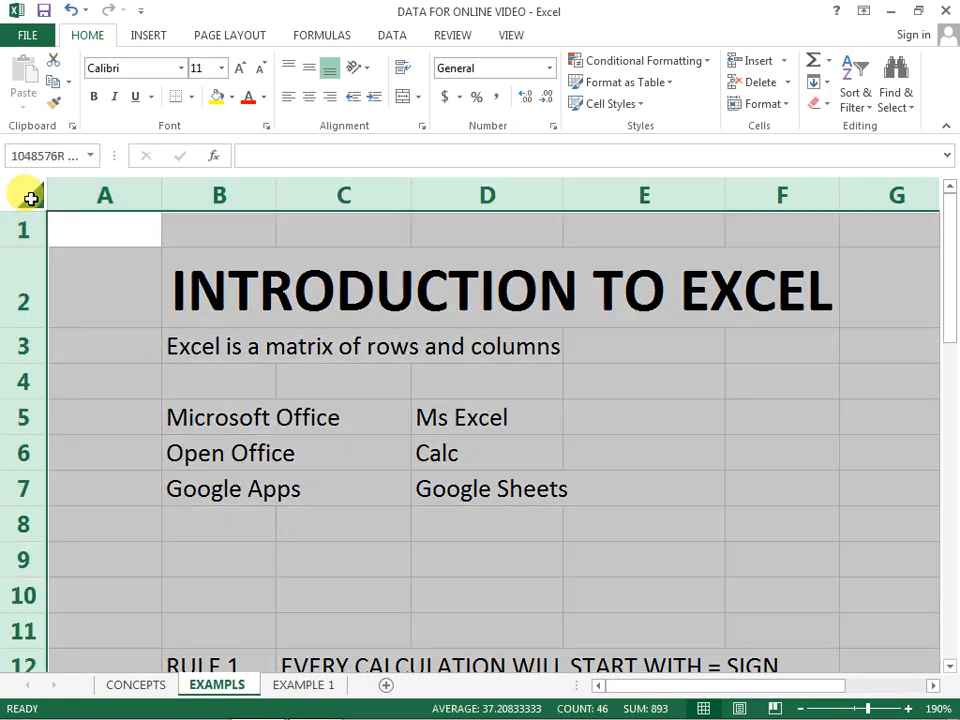
drag(113, 150, 298, 150)
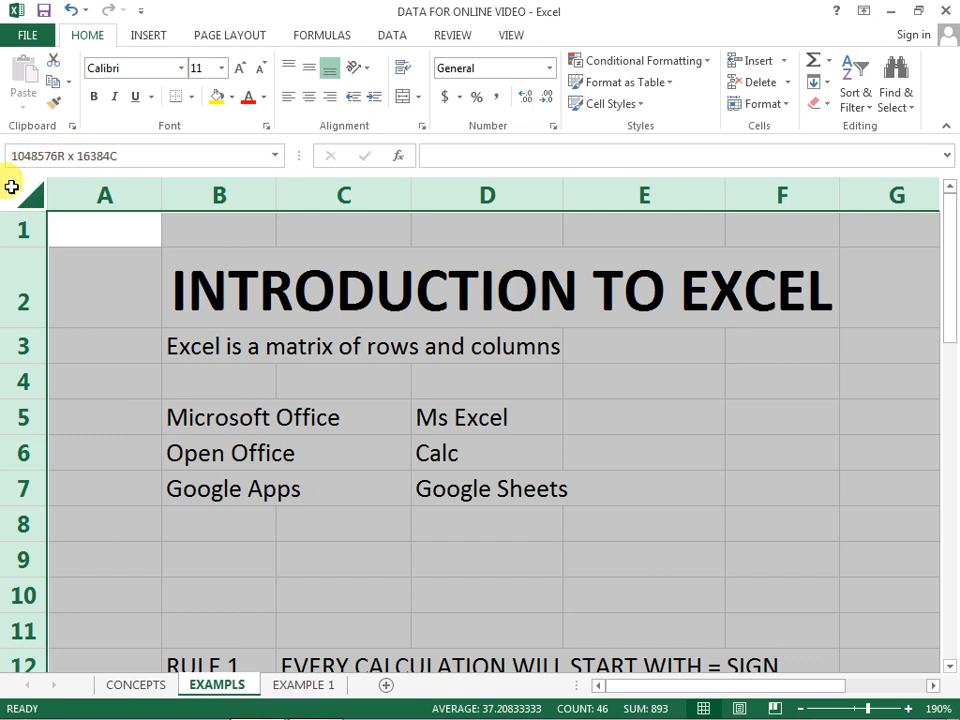
click(84, 289)
click(592, 413)
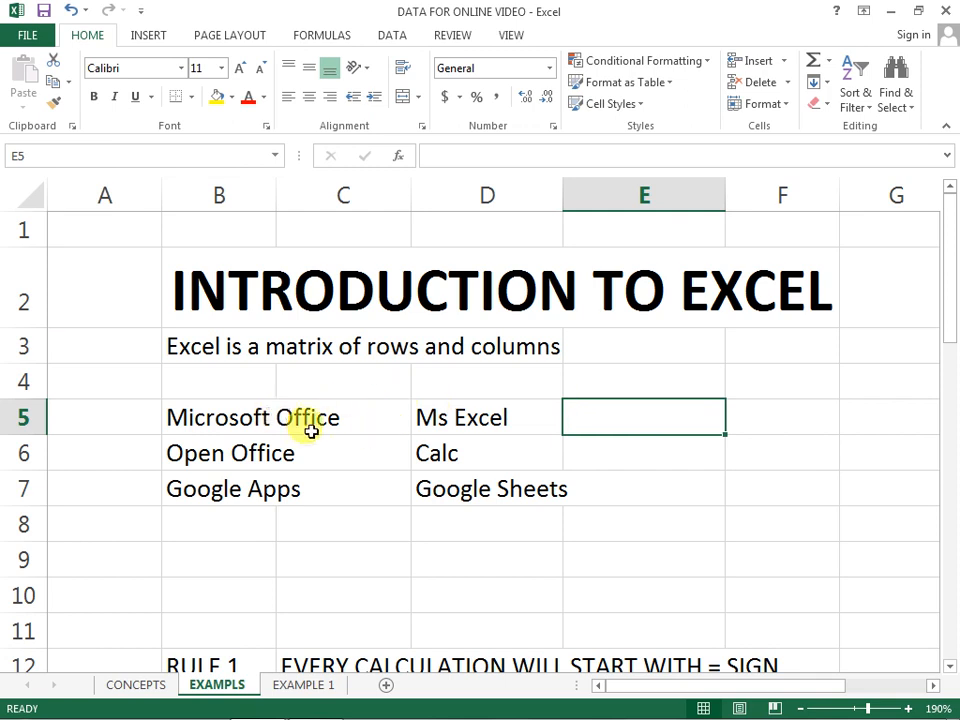
click(660, 492)
click(692, 422)
click(761, 476)
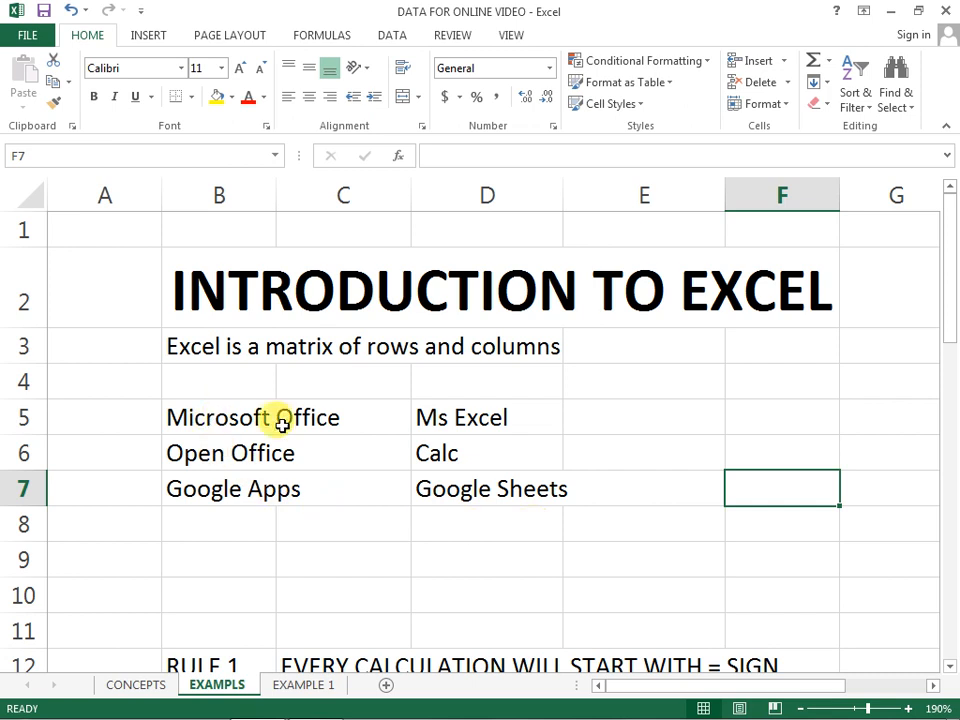
Step: Go through each office suite in B5:B7 together with its spreadsheet program in D5:D7
click(195, 421)
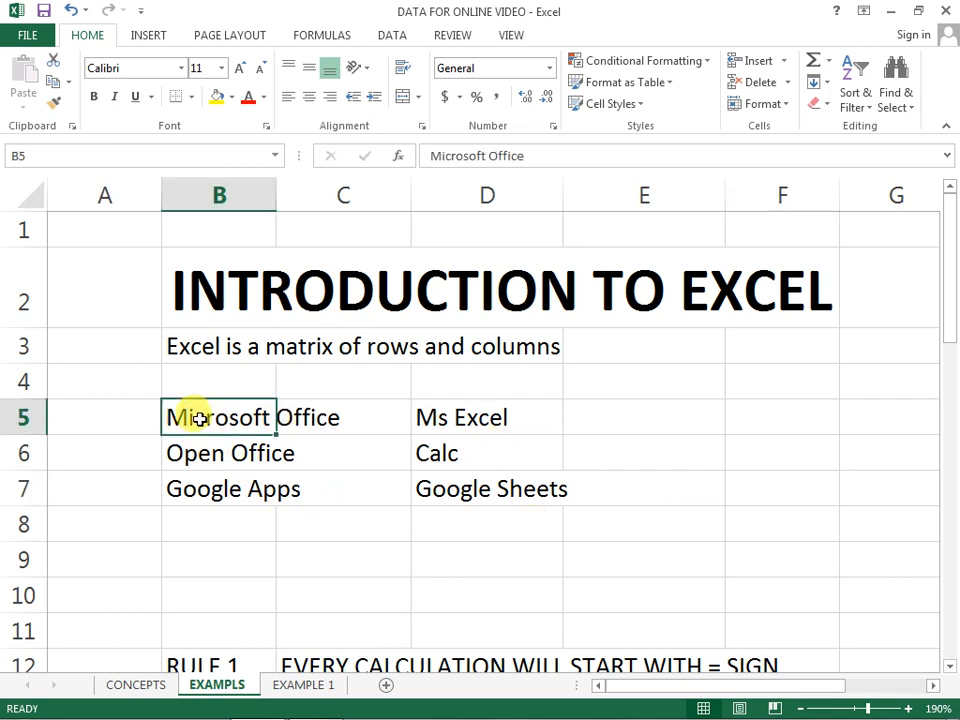
click(490, 415)
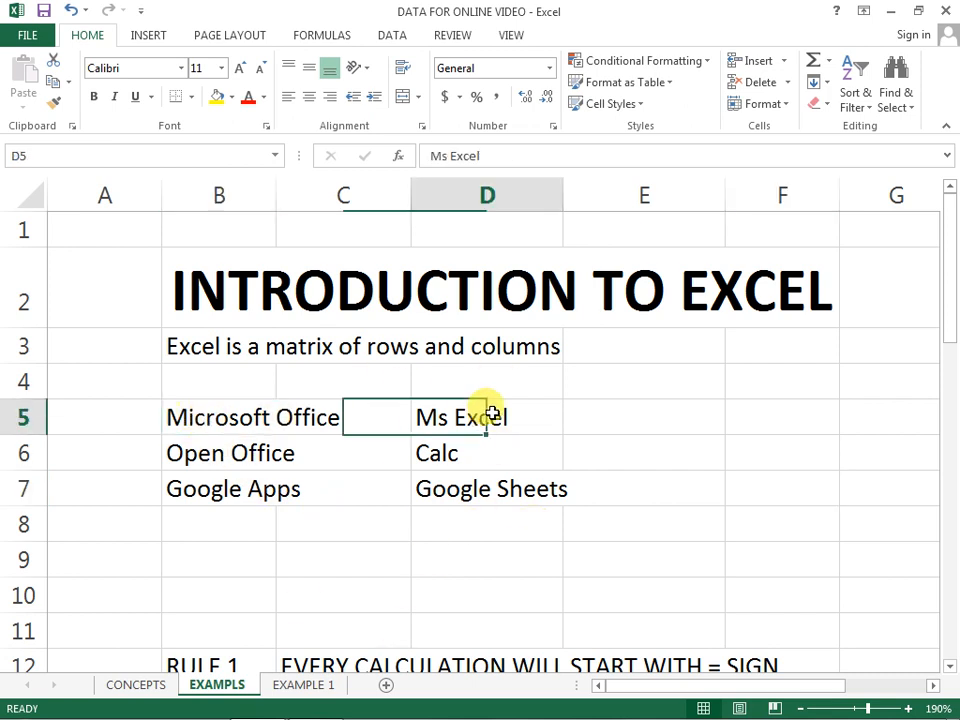
click(189, 454)
click(426, 453)
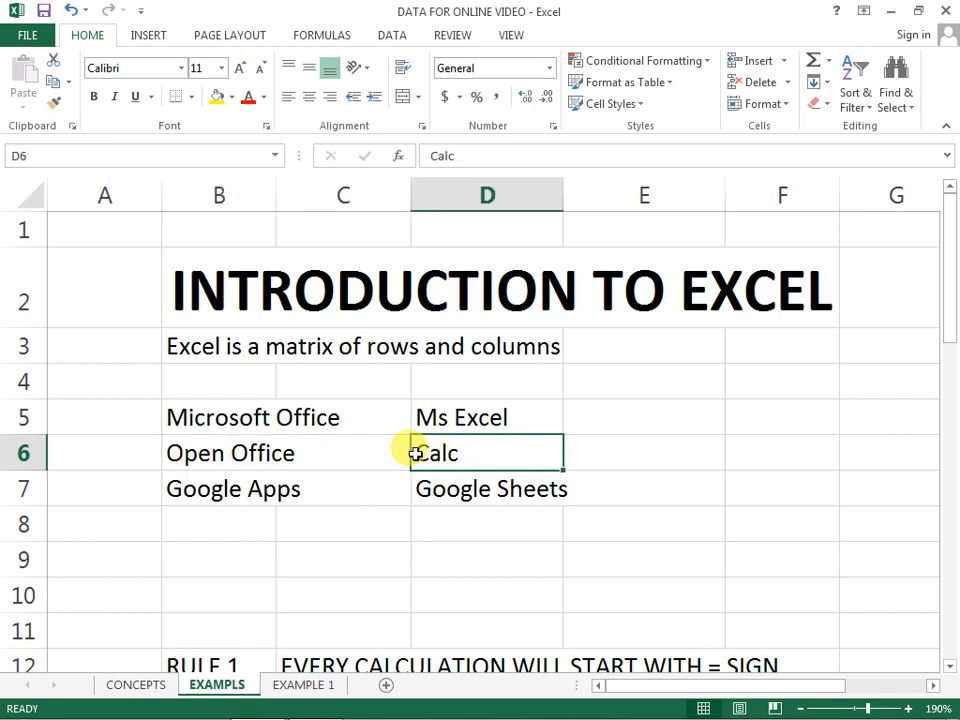
click(172, 489)
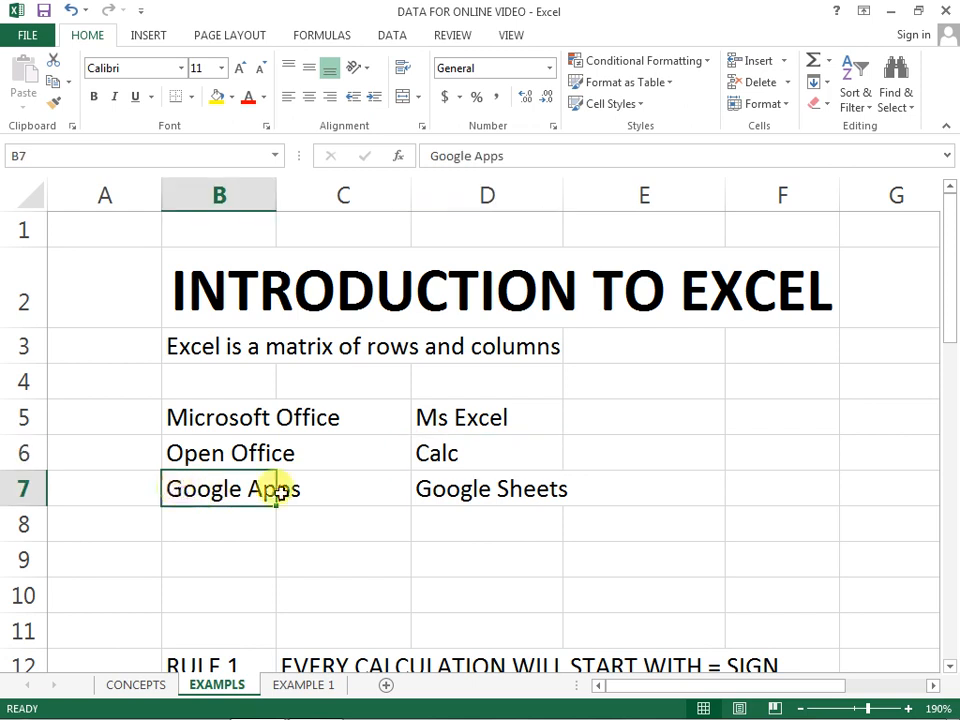
click(465, 489)
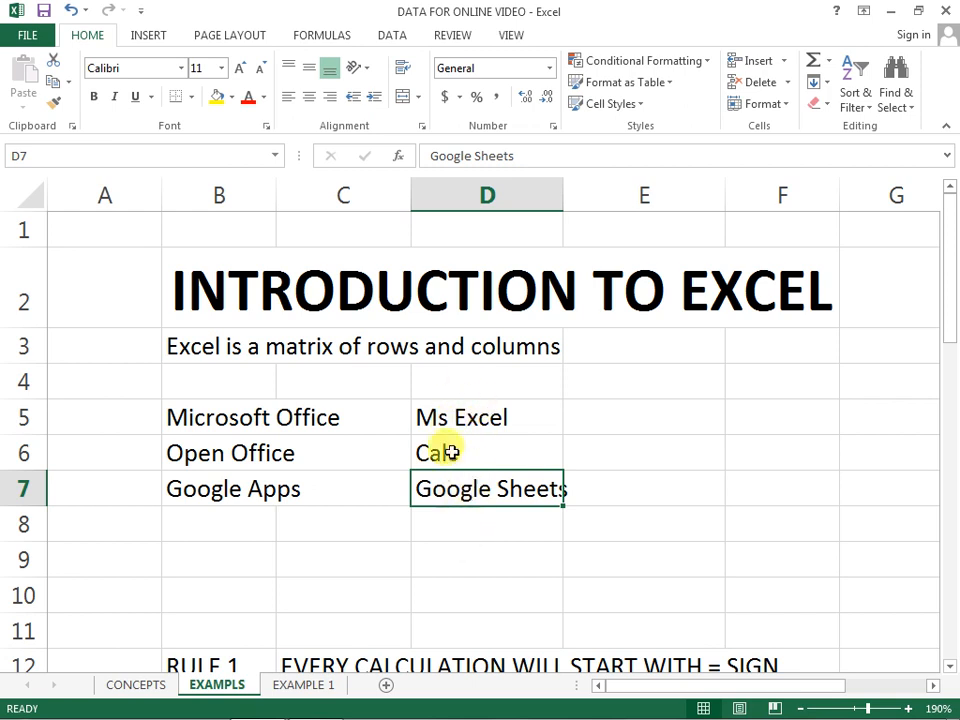
Step: Revisit the spreadsheet program names in D5, D6 and D7, ending on the empty cell D8
click(456, 416)
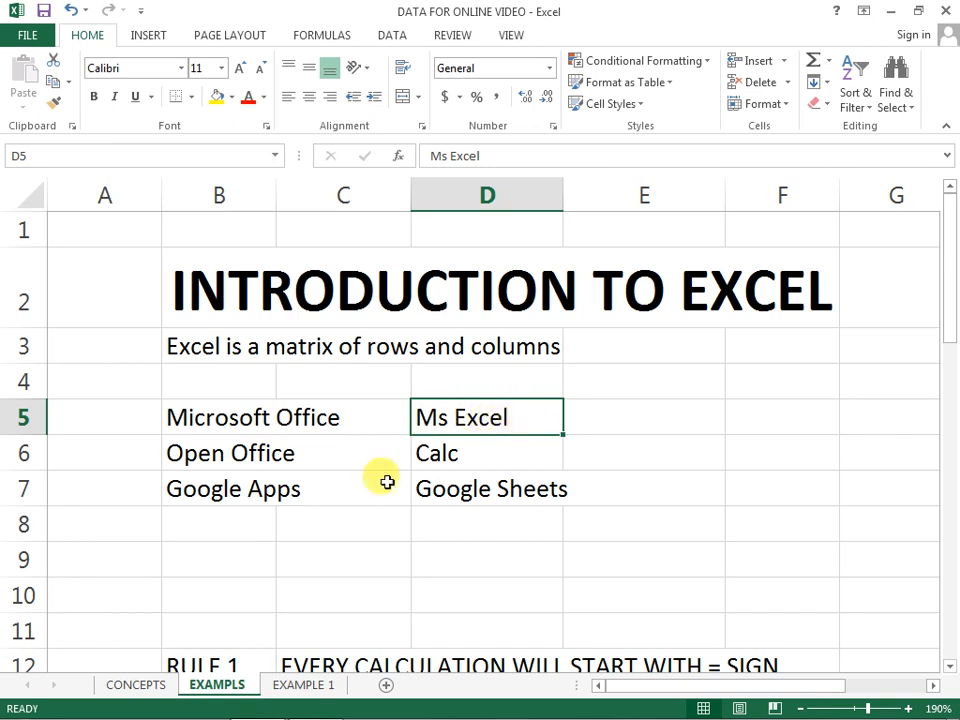
click(458, 452)
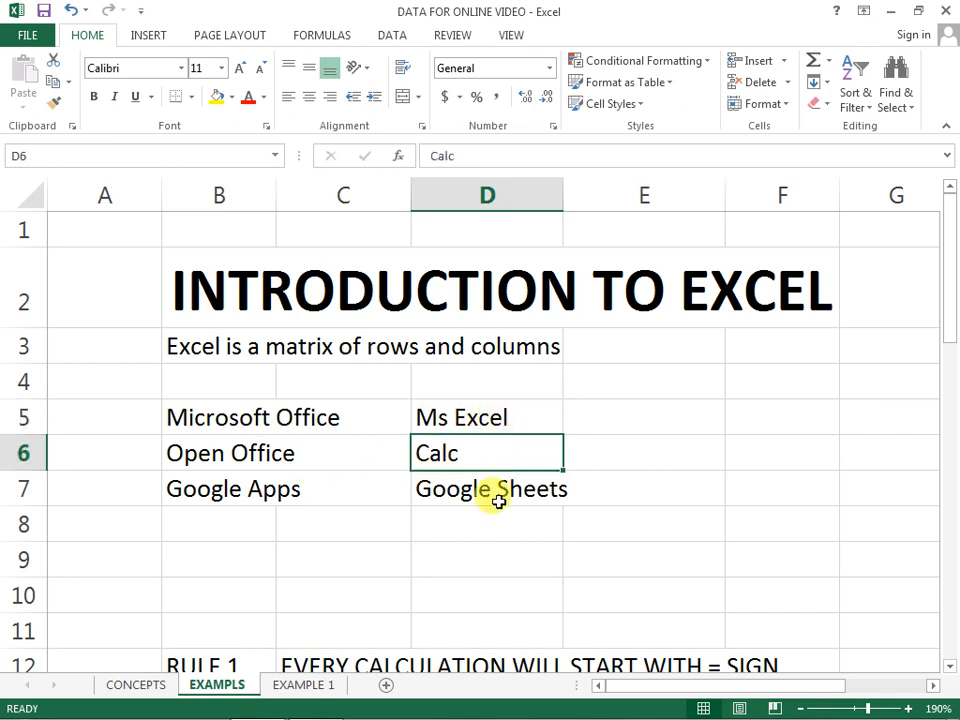
click(467, 492)
click(460, 455)
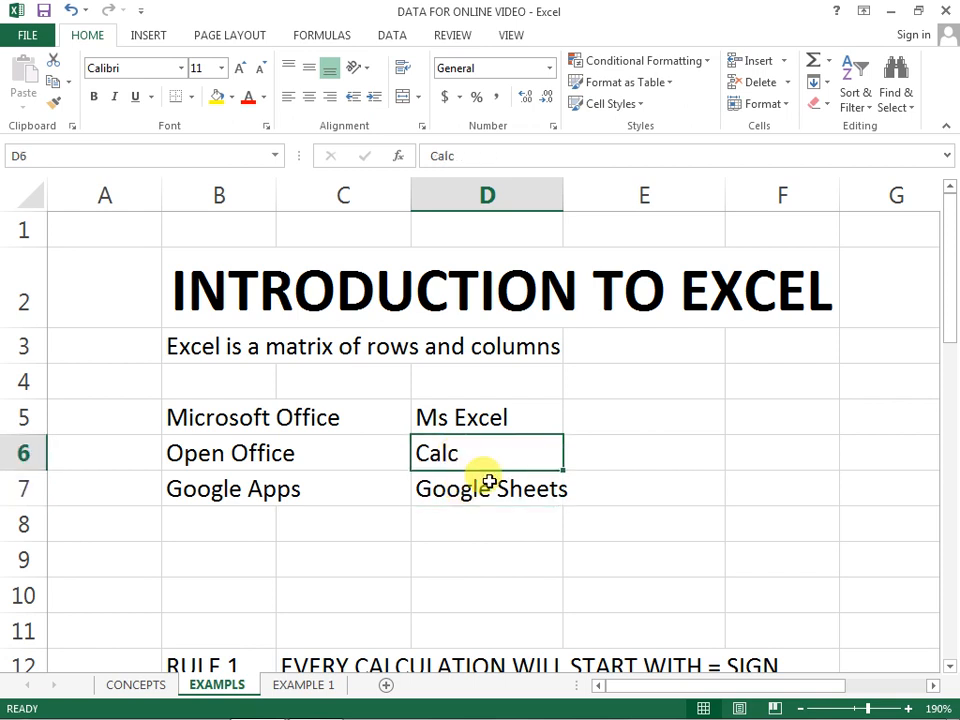
click(540, 528)
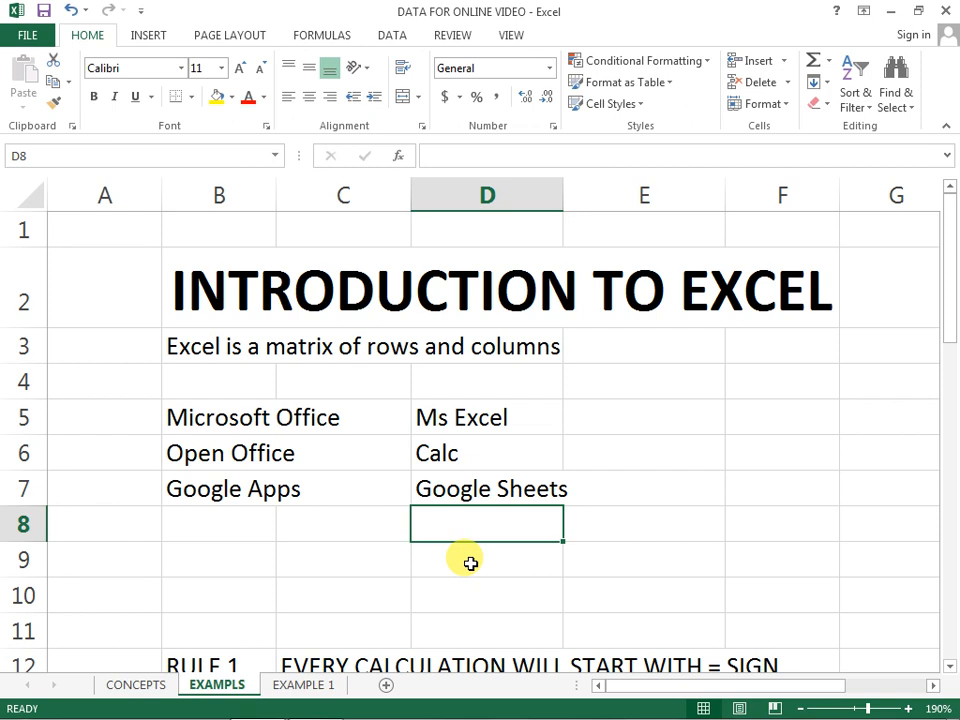
Step: Find the calculation rules in rows 12 and 13 and select the RULE 1 and RULE 2 labels
scroll(352, 559, down, 2)
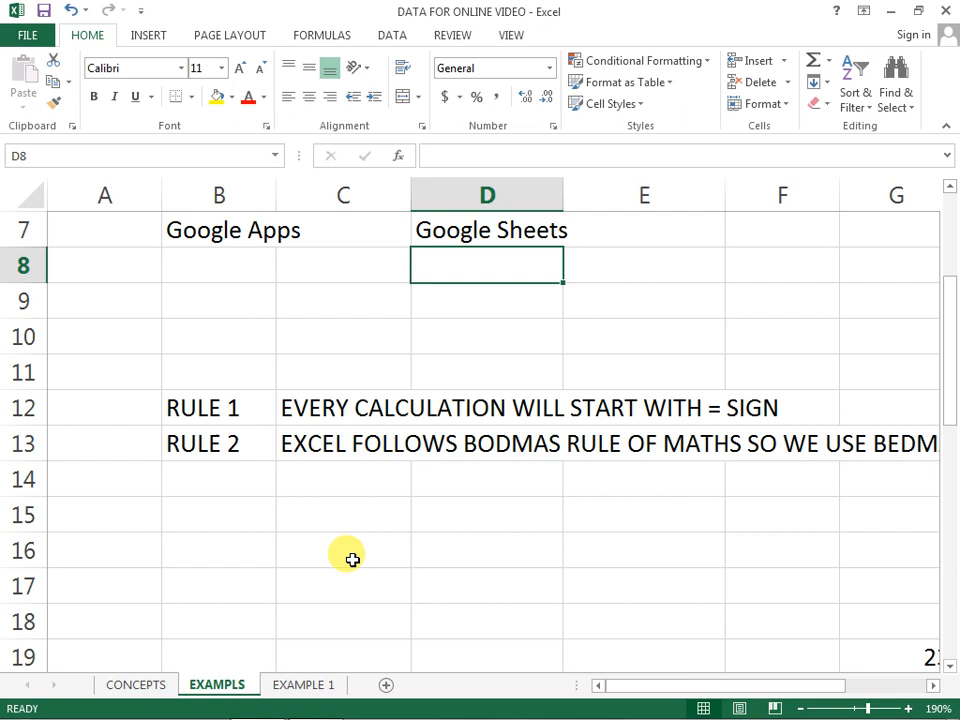
scroll(352, 559, up, 2)
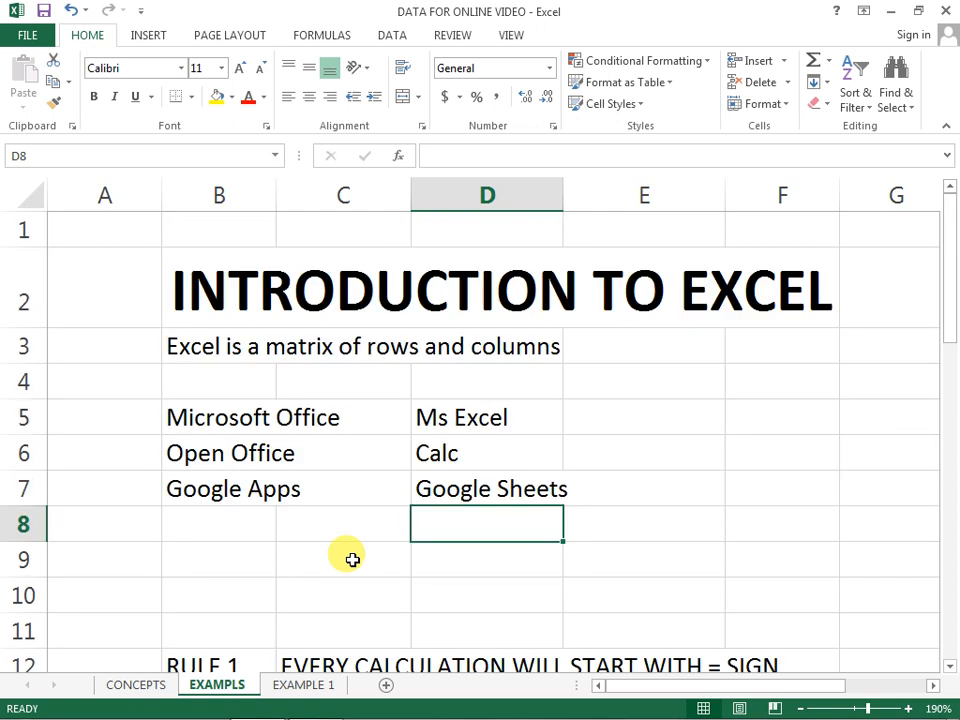
scroll(573, 512, down, 2)
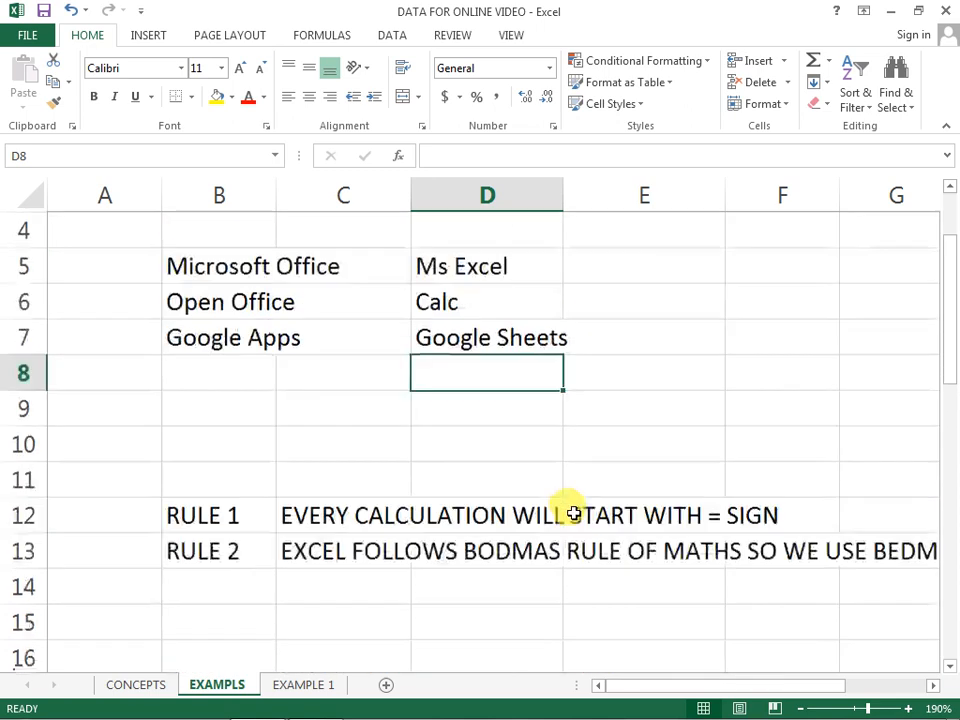
scroll(573, 512, up, 1)
scroll(573, 512, down, 1)
click(193, 409)
click(209, 437)
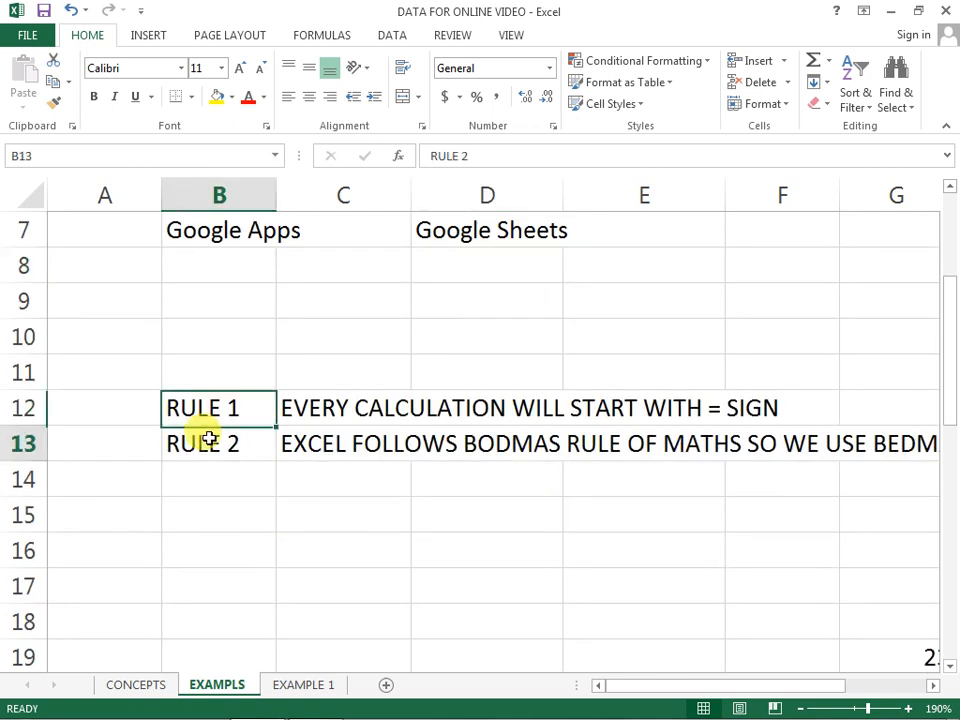
Step: Read the full text of RULE 1 and RULE 2 in rows 12 and 13, ending on the RULE 1 label
click(208, 411)
click(214, 441)
click(221, 404)
click(216, 437)
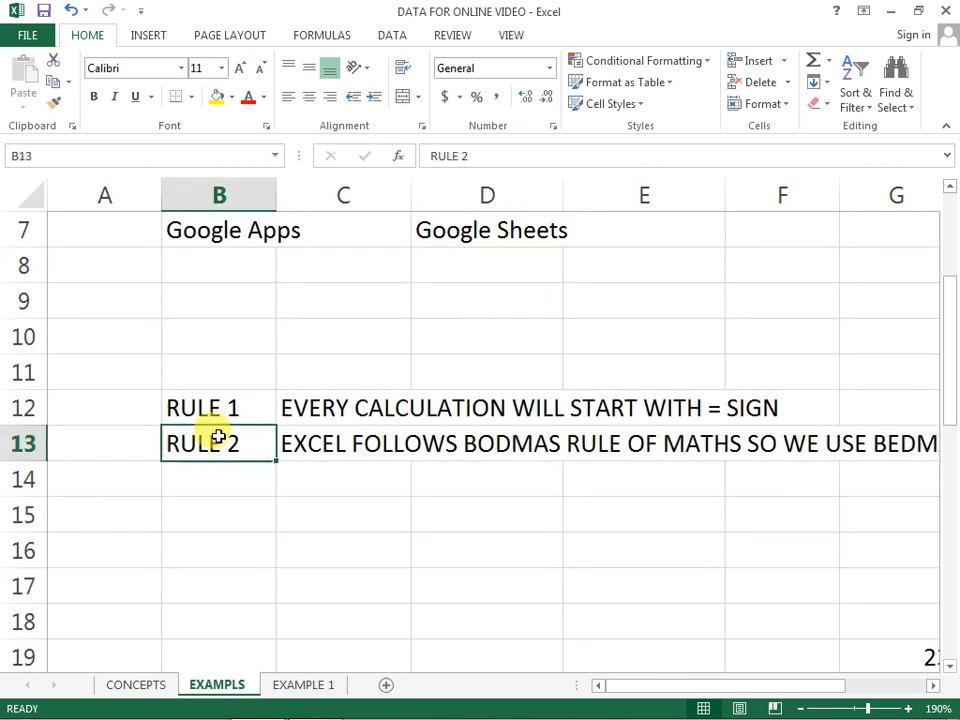
click(932, 686)
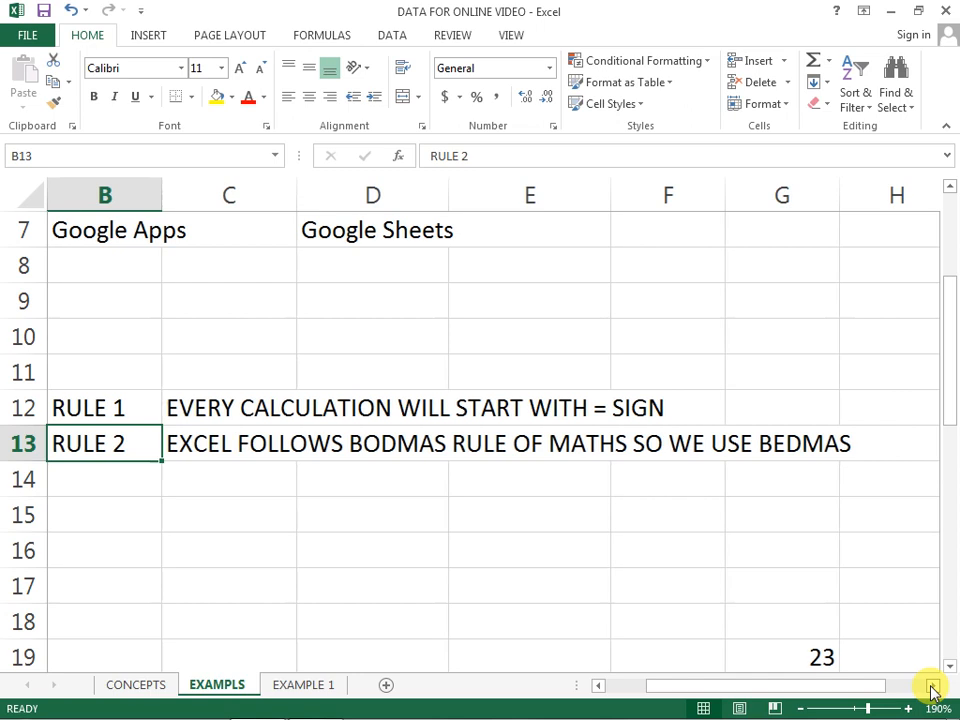
click(240, 548)
click(118, 411)
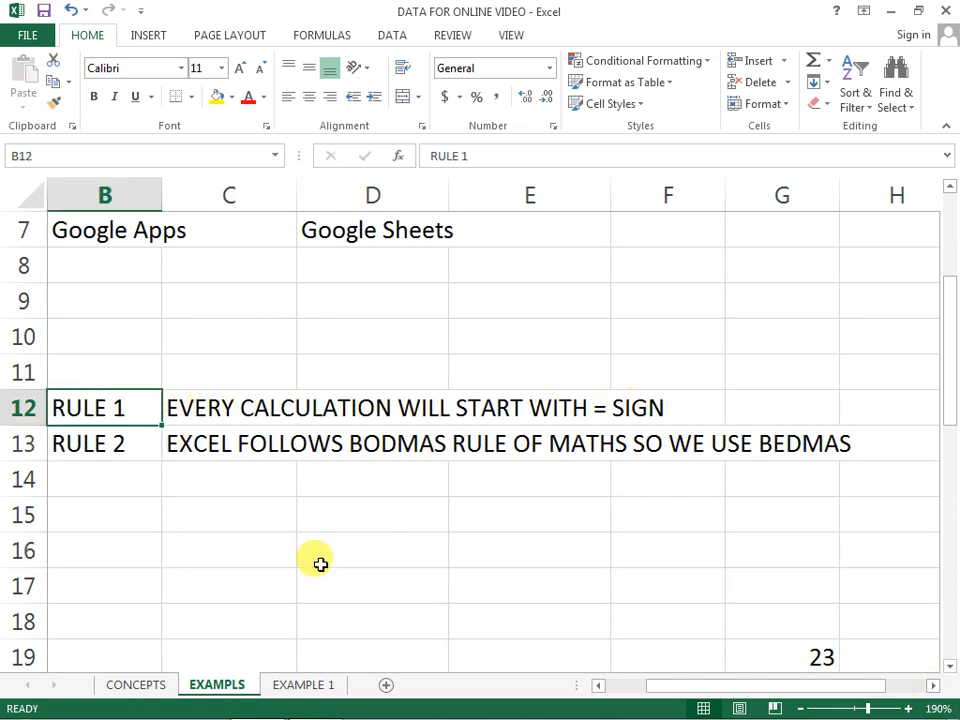
Step: Enter 2+3 in cell C16 without an equals sign and reselect the cell
click(200, 541)
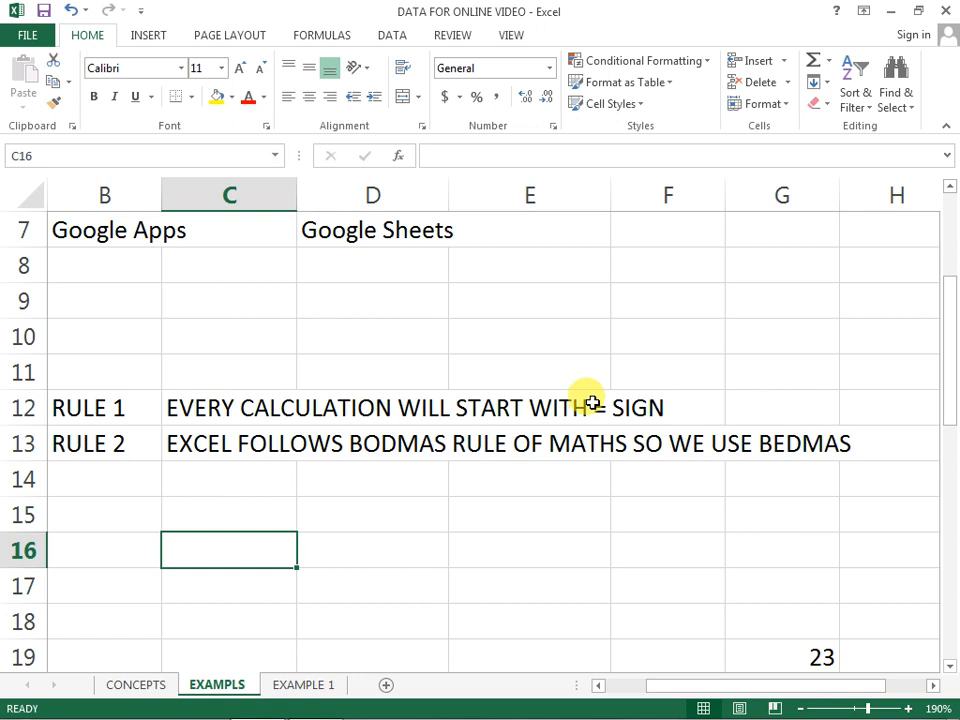
text(2+3)
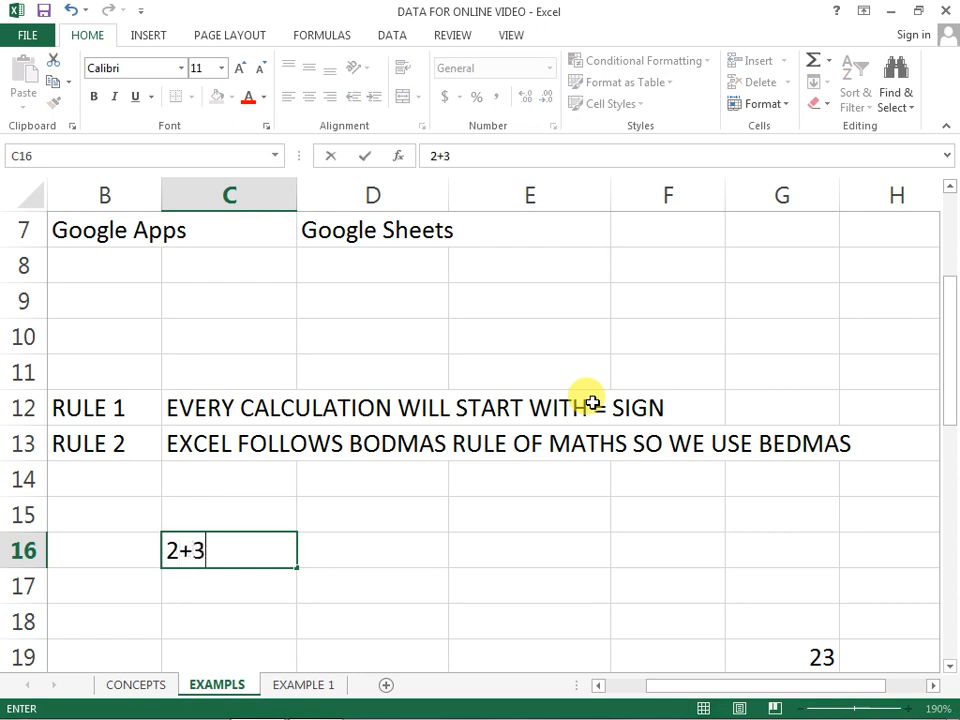
key(Return)
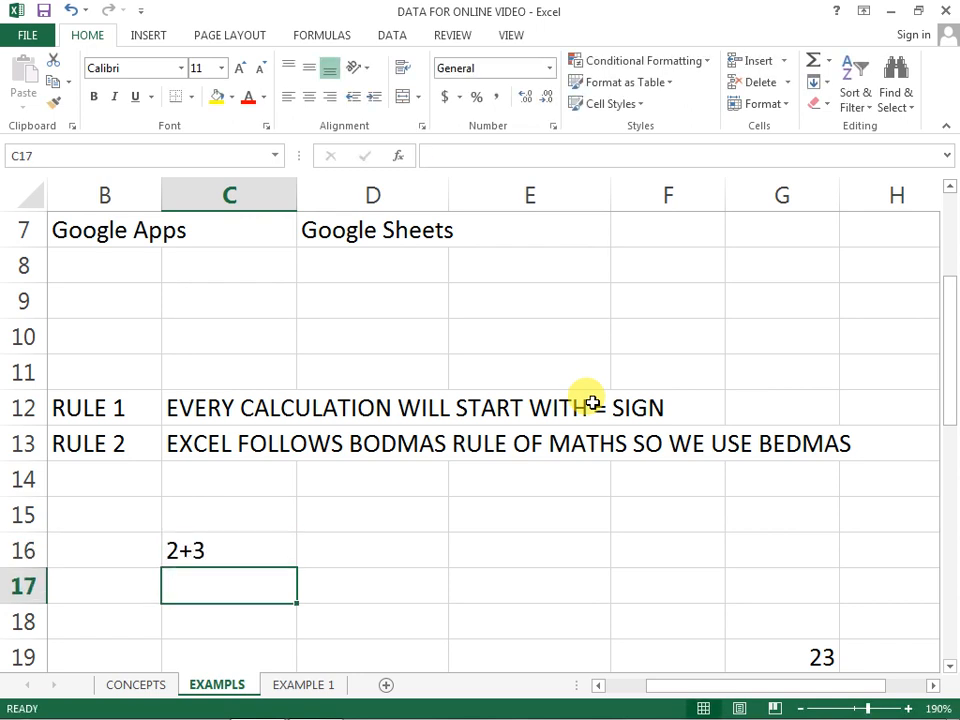
key(Up)
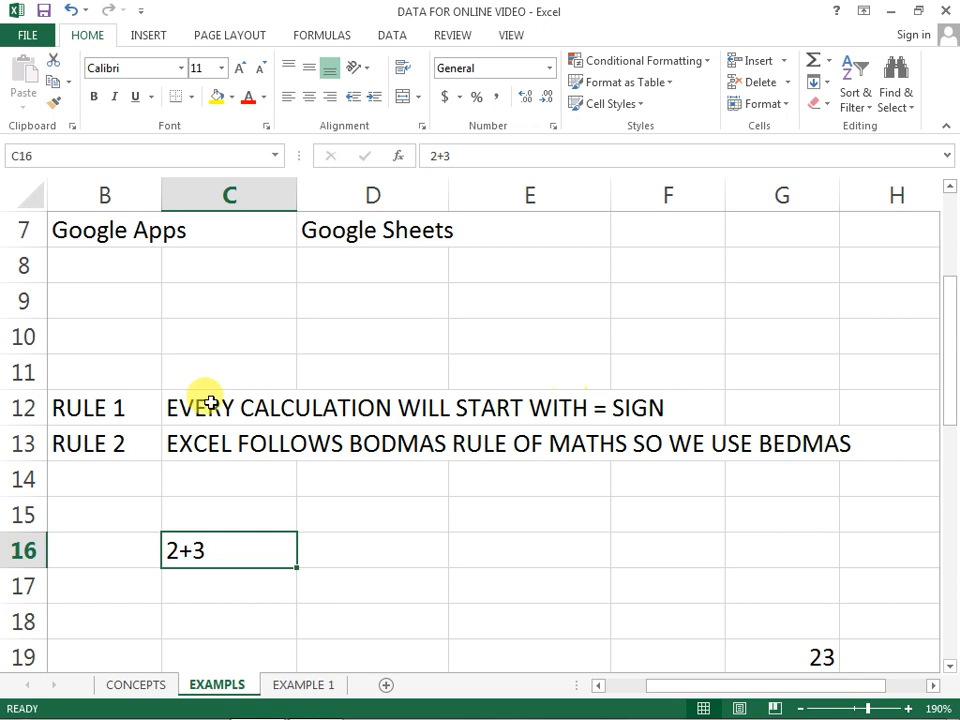
Step: Turn the entry in C16 into the formula =2+3 by adding the equals sign in front
double_click(178, 551)
click(167, 550)
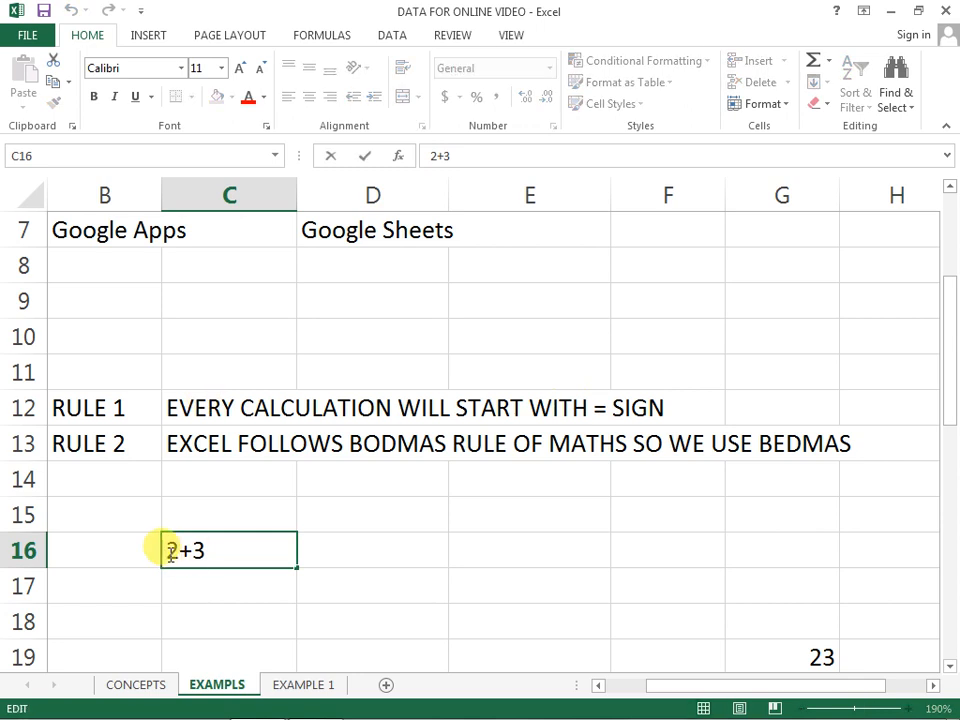
text(=)
key(Return)
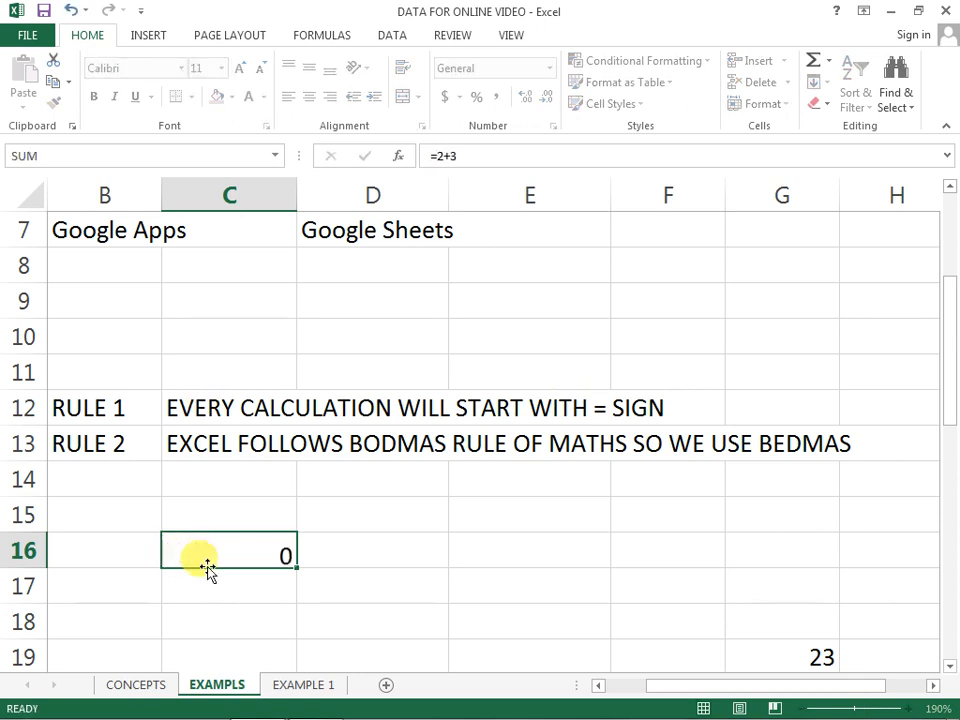
Step: Inspect the formula behind the result in C16 and leave it without changing anything
click(219, 553)
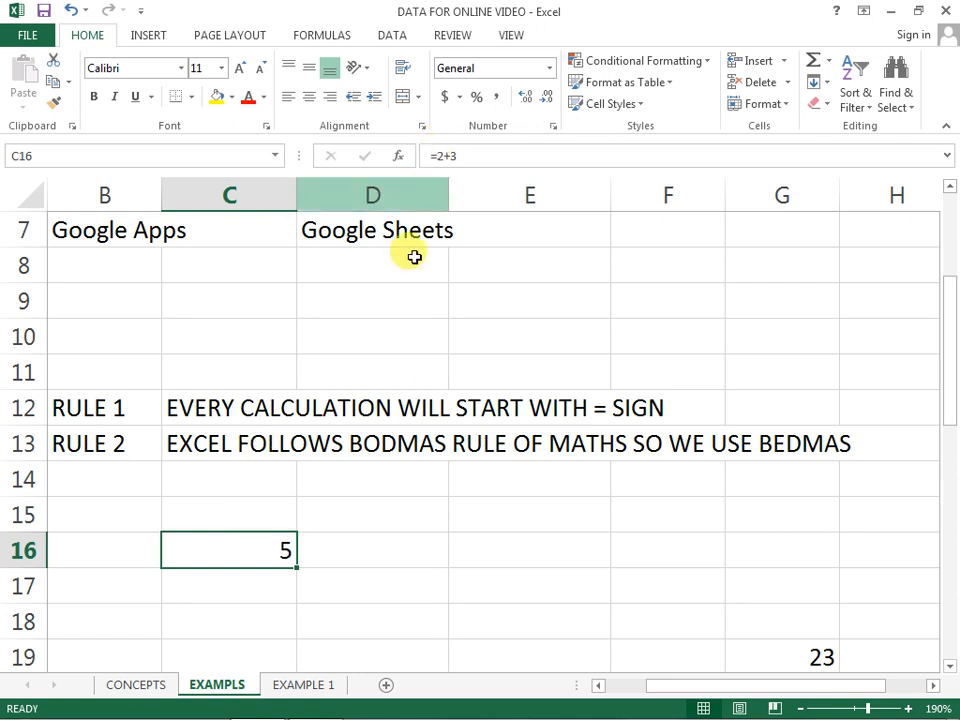
double_click(255, 549)
key(Escape)
double_click(255, 549)
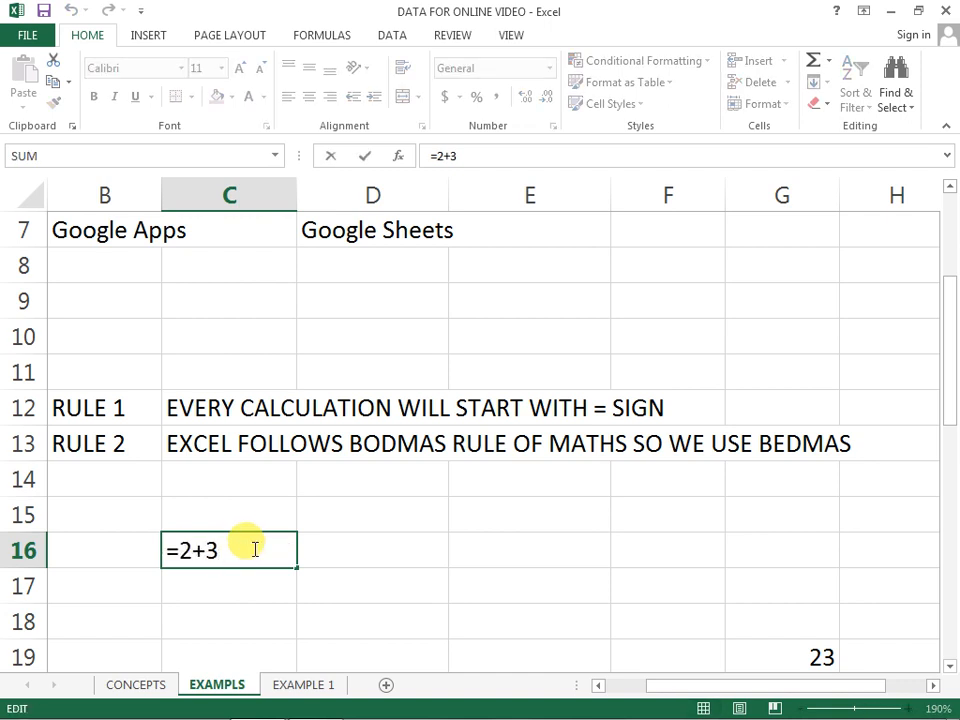
key(Escape)
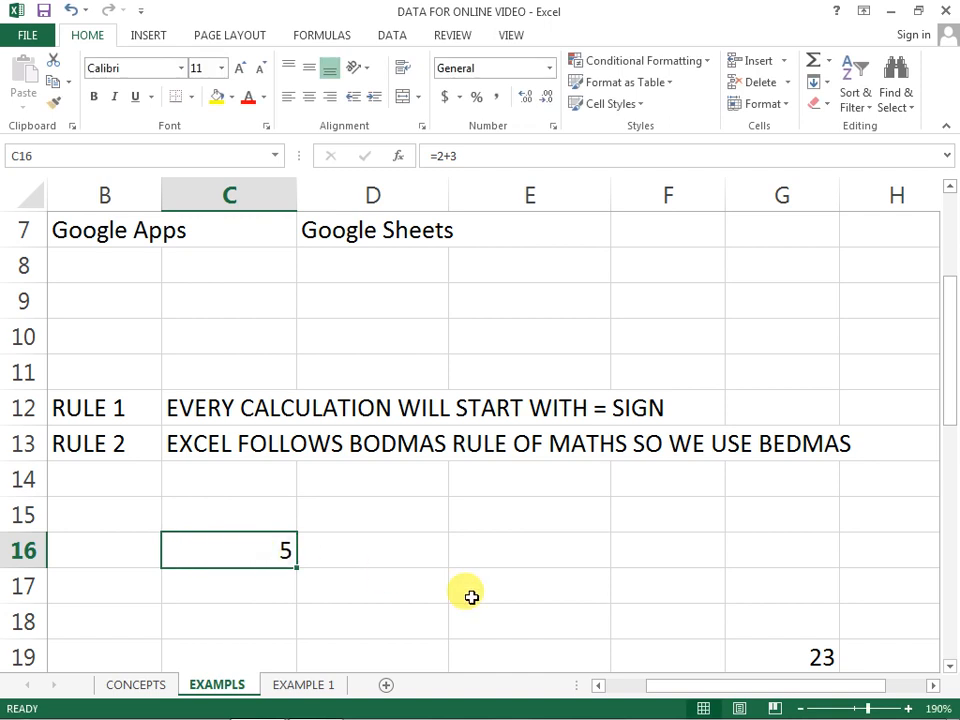
Step: Try entering +6 in C16 in place of its formula, and undo the entry
text(+6)
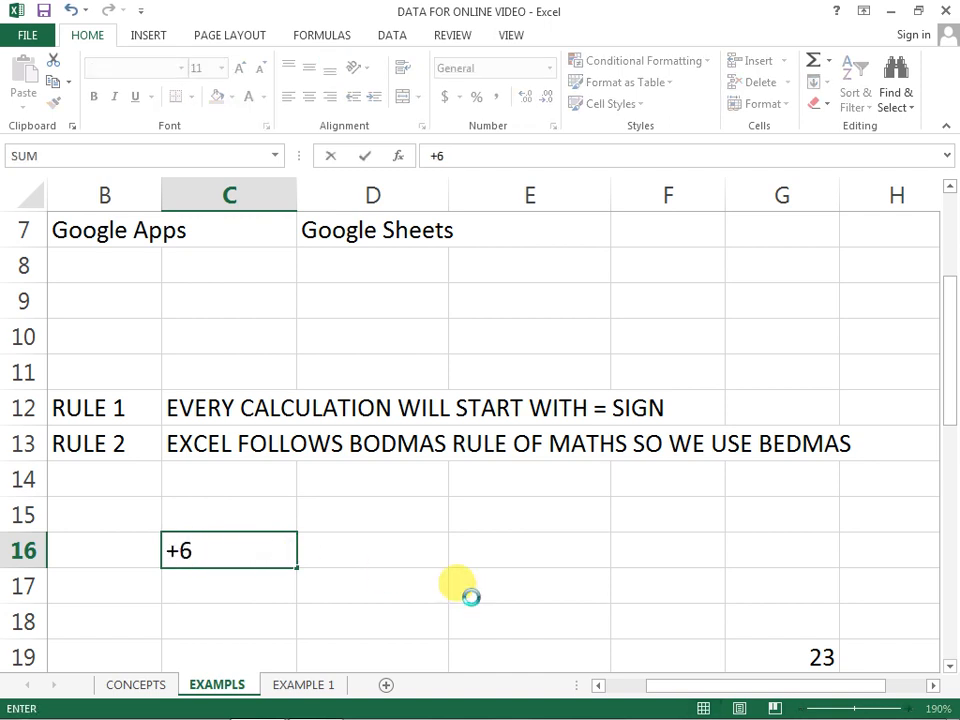
key(Return)
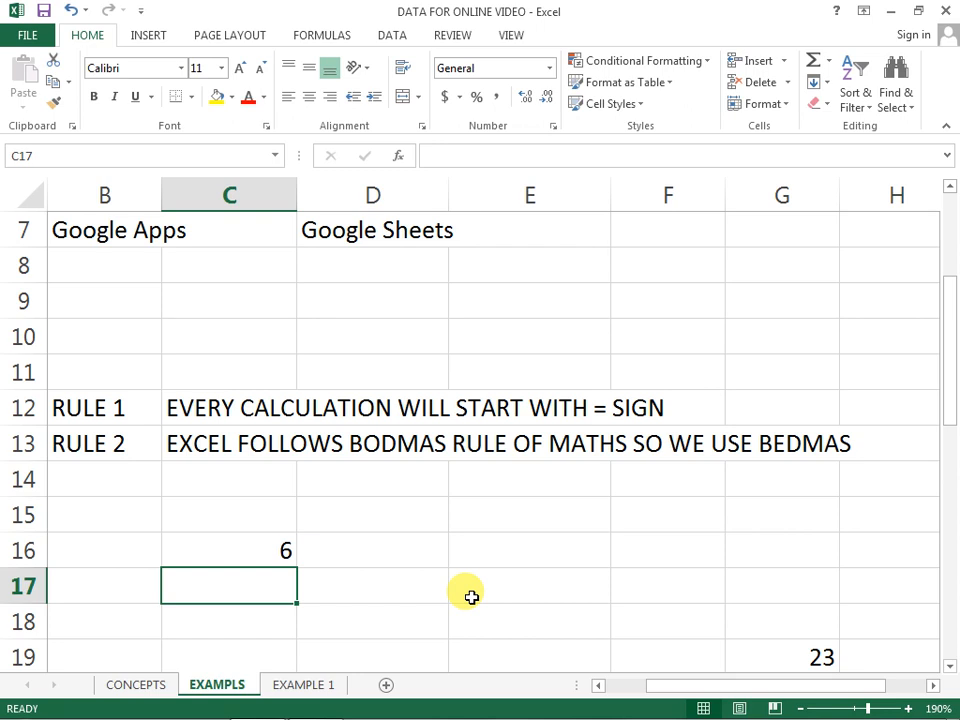
key(ctrl+z)
Step: Extend the formula in C16 to =2+3+6 and clear the cell
key(F2)
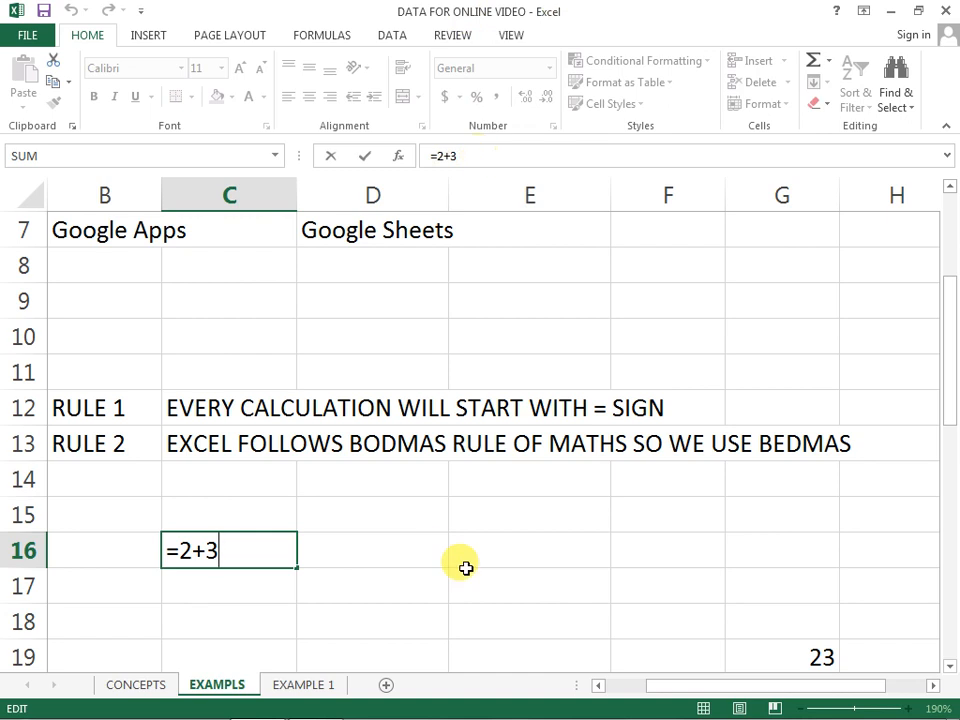
key(Return)
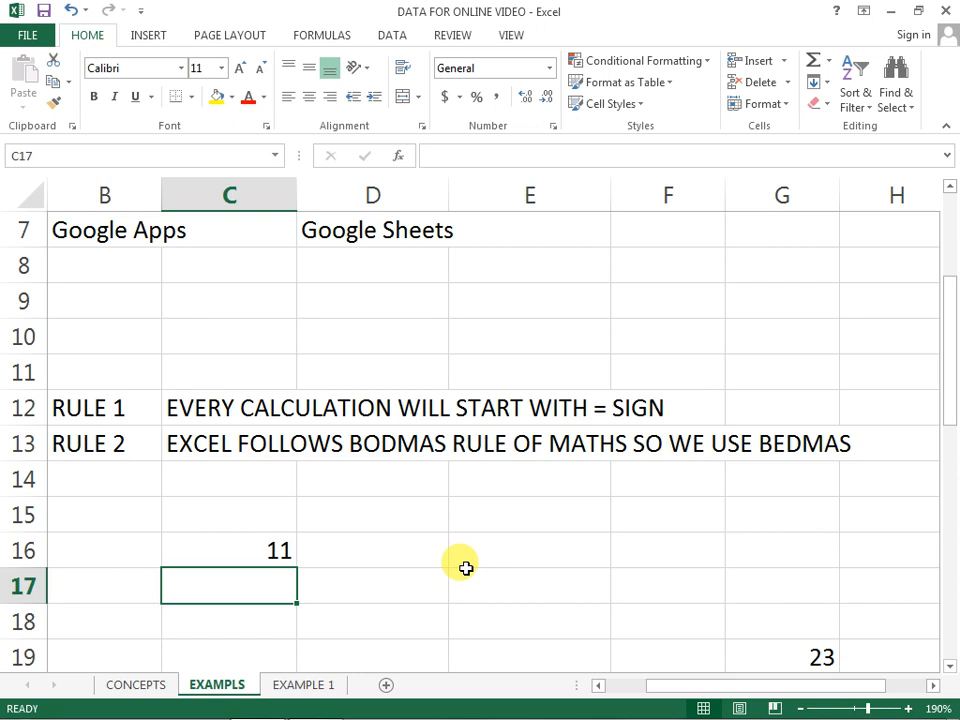
key(Up)
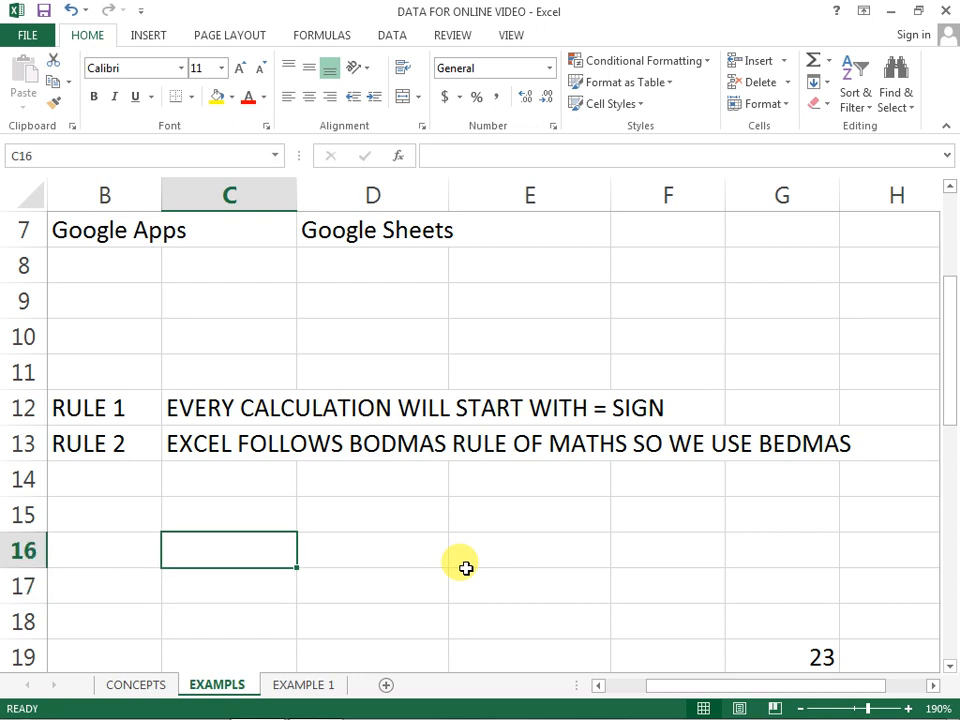
Step: Select various empty cells, including D17, D16, F8, F5, E8 and C9, to check each cell's address in the Name Box
click(433, 592)
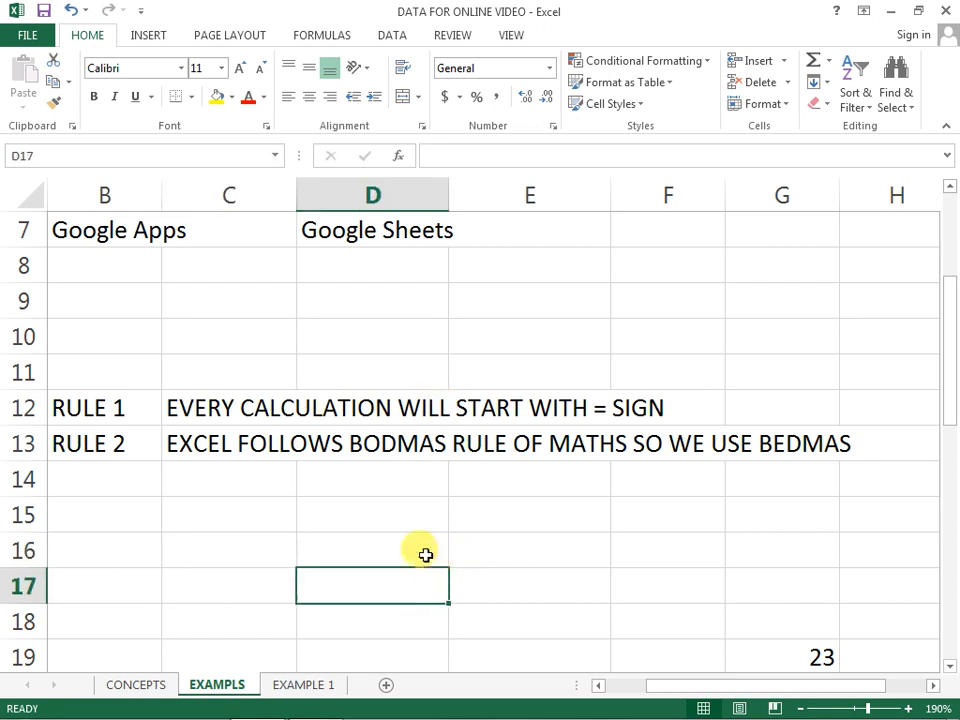
key(Up)
key(Left)
key(Up)
key(Right)
click(373, 556)
scroll(227, 536, up, 2)
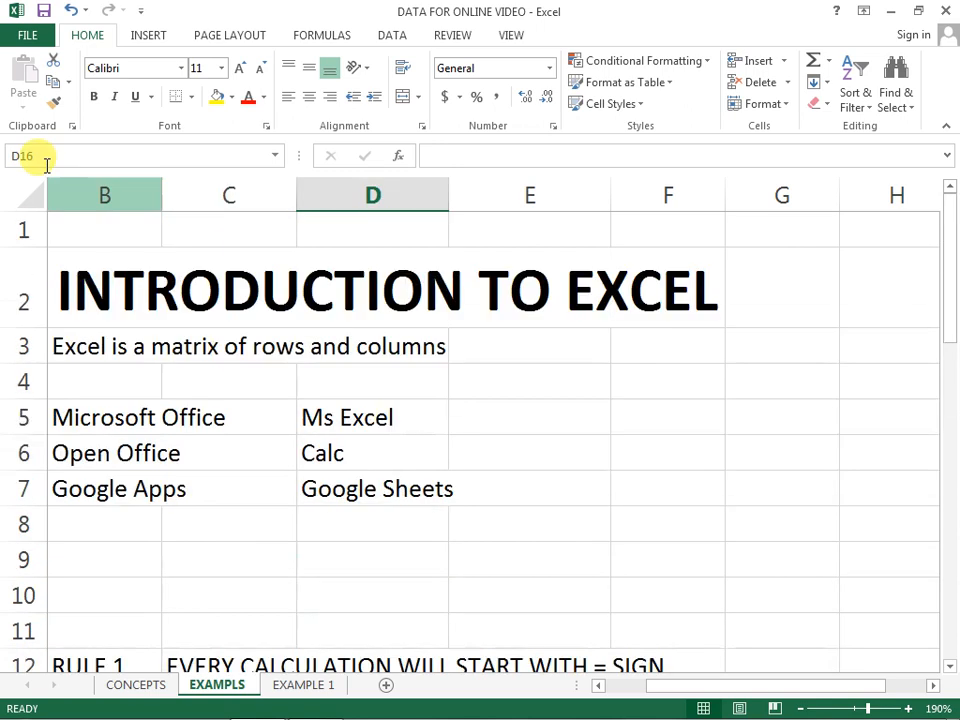
click(634, 519)
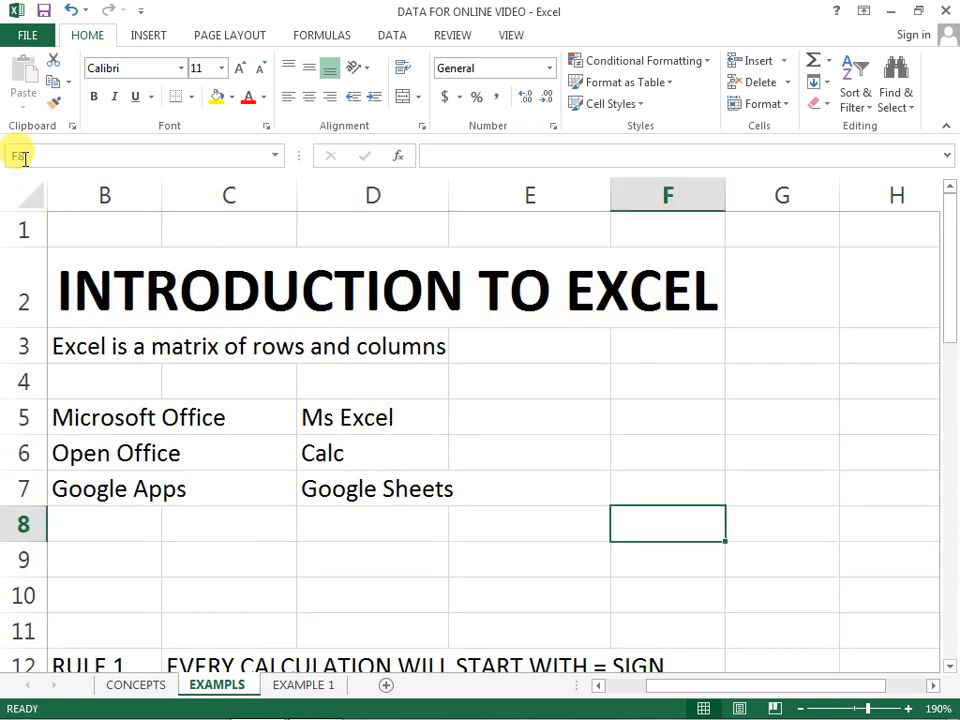
click(643, 416)
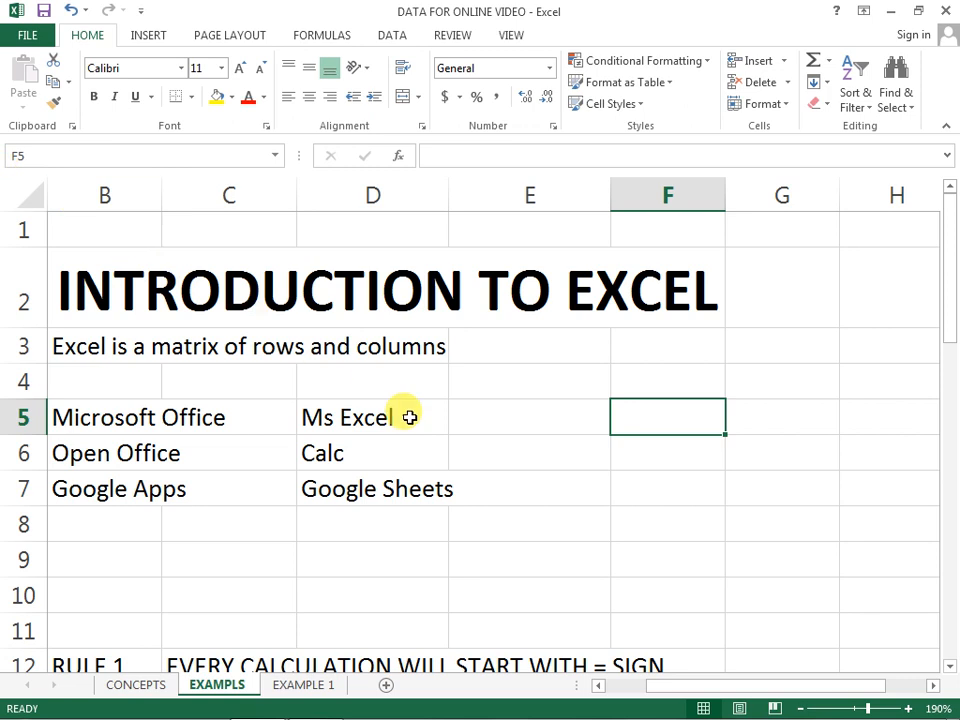
click(508, 525)
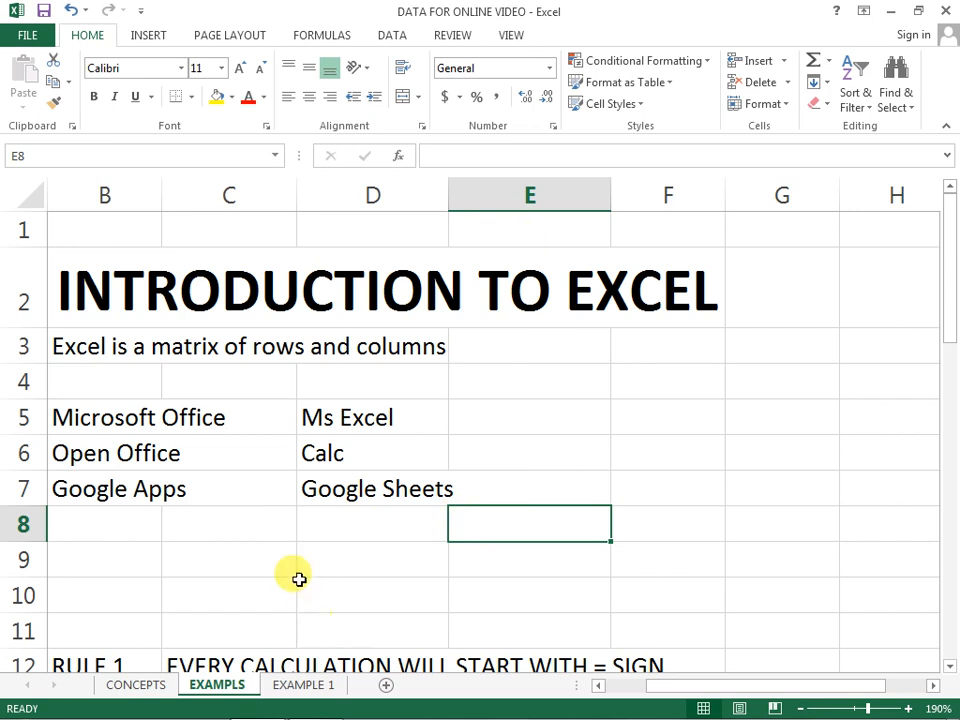
click(231, 559)
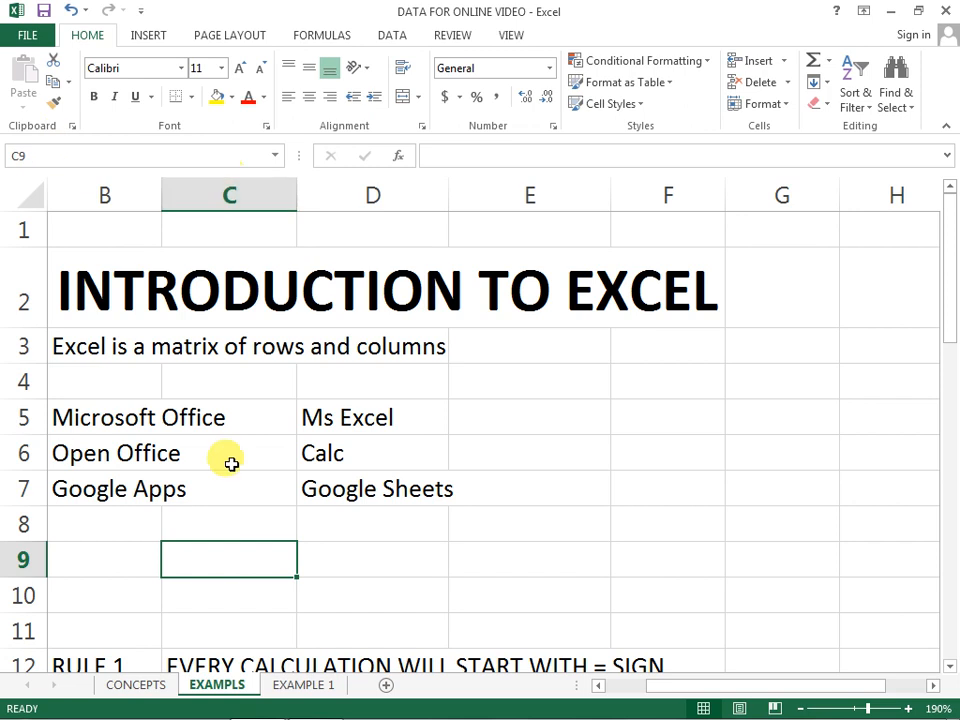
Step: From cell G4, look through the Insert and Page Layout commands and return to the Home commands
click(733, 395)
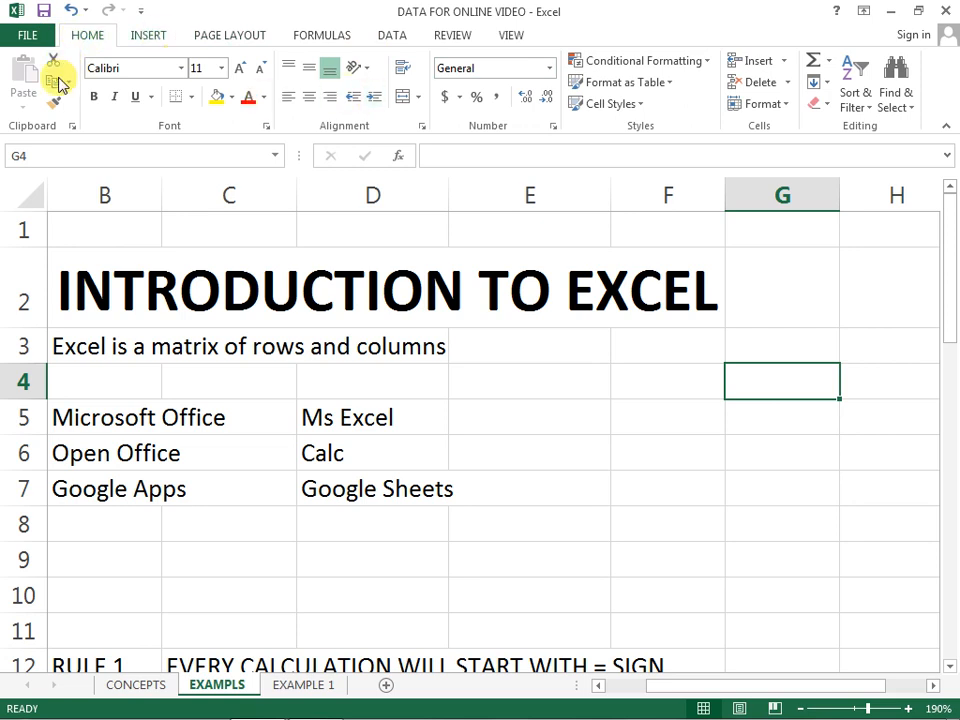
click(138, 33)
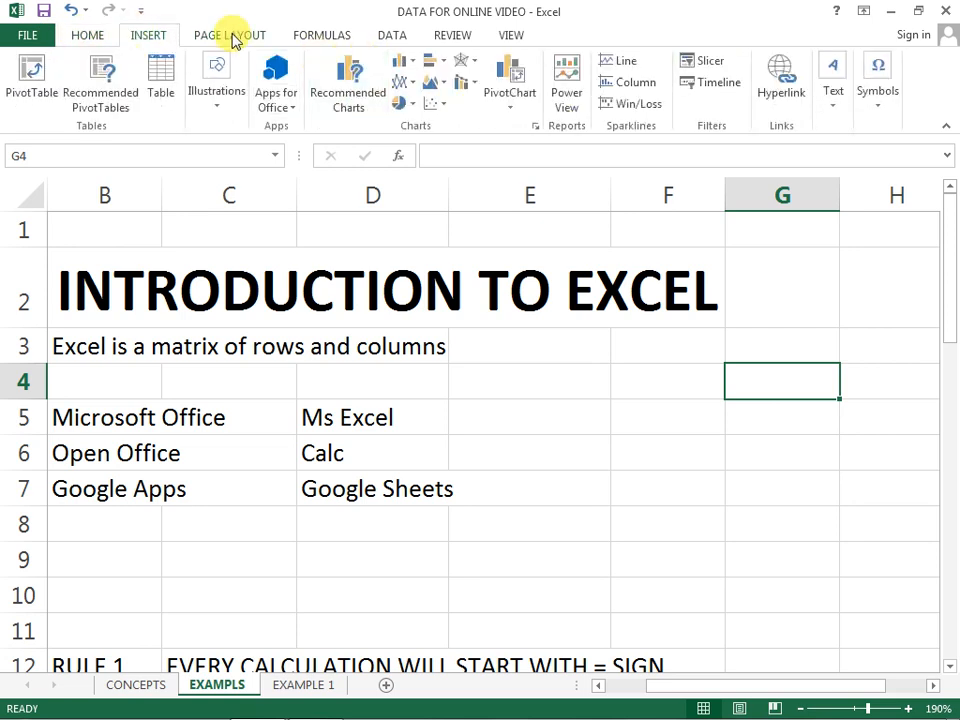
click(232, 38)
click(84, 38)
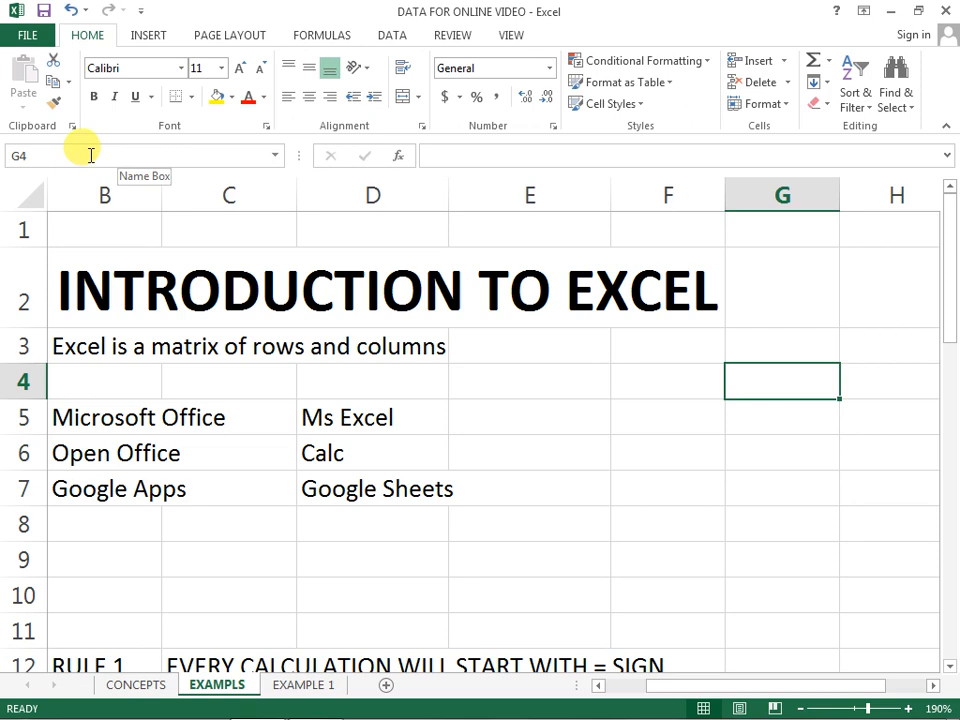
Step: Look at the formula bar for the empty cell G4, and leave it by selecting E6 and F5
click(505, 157)
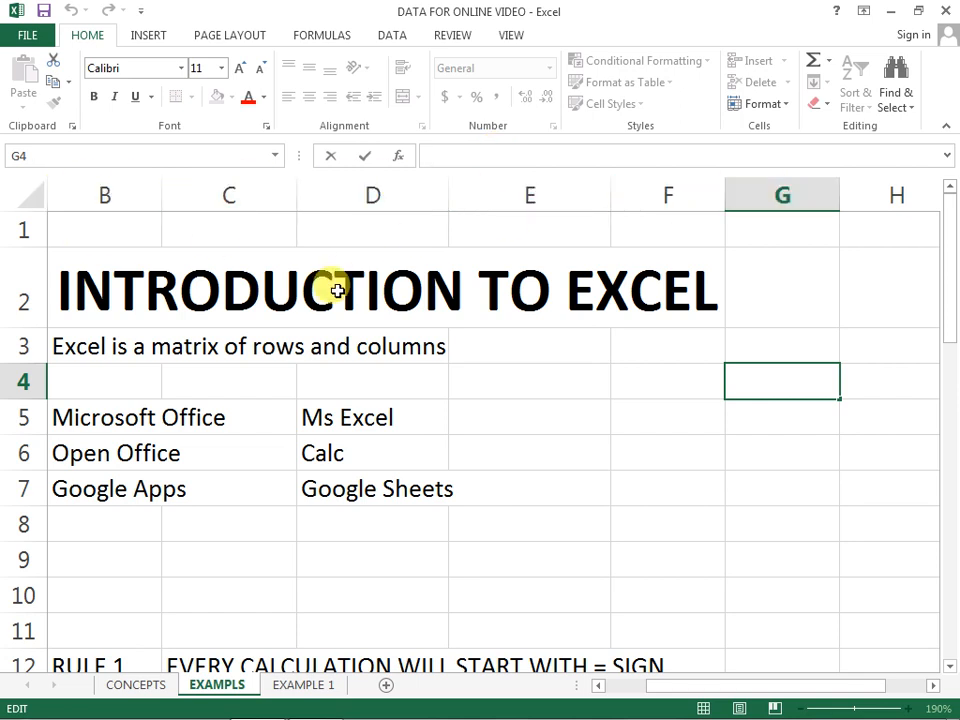
click(530, 455)
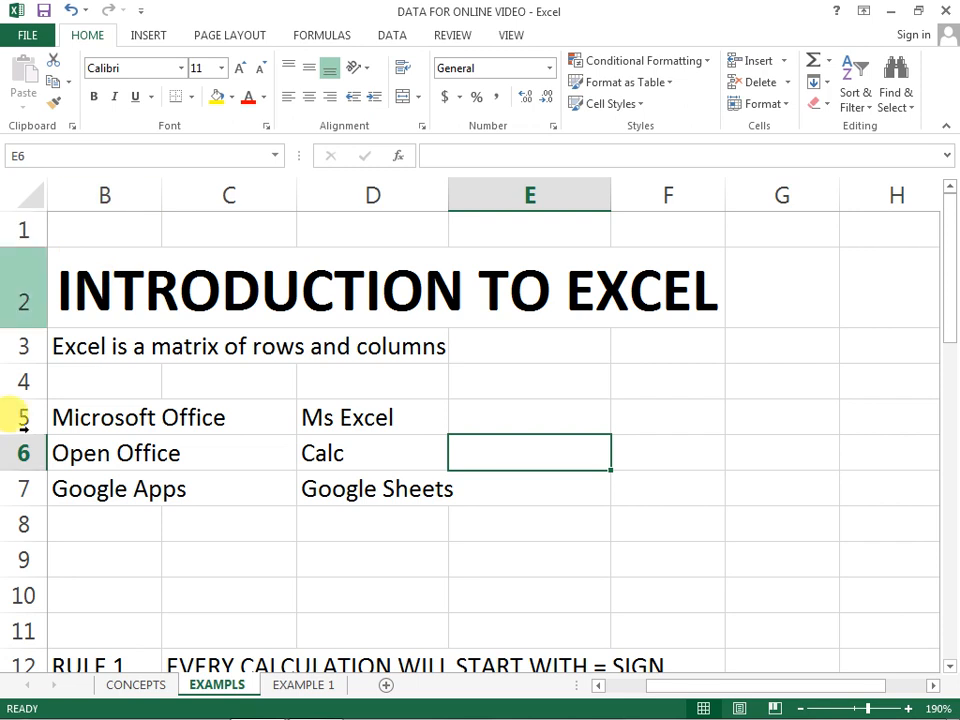
click(689, 403)
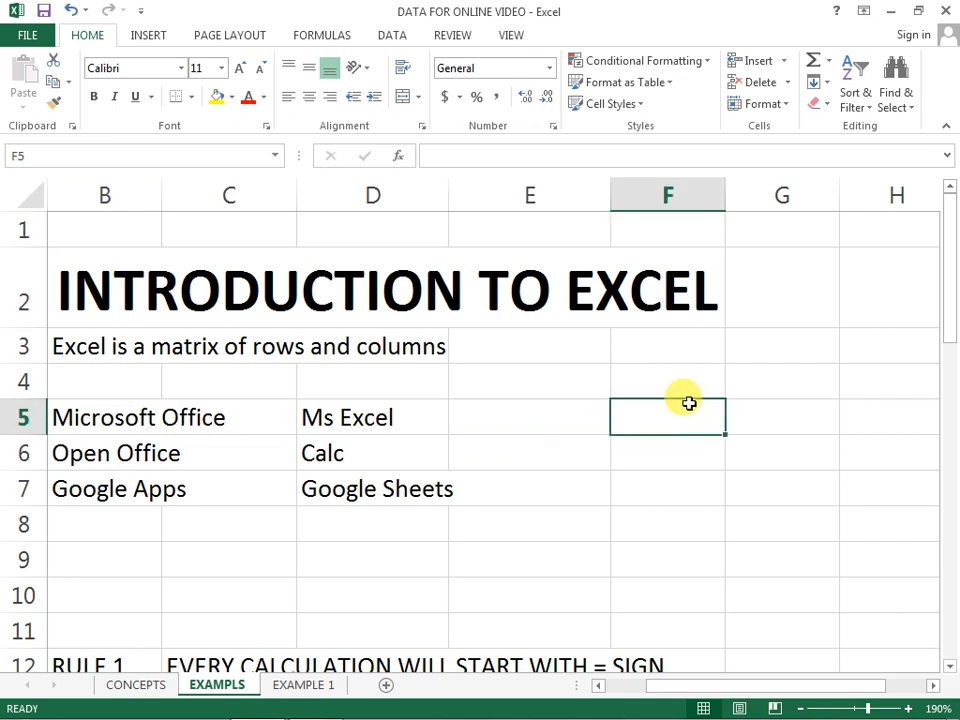
Step: View the CONCEPTS, EXAMPLS and EXAMPLE 1 worksheets and return to cell A9 beside the operators table on CONCEPTS
click(143, 688)
click(214, 686)
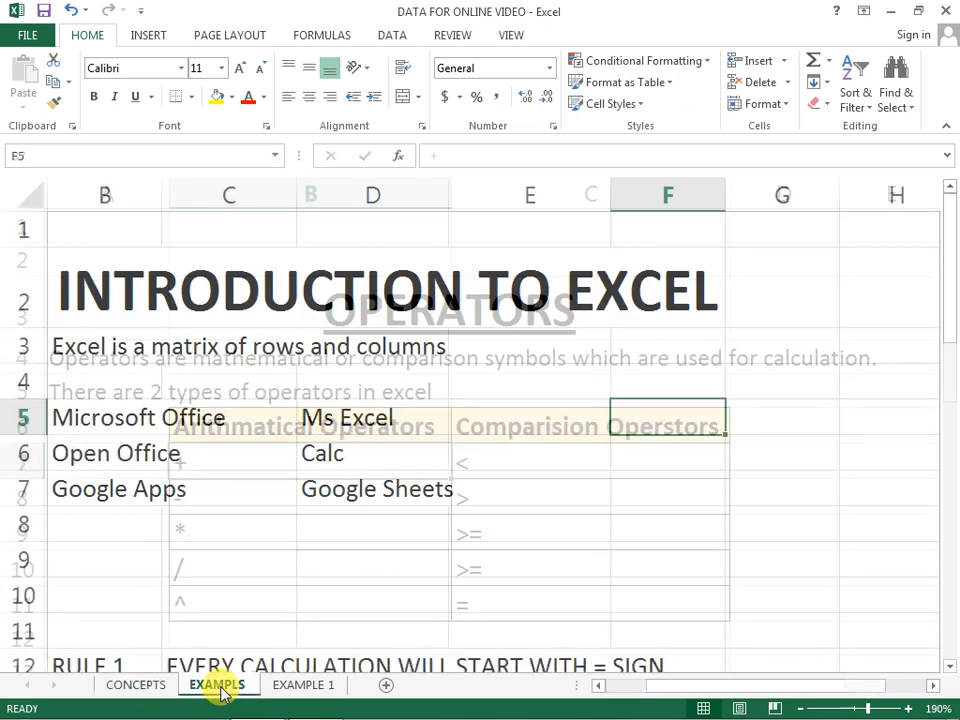
click(304, 684)
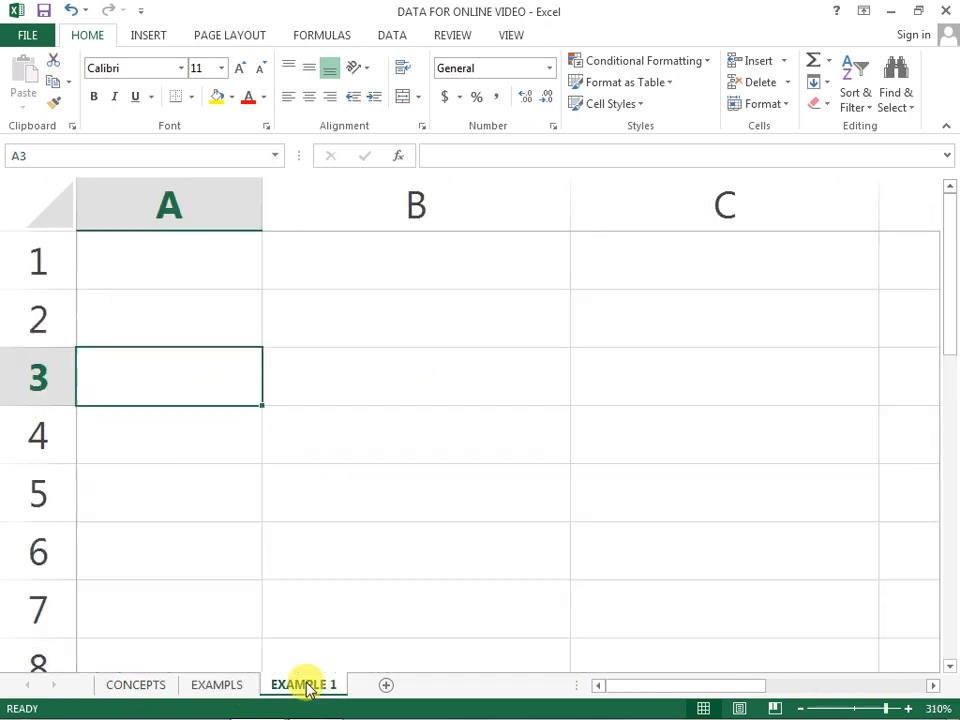
click(164, 686)
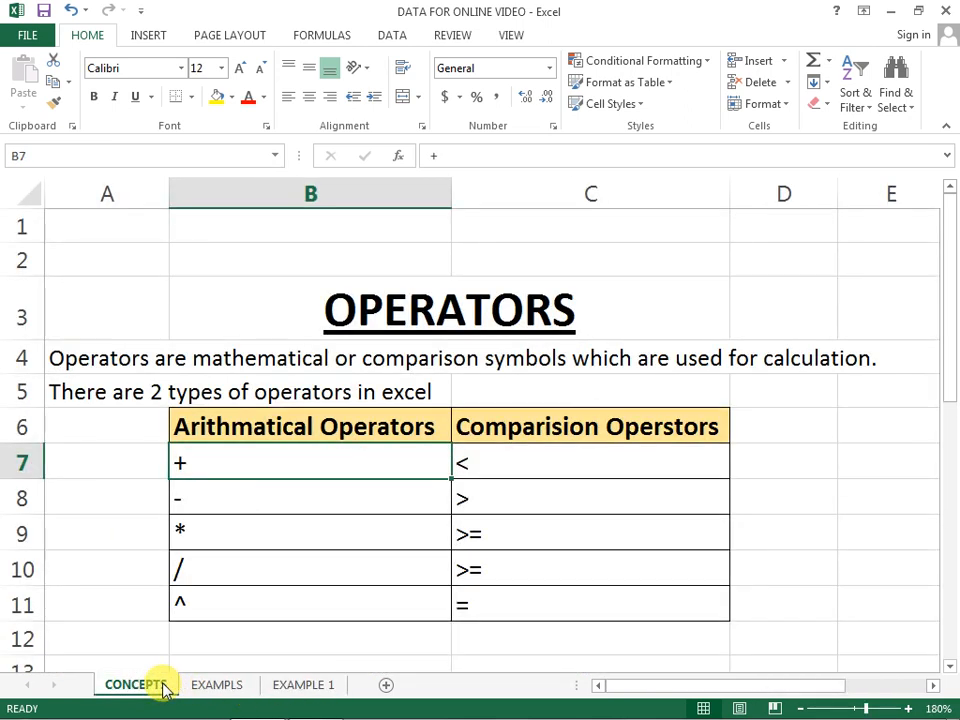
click(104, 517)
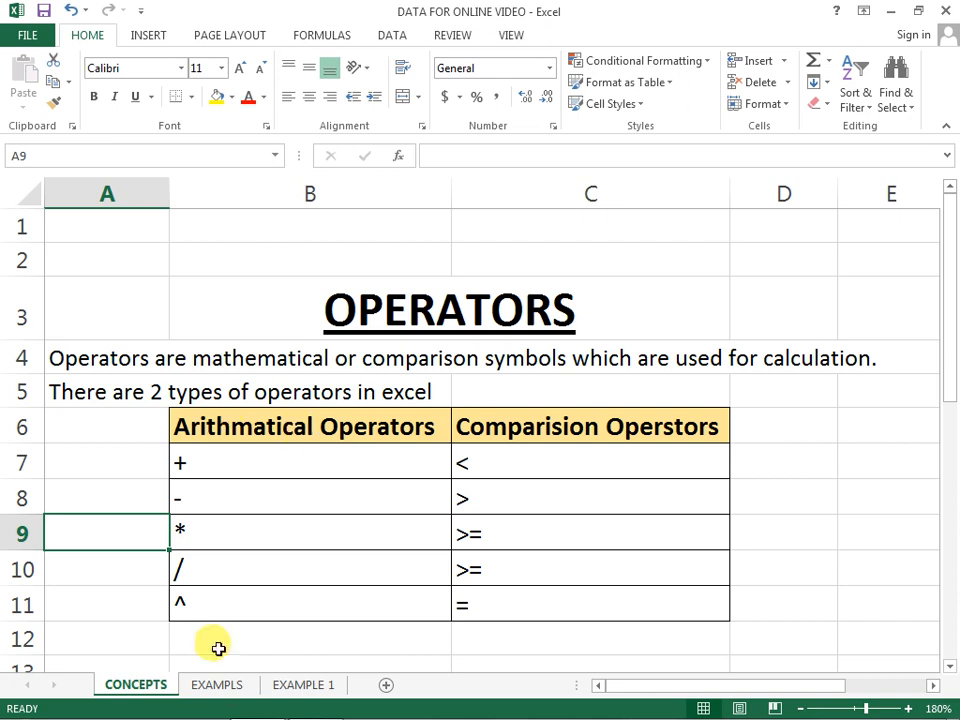
Step: Switch through the workbook's three worksheets again, finishing on EXAMPLE 1
click(229, 687)
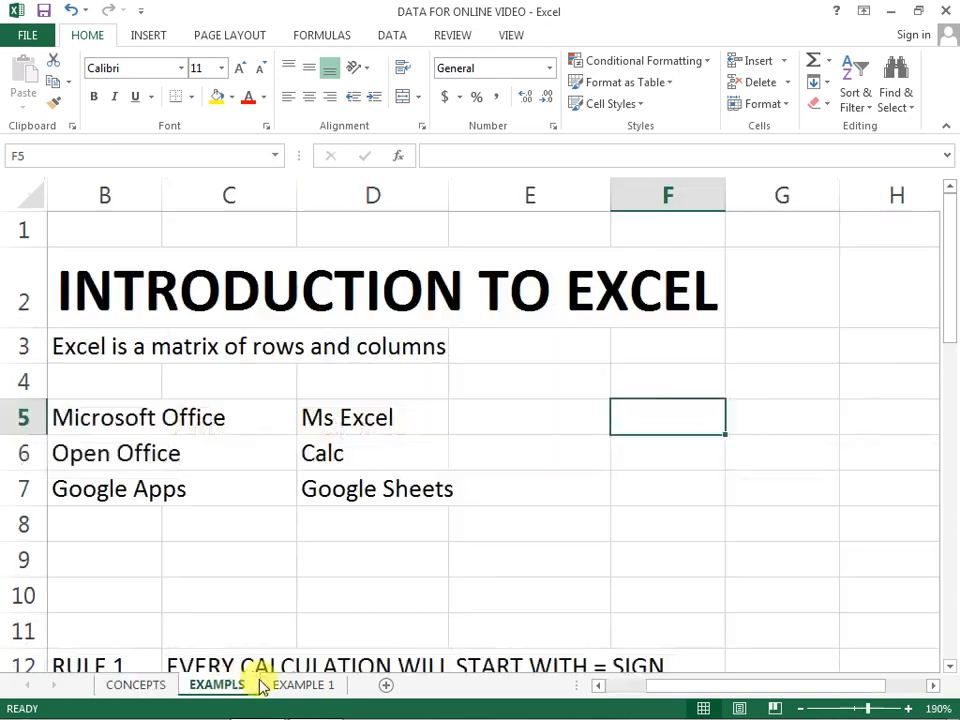
click(288, 684)
click(146, 686)
click(218, 688)
click(300, 684)
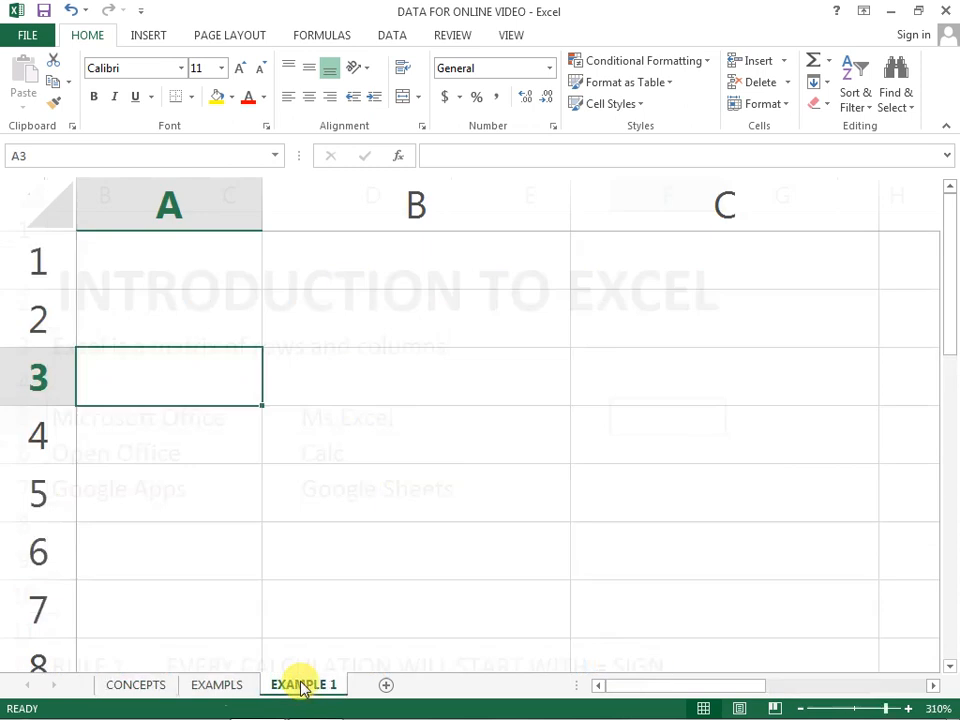
Step: Return to the CONCEPTS worksheet, save the workbook, and select cell A11 beside the operators table
click(137, 687)
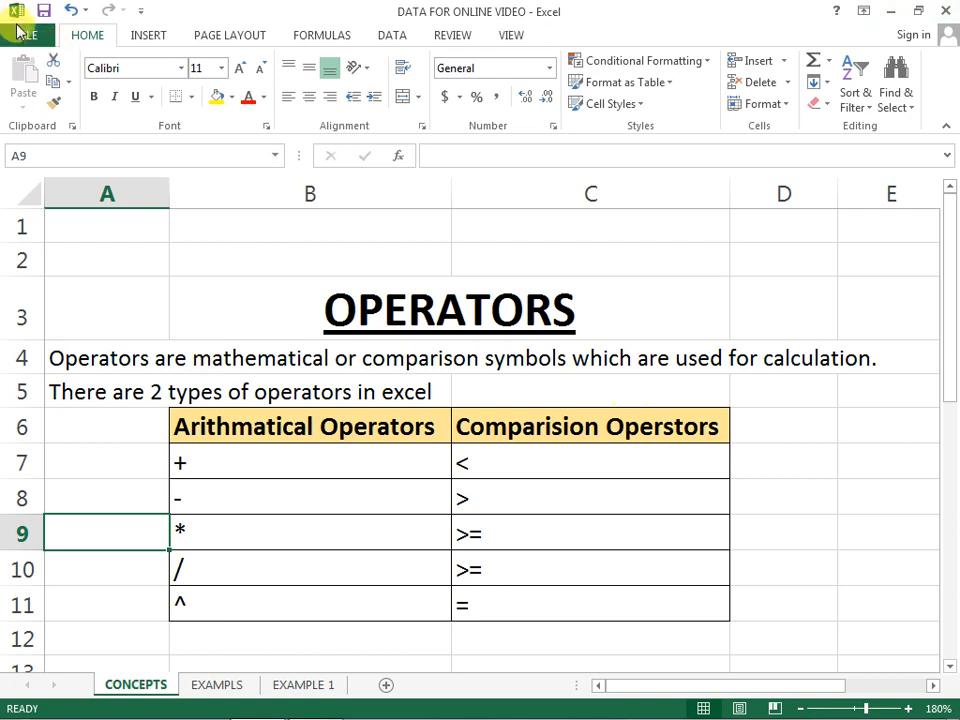
click(18, 32)
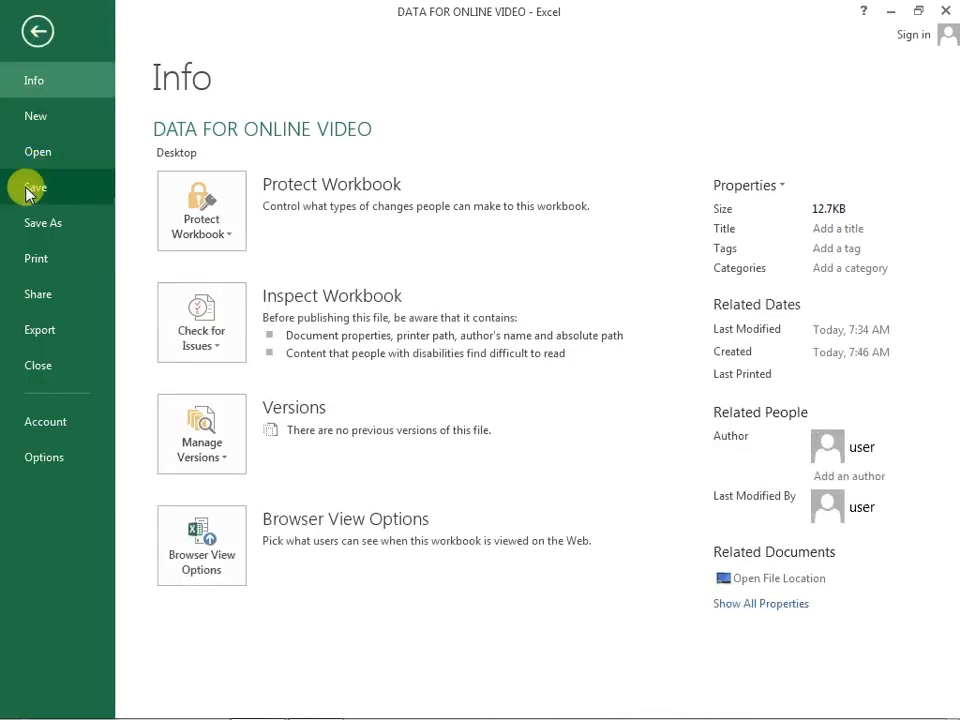
click(24, 187)
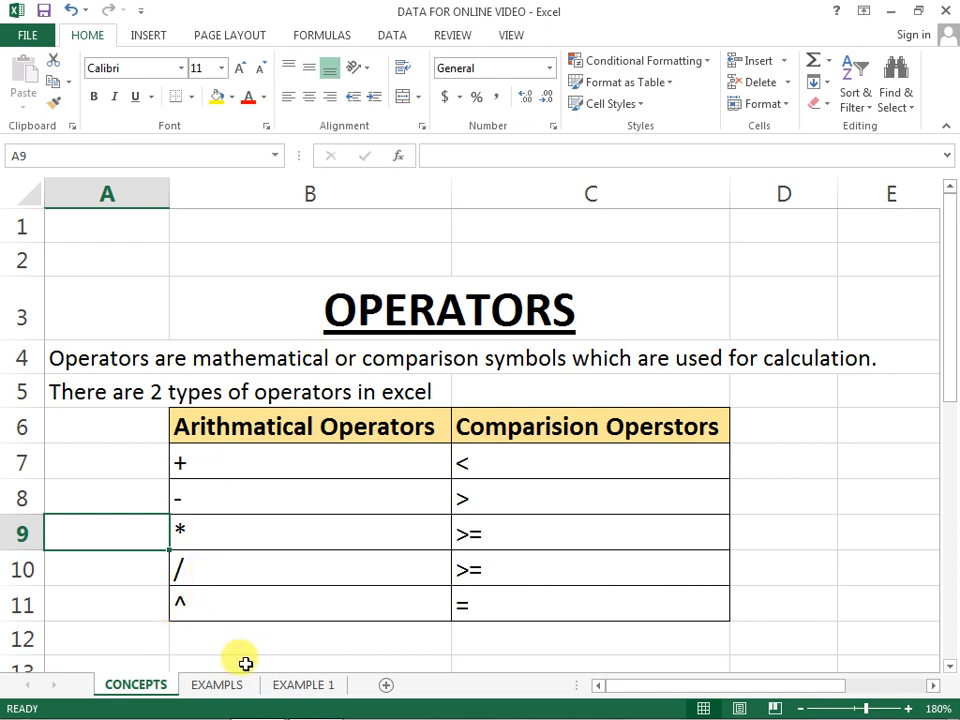
click(100, 598)
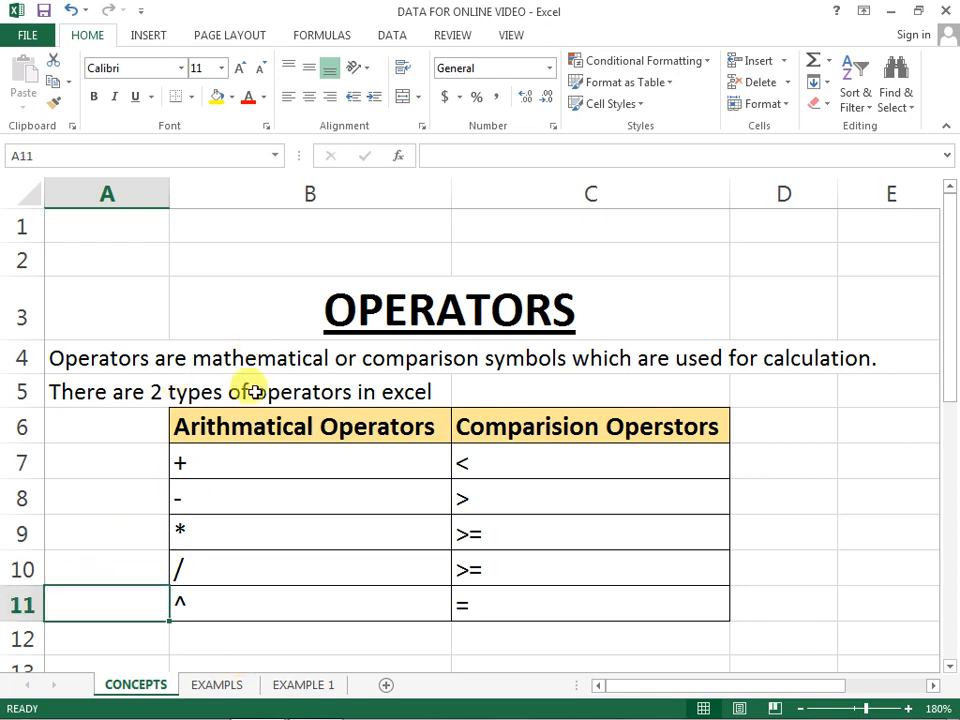
Step: On the EXAMPLS worksheet, read the RULE 2 text about BEDMAS in cell C13
click(215, 684)
scroll(288, 579, down, 2)
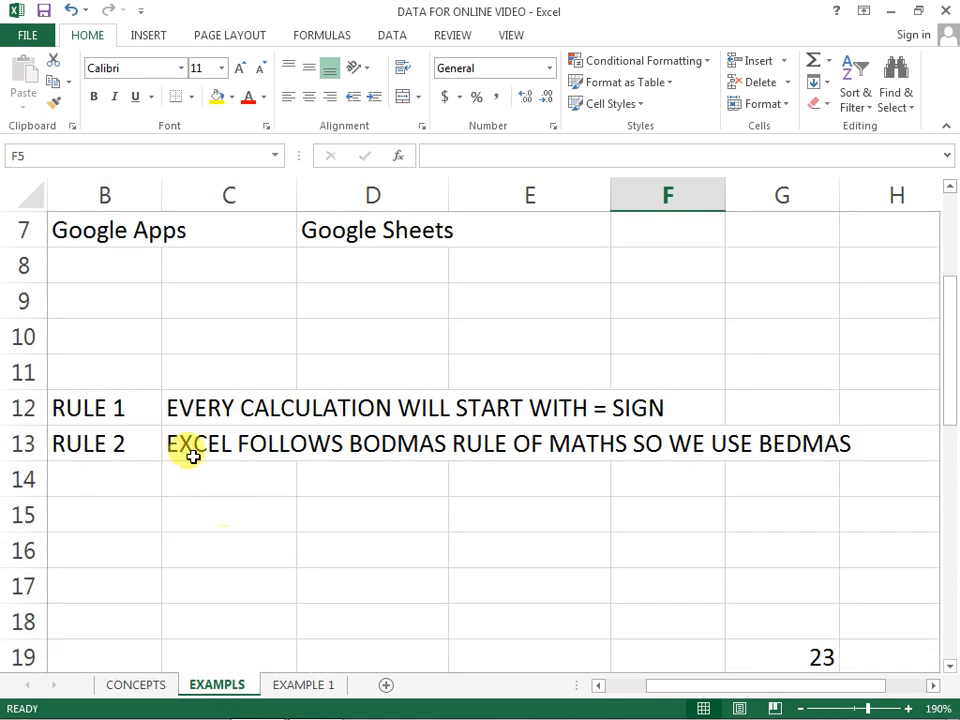
click(100, 440)
click(212, 444)
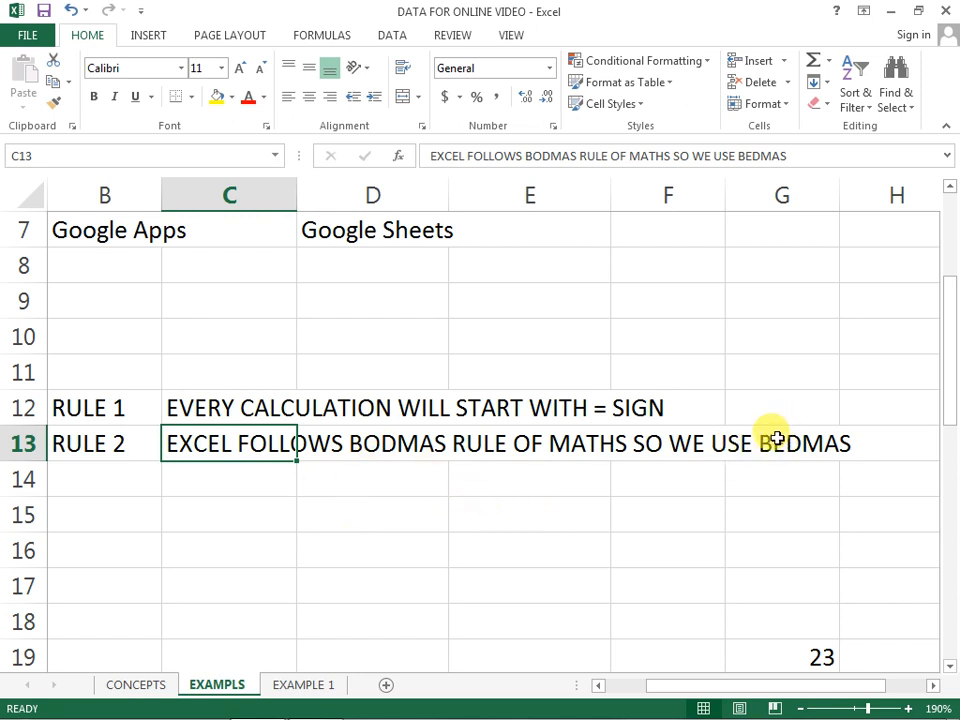
Step: Enter the formula =2^3 in cell D15 below the calculation rules
click(366, 518)
text(=2^3)
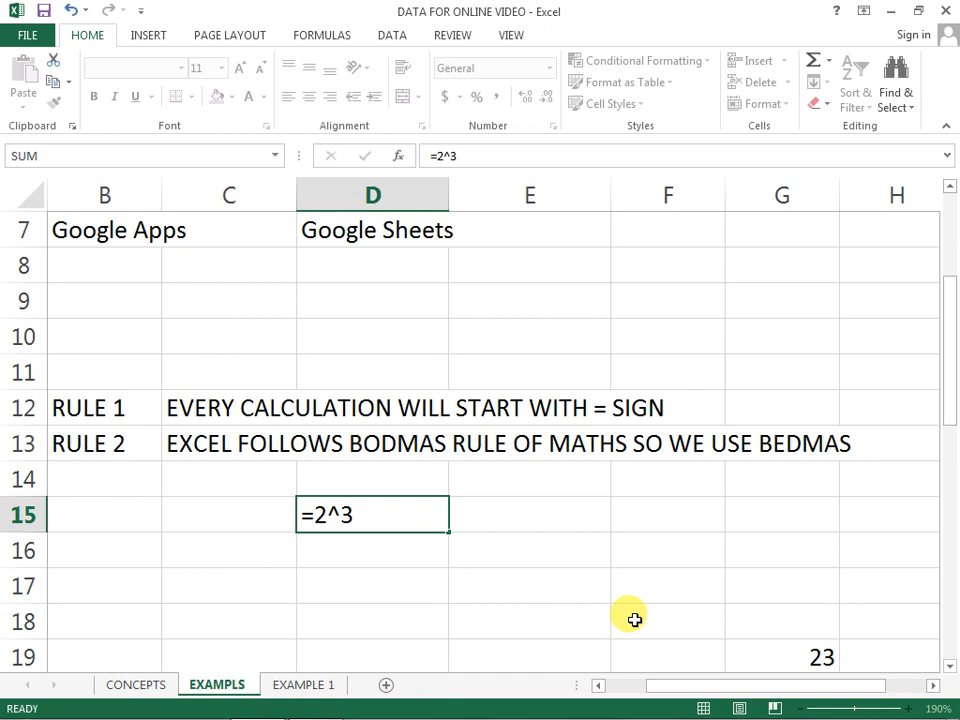
key(Return)
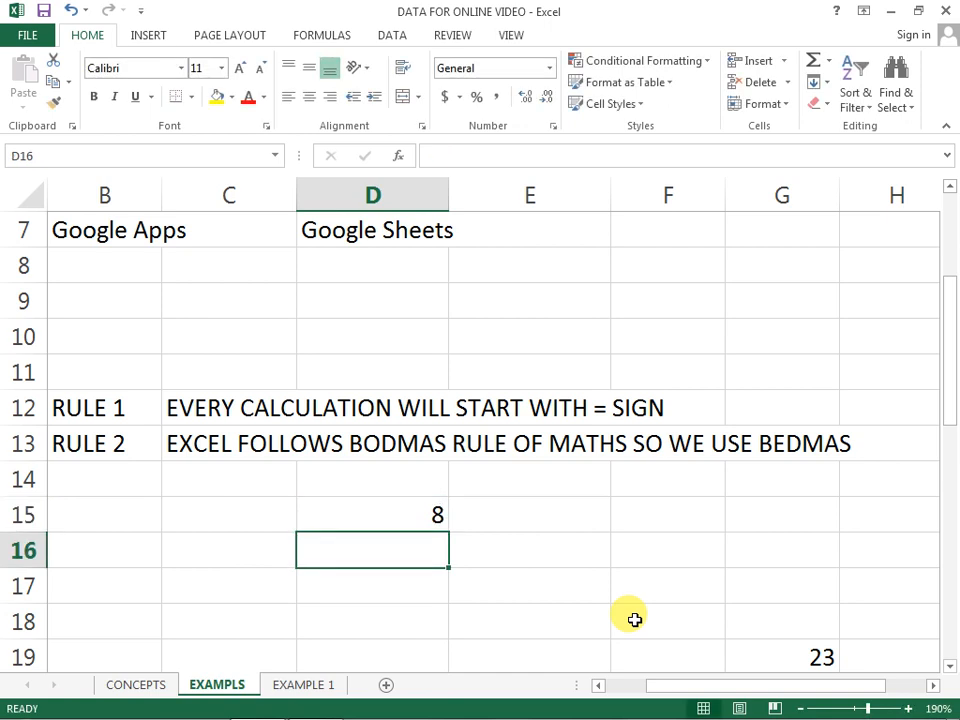
Step: Highlight the ^ operator within the formula in D15, and clear the cell
key(Up)
key(F2)
key(Left)
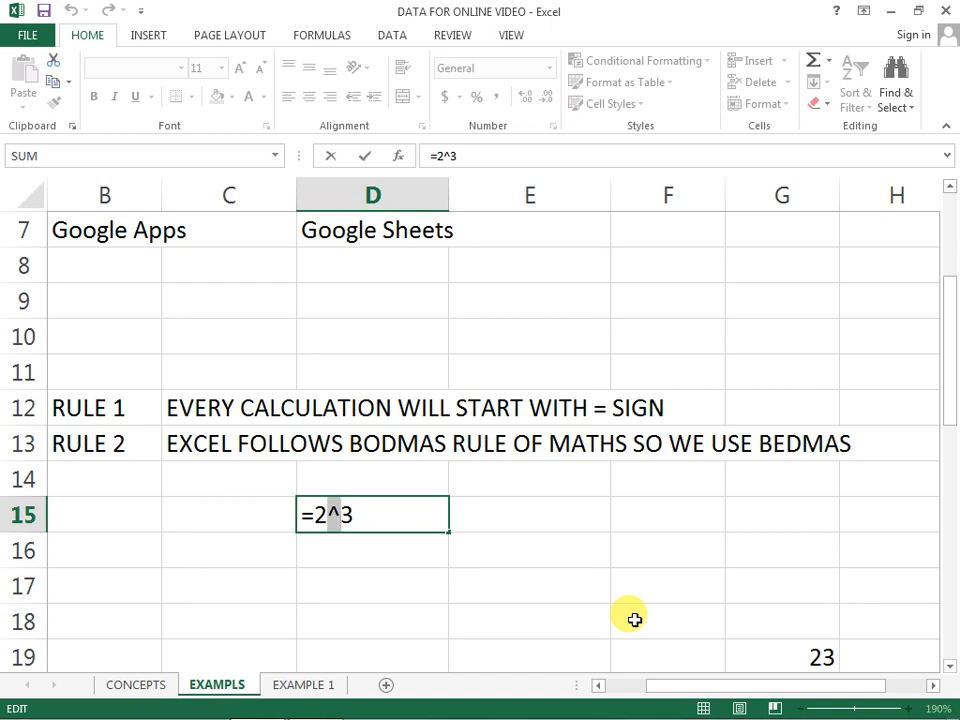
key(ctrl+Return)
key(Left)
key(Right)
key(Delete)
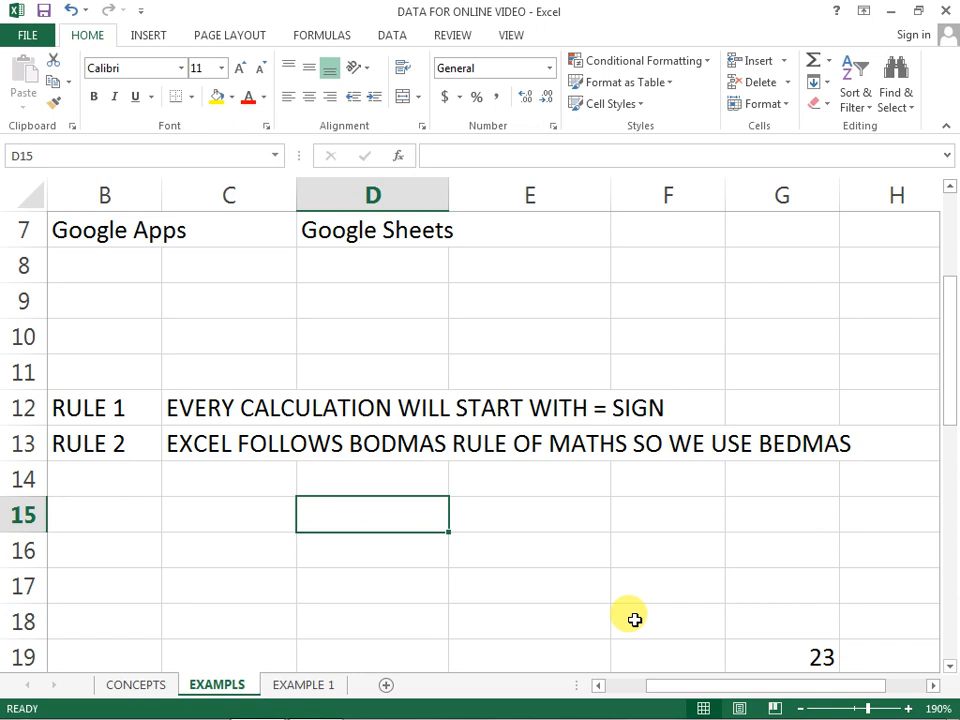
Step: Enter the formula =2+3*5 in cell D15, highlighting the 2+3 and 3*5 parts before confirming it
text(=2)
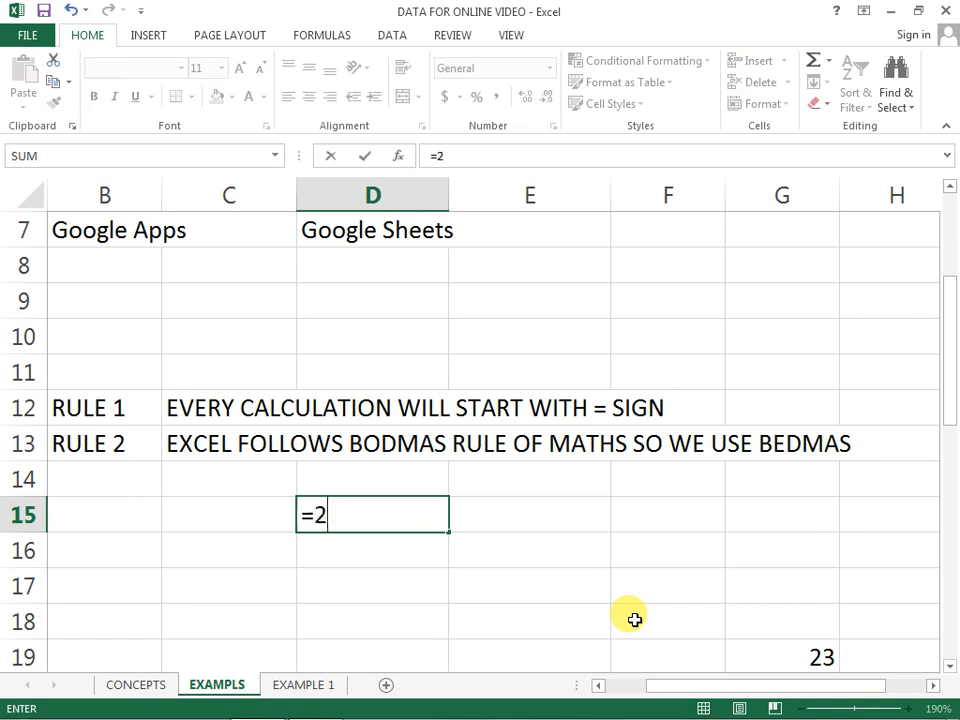
text(+3*5)
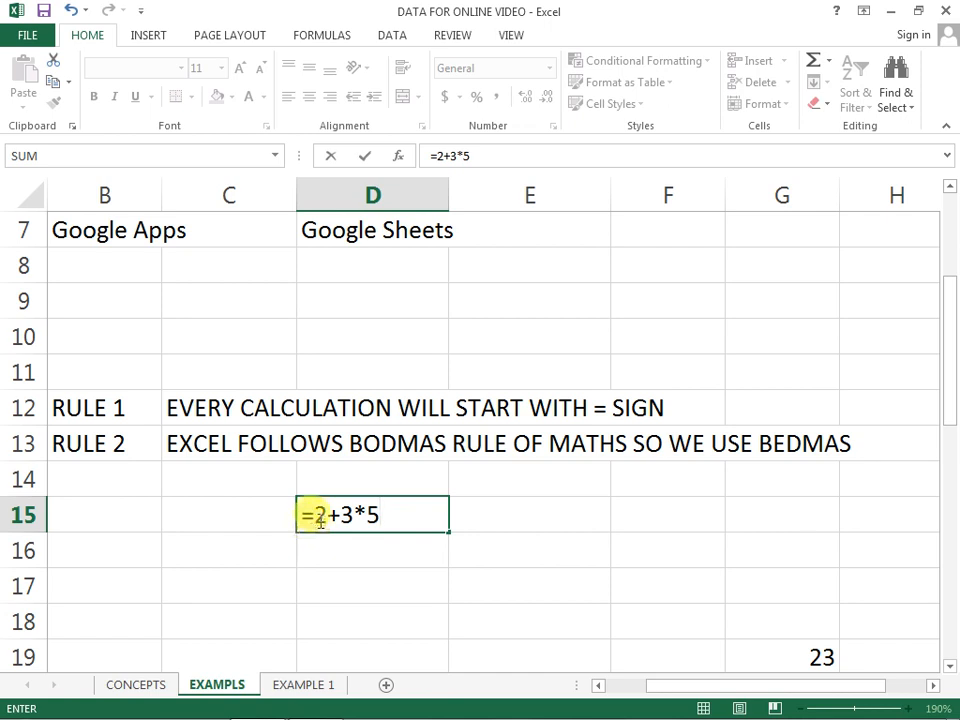
drag(316, 514, 358, 518)
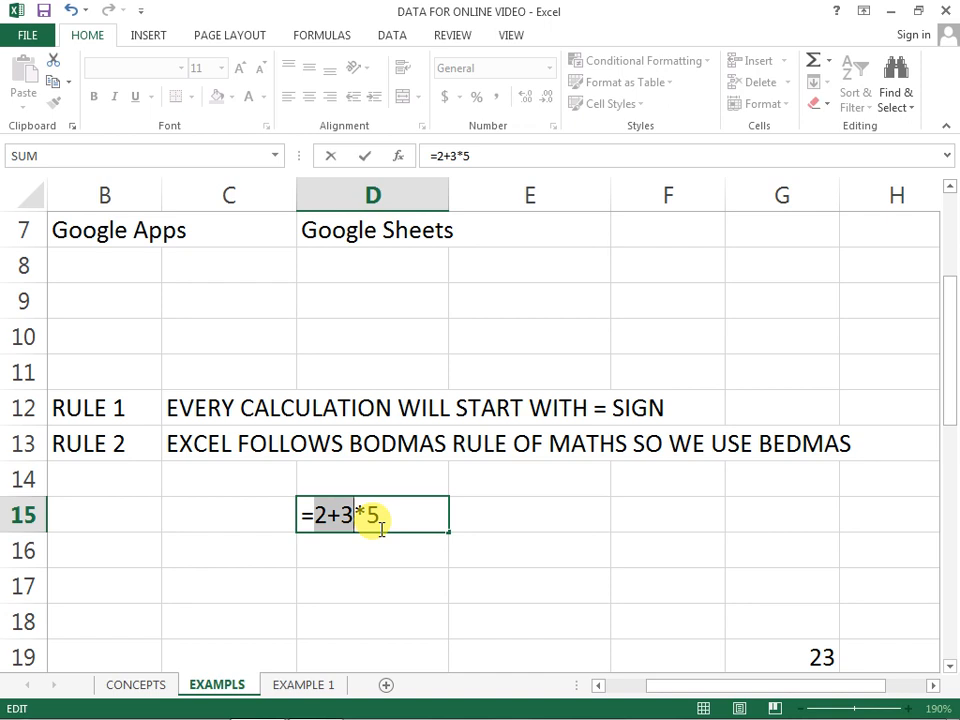
click(353, 517)
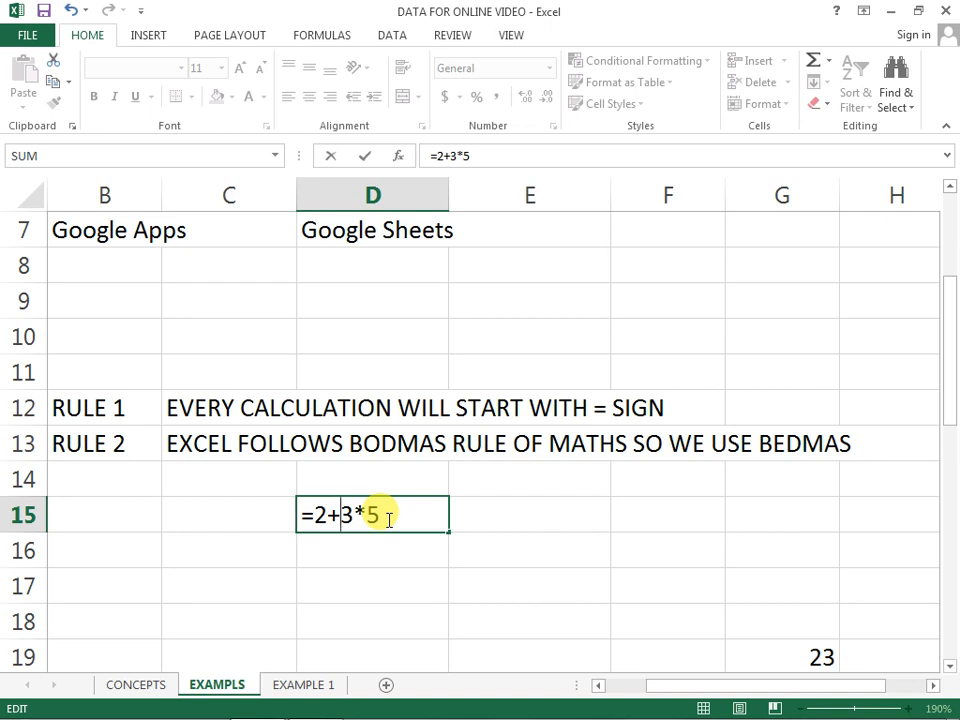
drag(380, 516, 343, 514)
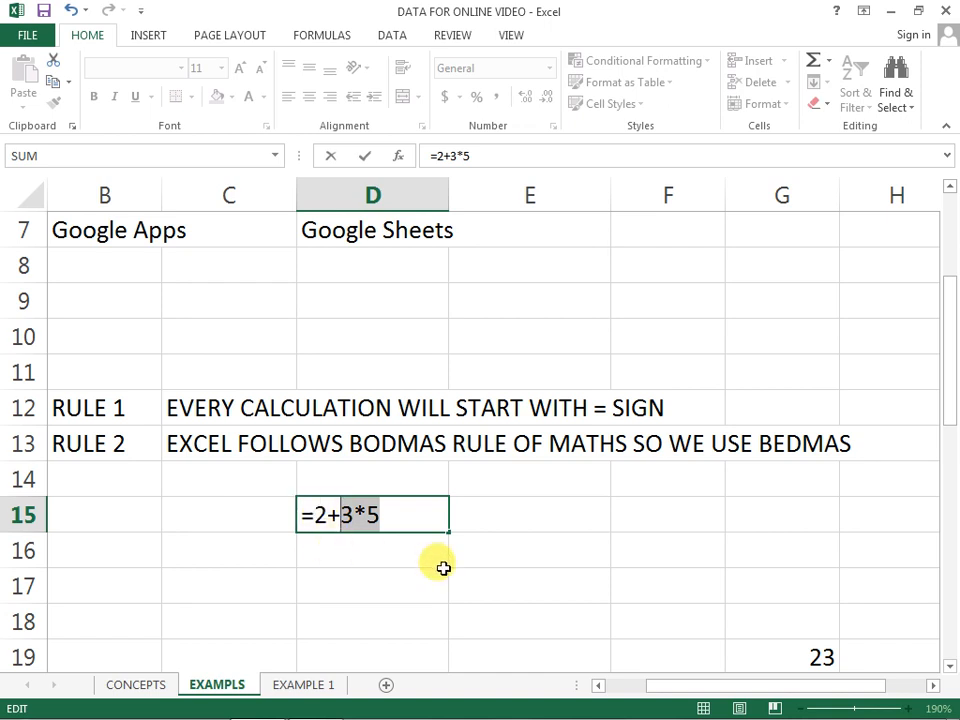
click(424, 526)
key(Return)
Step: Put parentheses around the addition in D15 so that the formula reads =(2+3)*5
click(409, 516)
key(F2)
key(Left)
key(Left)
key(Left)
key(Left)
key(Left)
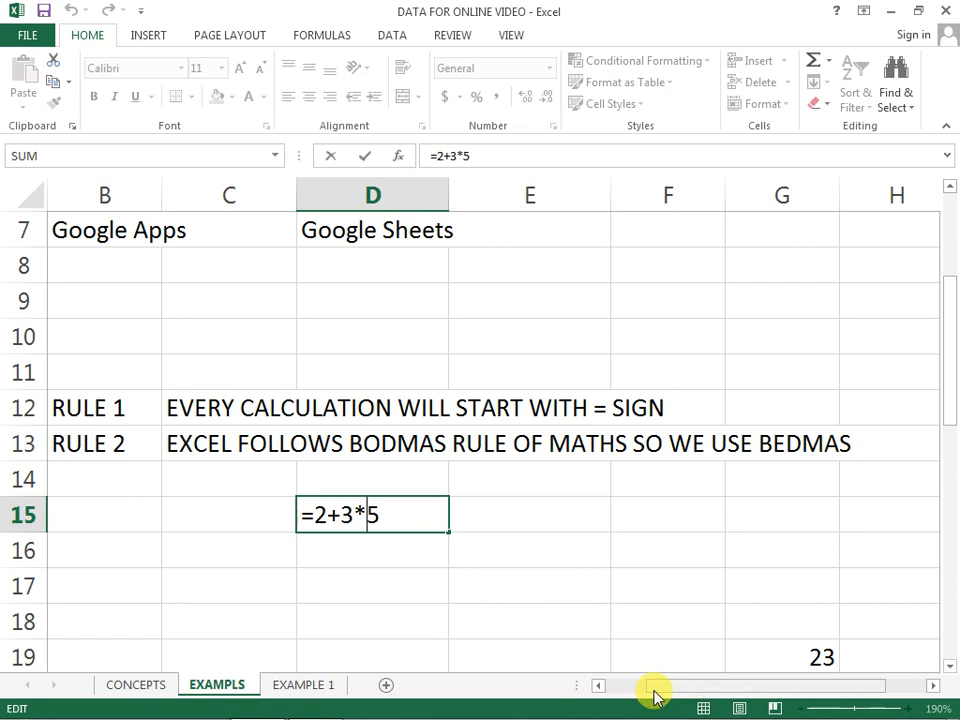
text(()
key(Right)
key(Right)
key(Right)
text())
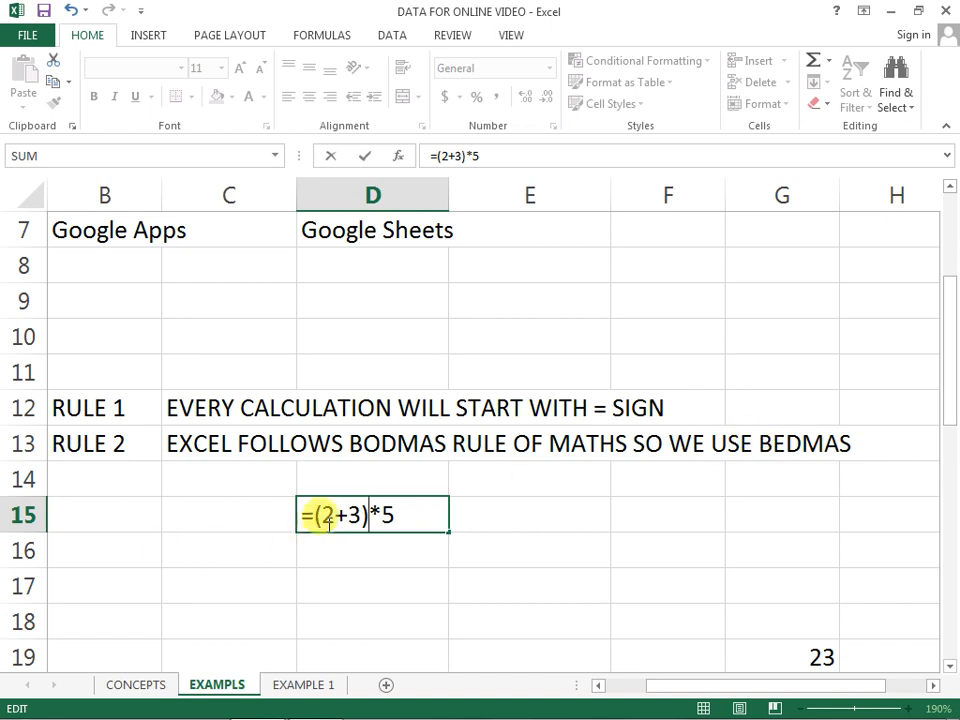
key(Return)
key(Up)
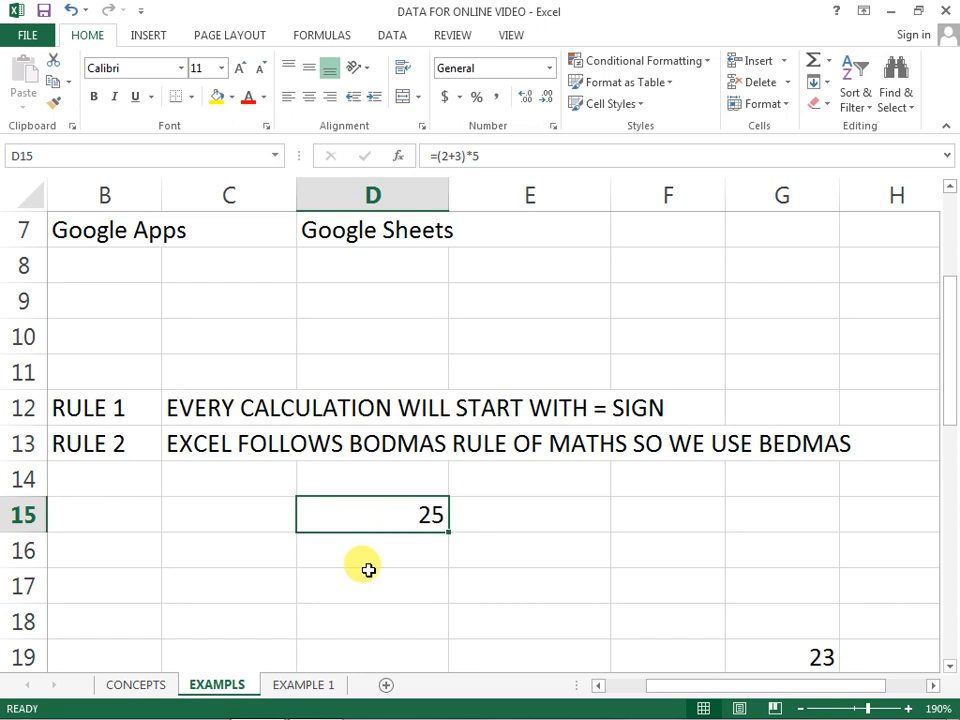
Step: Look through the number list and TOTAL row further down the EXAMPLS worksheet, selecting B21 and C21
scroll(437, 514, up, 2)
scroll(437, 514, down, 5)
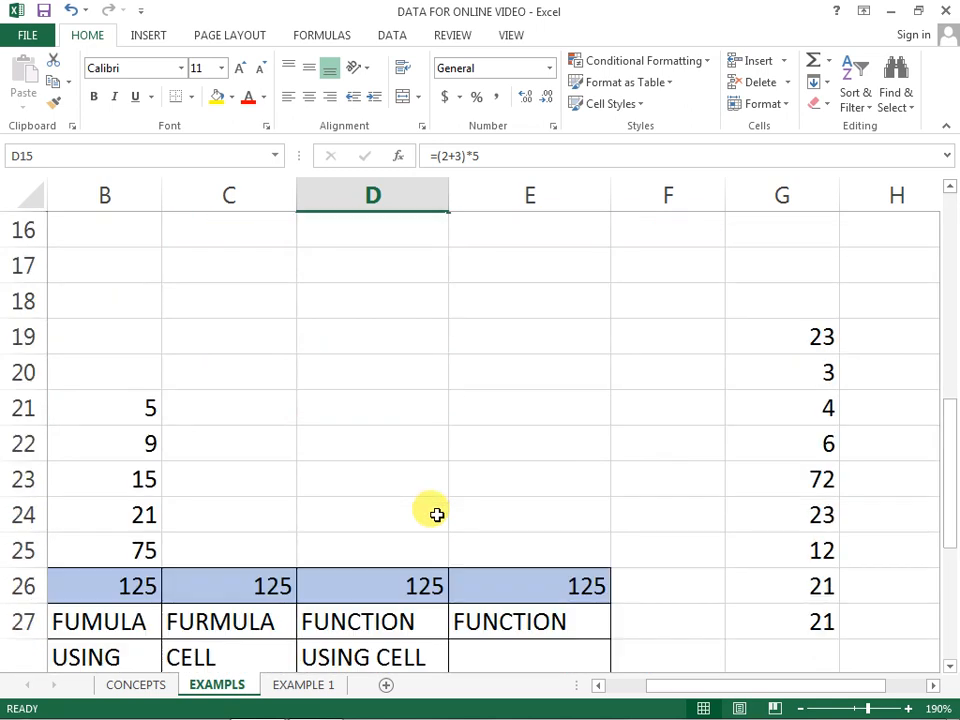
click(94, 411)
key(Left)
key(Right)
key(Right)
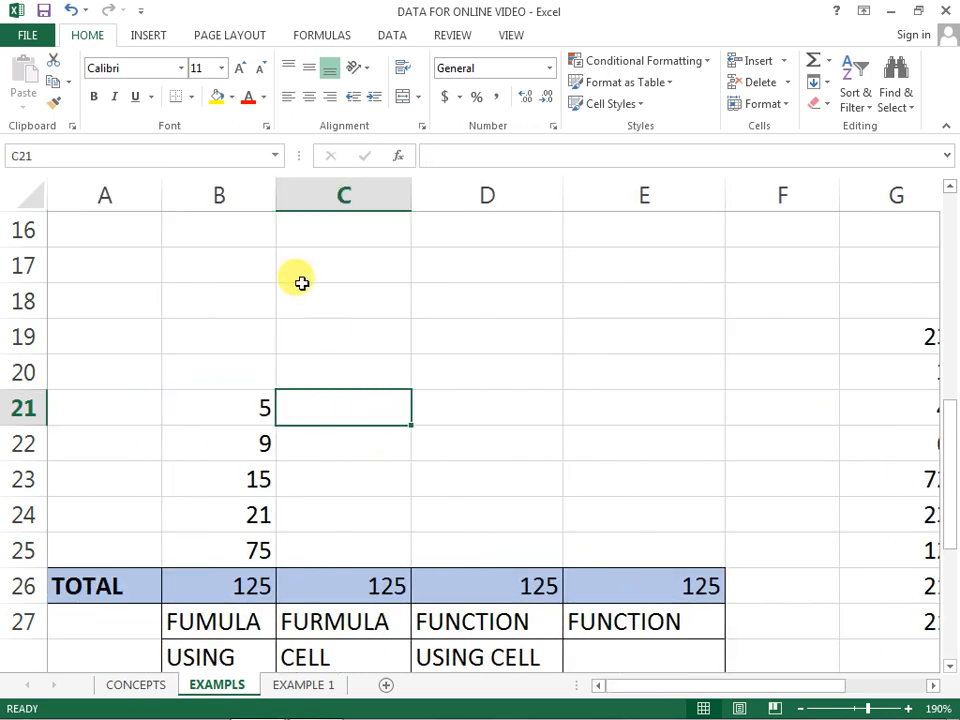
scroll(302, 283, up, 4)
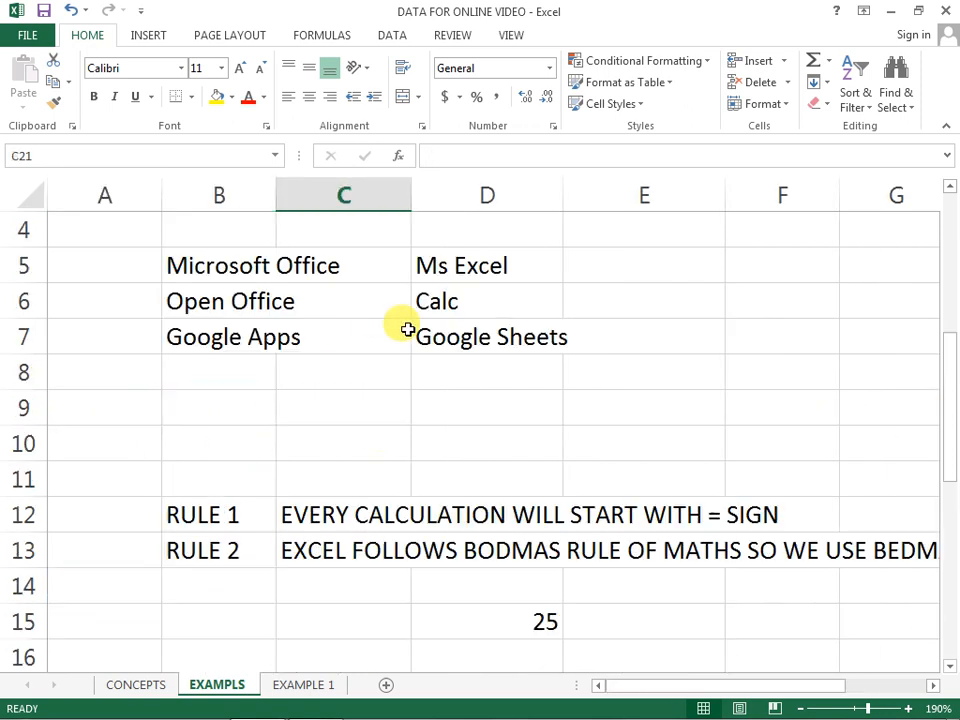
Step: Return to the CONCEPTS worksheet and review the operators table, selecting the + cell B7 and the OPERATORS heading
click(130, 686)
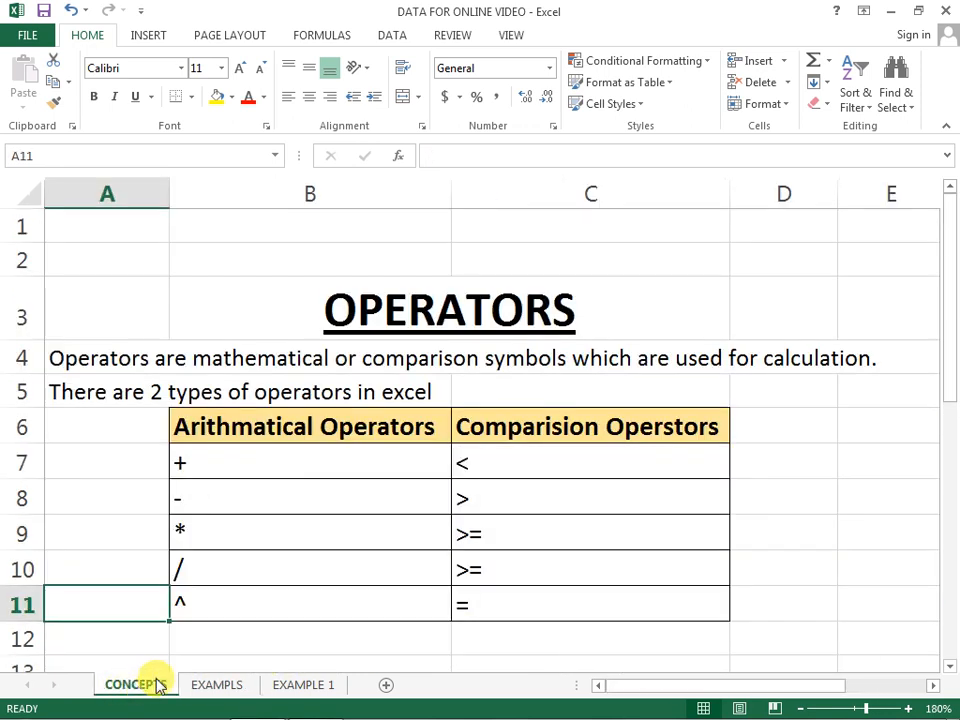
click(268, 467)
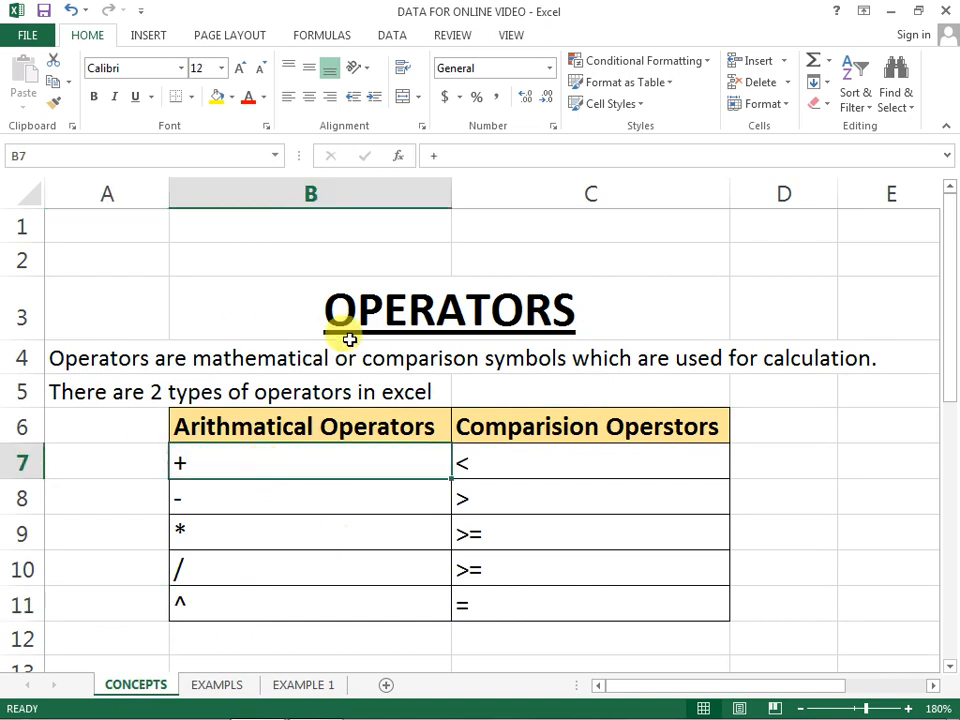
click(412, 318)
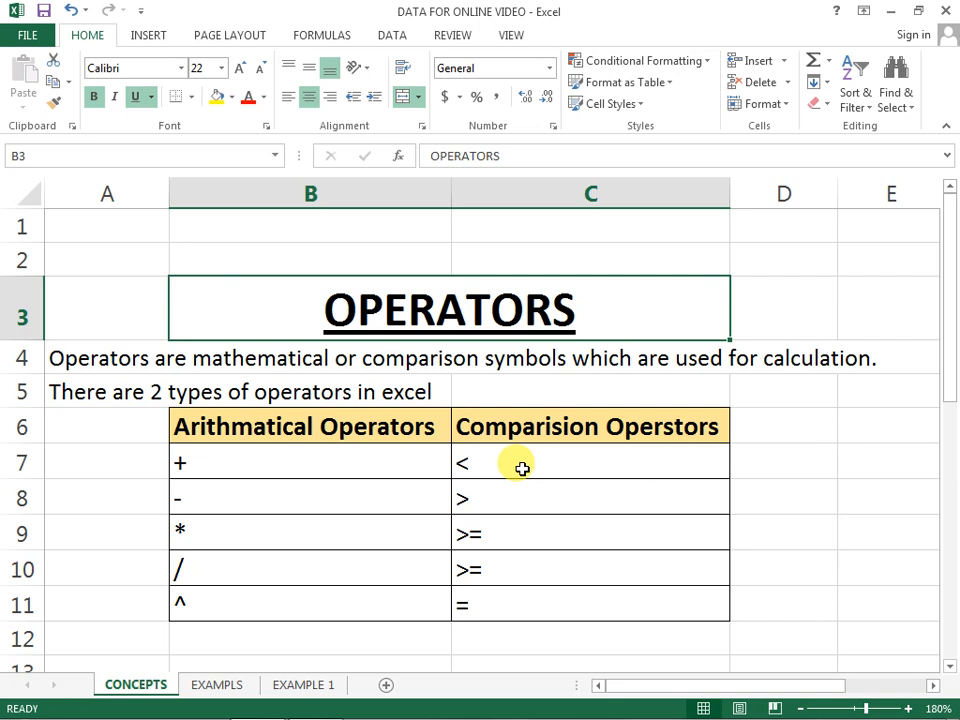
Step: Read the FORMULA and FUNCTION definitions below the operators table, and select the FORMULA label in A15
scroll(197, 525, down, 1)
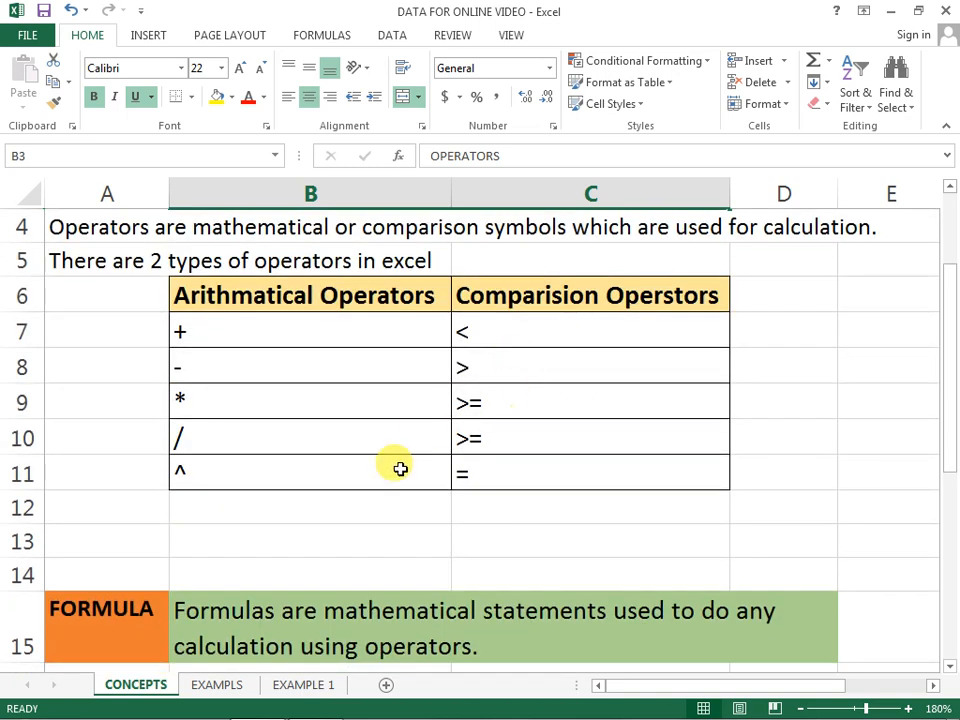
scroll(399, 467, down, 1)
scroll(150, 520, down, 1)
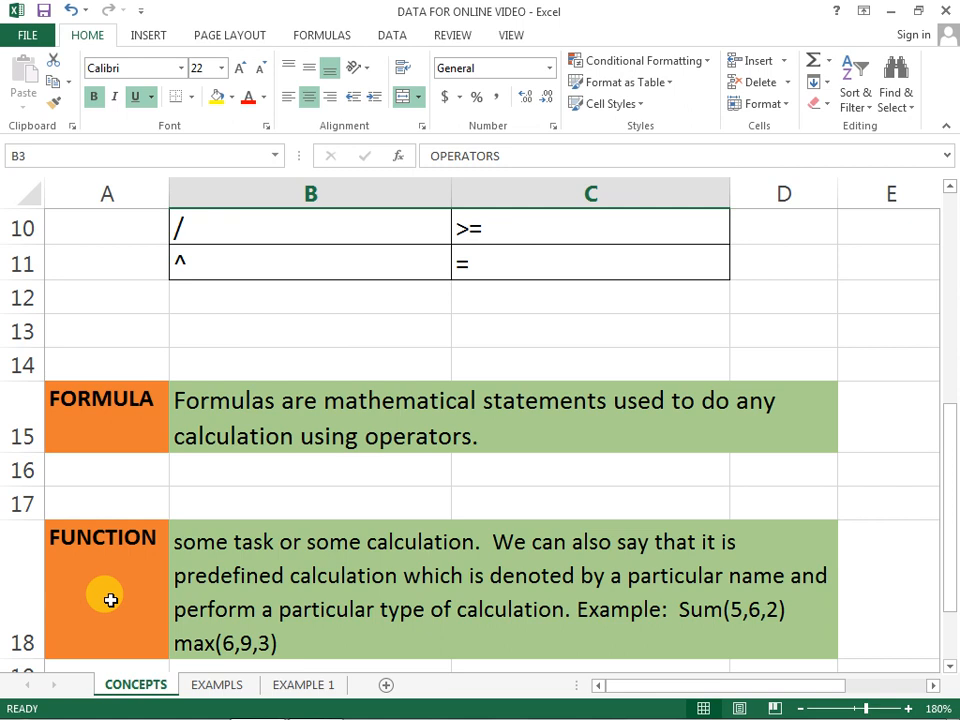
click(122, 405)
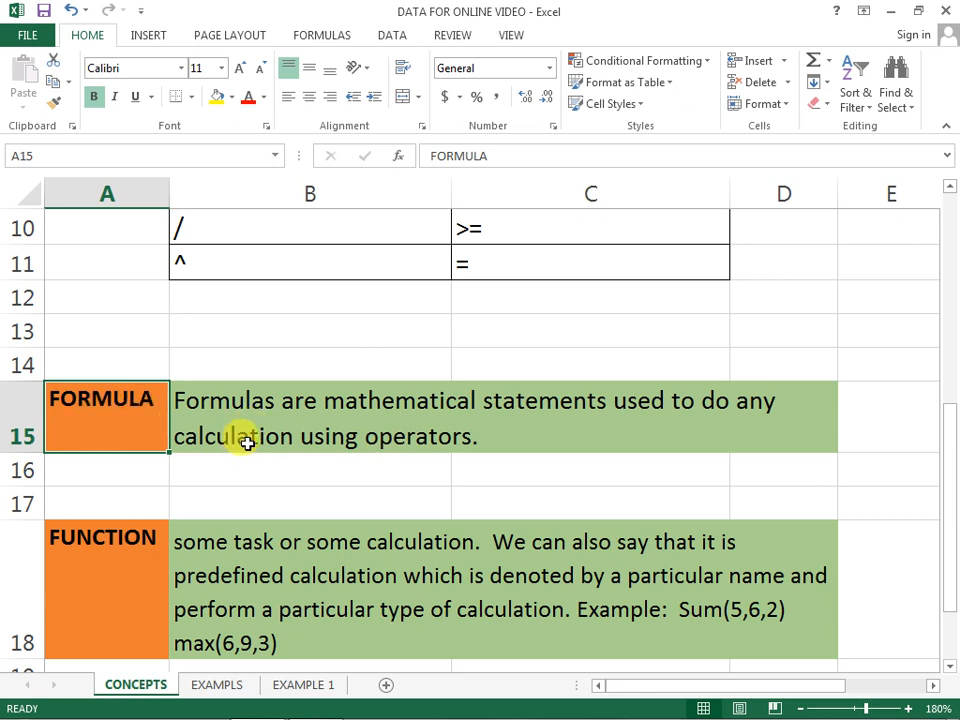
Step: Enter the formula =2+3*5-1 in cell C13 below the operators table
scroll(246, 437, up, 2)
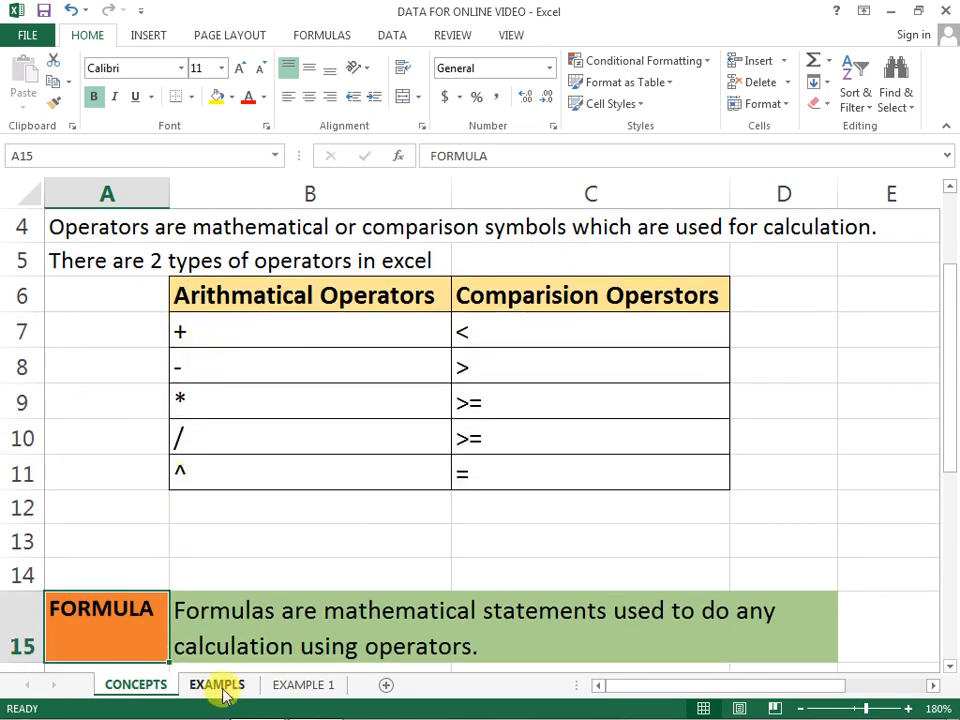
click(534, 530)
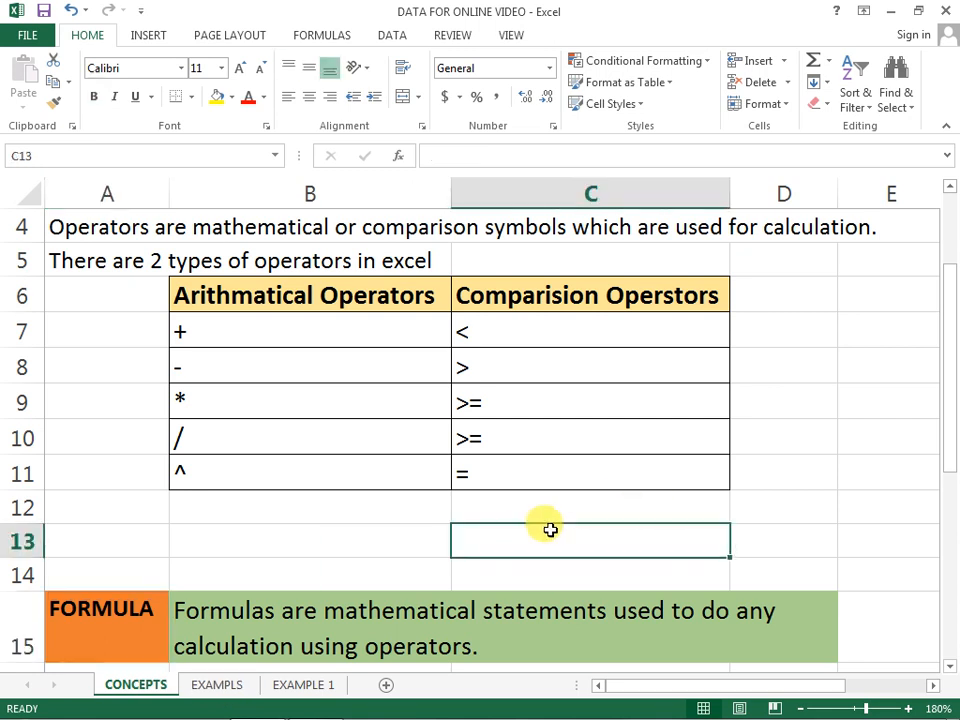
text(=2+3*5-1)
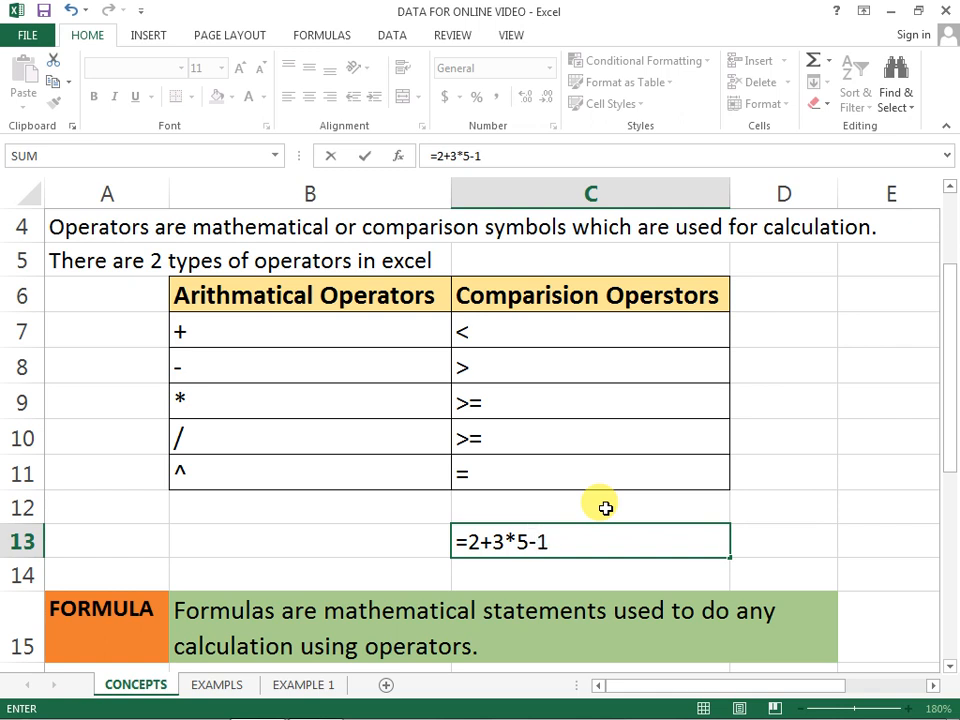
key(Return)
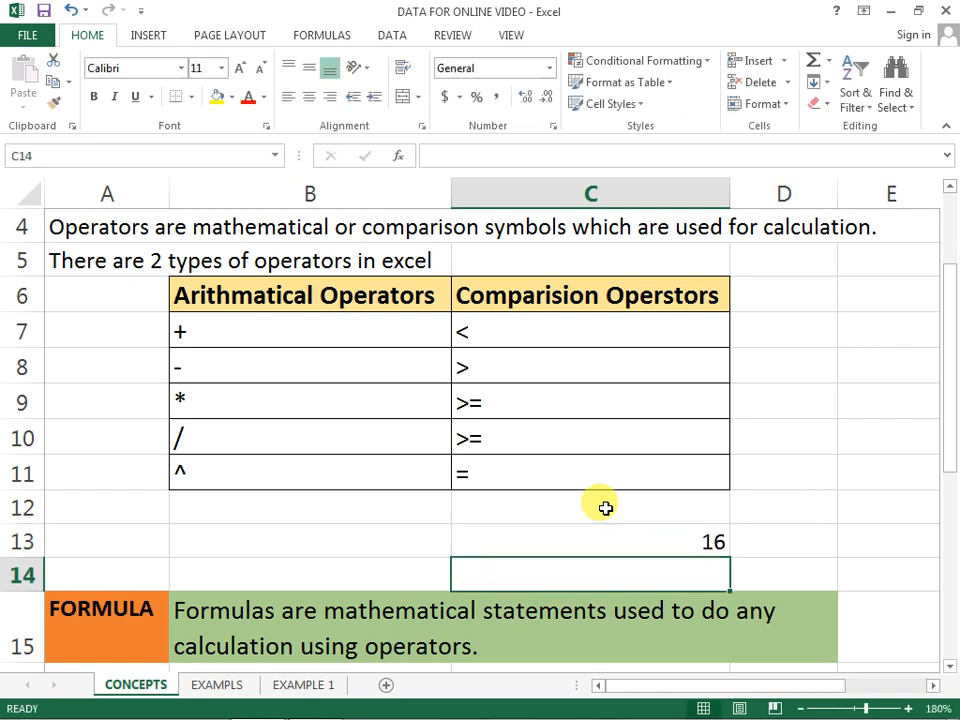
Step: Highlight the operators one by one within the formula in C13, and clear the cell
key(Up)
key(F2)
key(Left)
key(Left)
key(Left)
key(Left)
key(Left)
key(Left)
key(shift+Right)
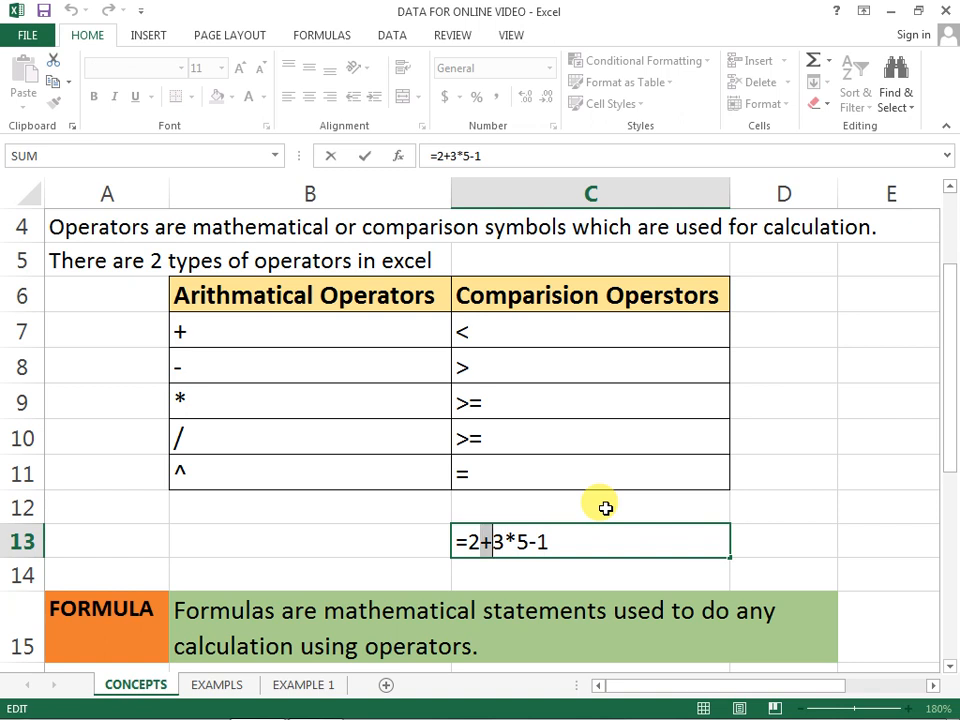
key(Right)
key(shift+Right)
key(Right)
key(shift+Right)
key(Right)
key(Right)
key(Return)
key(Up)
key(Delete)
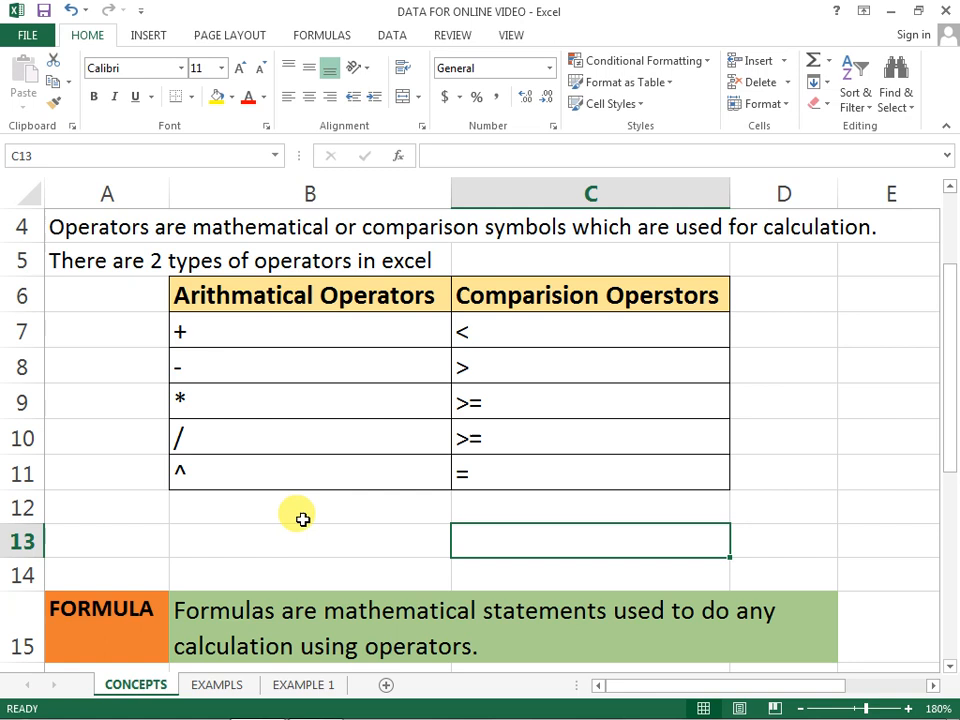
scroll(295, 525, down, 1)
scroll(180, 538, up, 1)
click(227, 524)
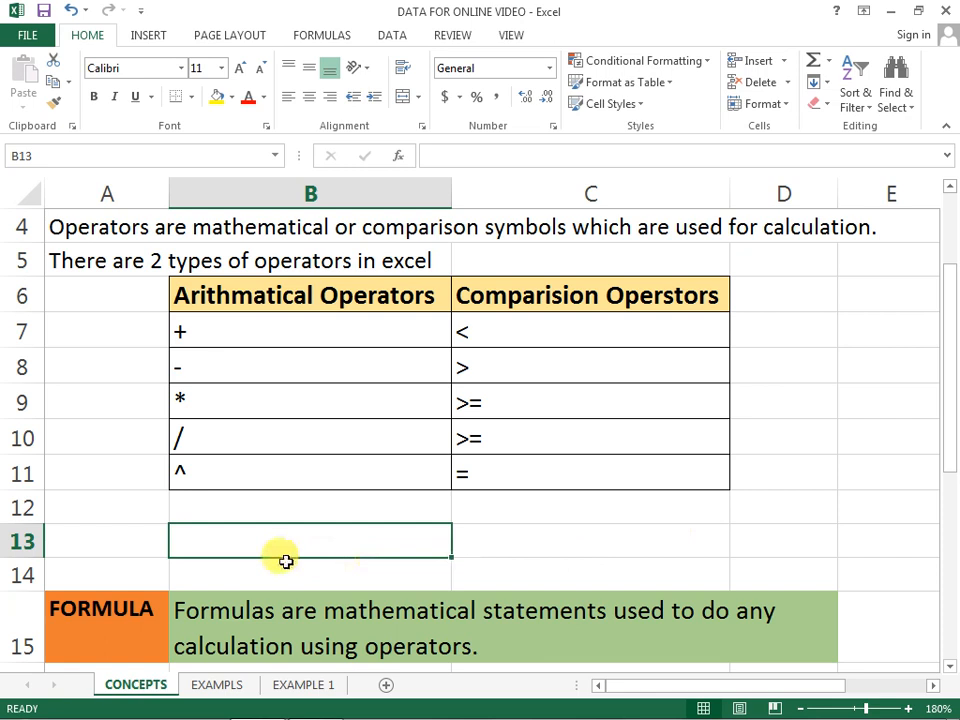
click(814, 332)
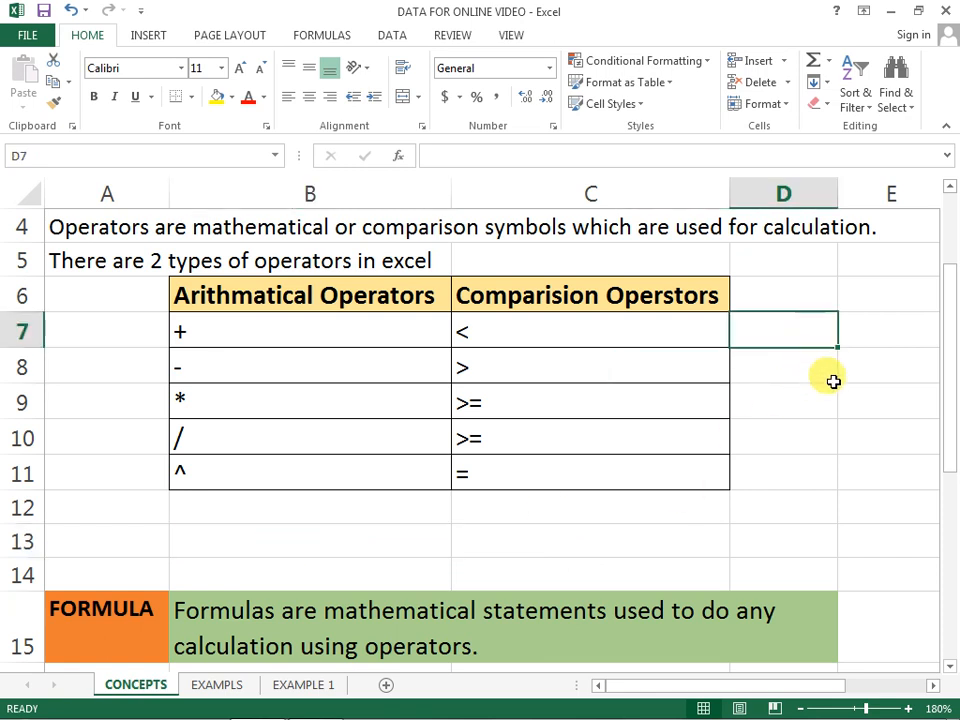
Step: Enter the sample numbers 12, 15, 14 and 7 in cells D9 to D12 beside the operators table
click(846, 368)
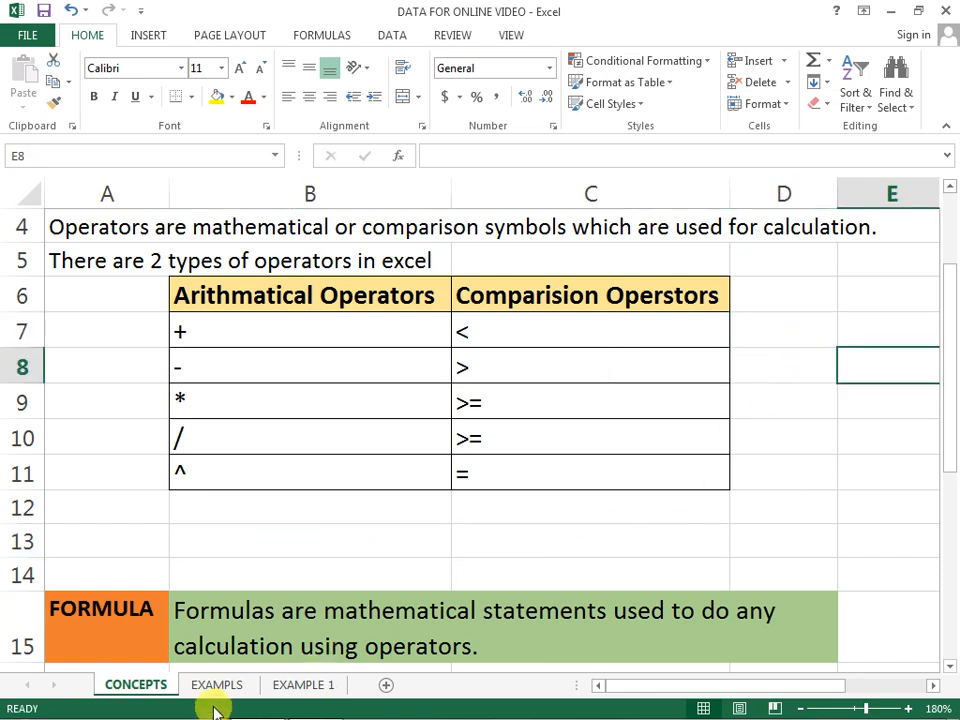
click(836, 402)
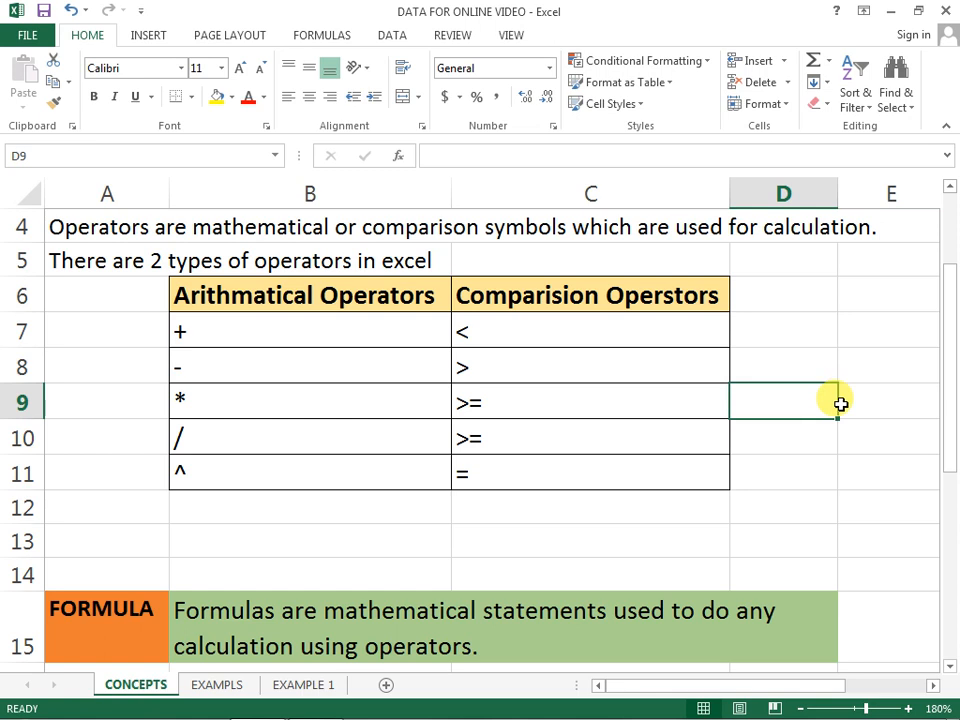
text(12)
key(Return)
text(15)
key(Return)
text(14)
key(Return)
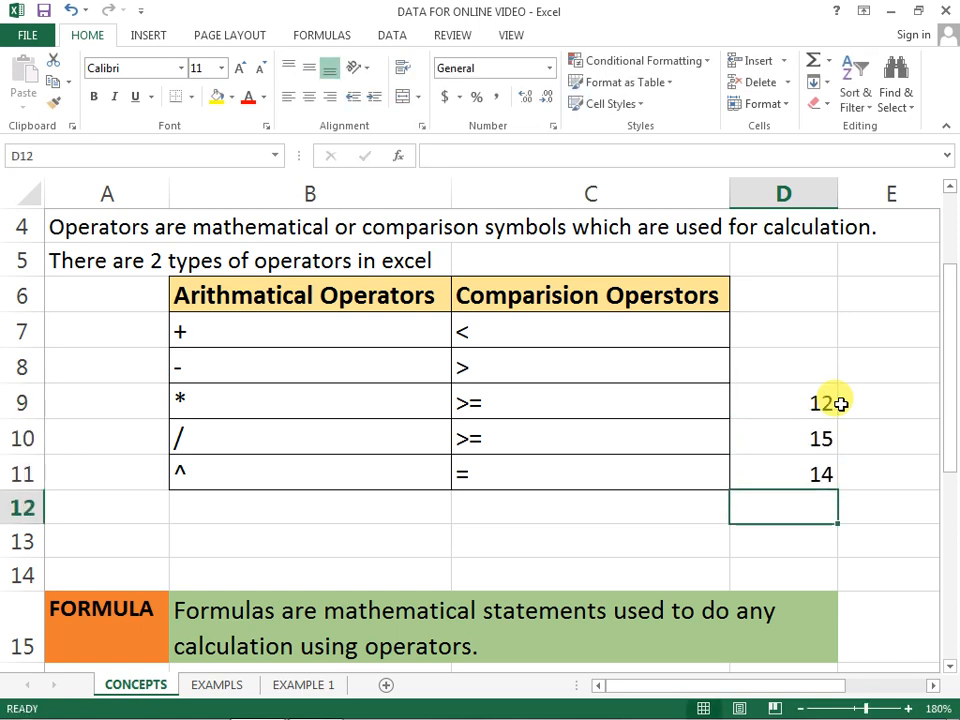
text(7)
key(Return)
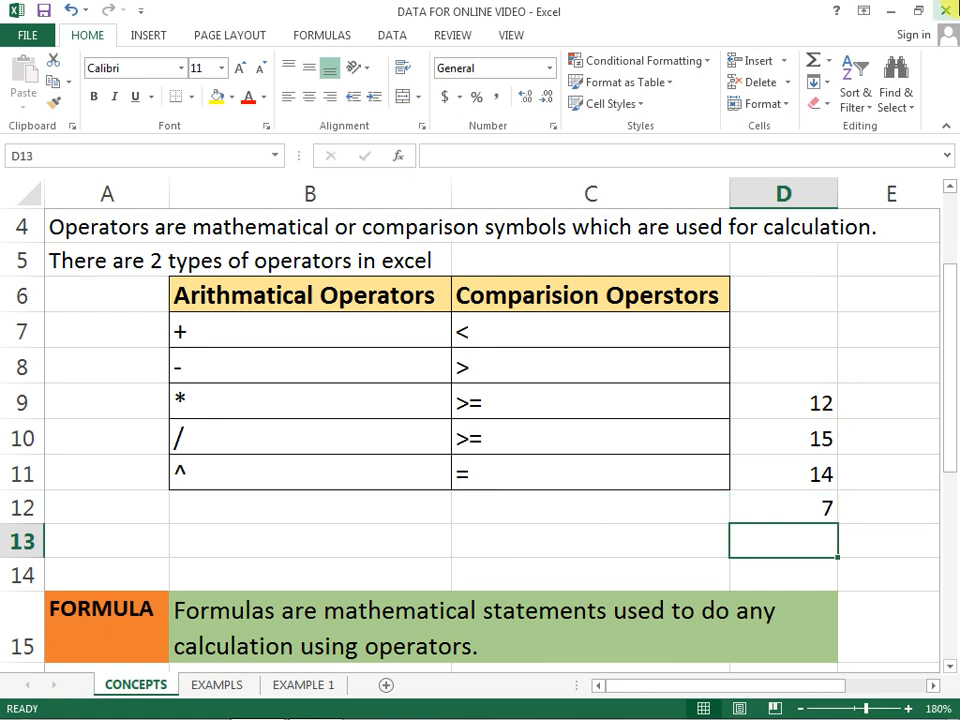
Step: Add the numbers as typed constants in D13 with the formula =12+15+14+7, and review the formula in the cell
text(=)
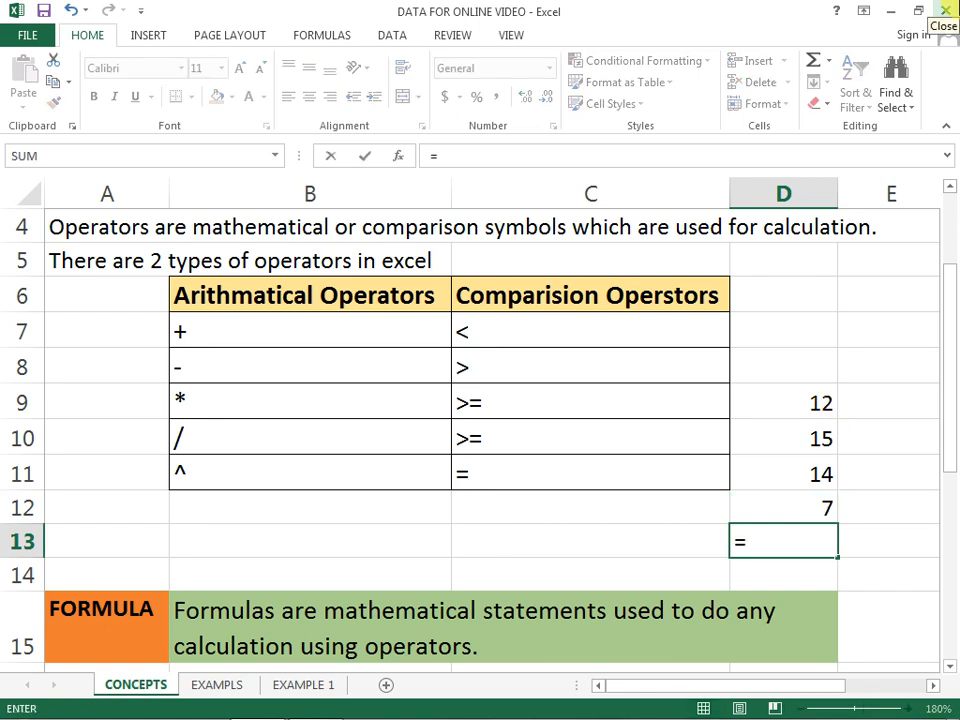
text(12+15+14+7)
key(Return)
key(Up)
key(F2)
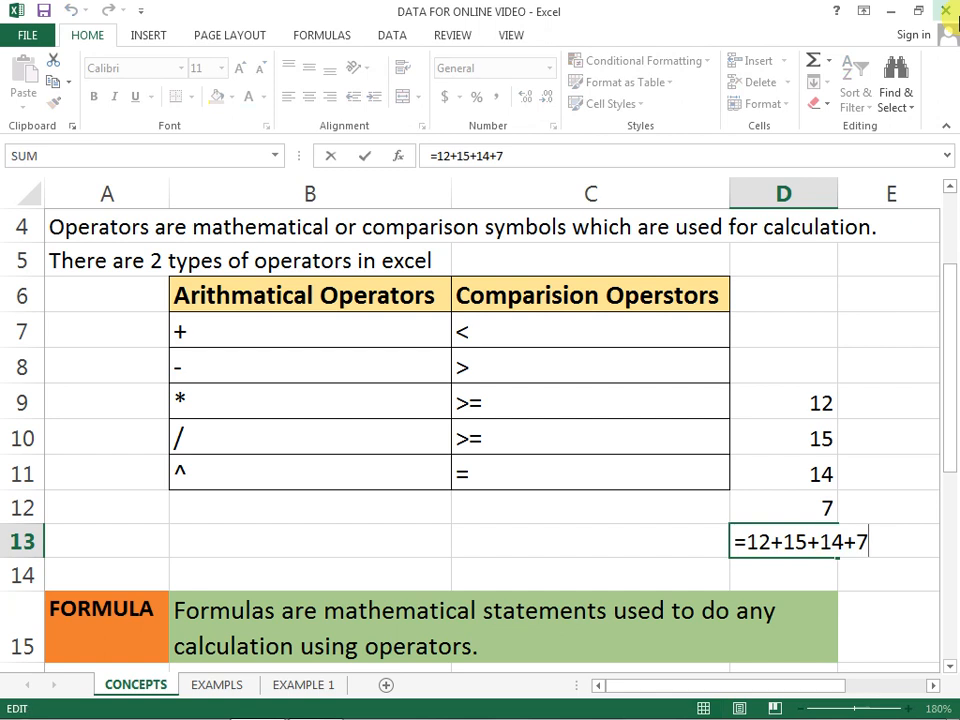
key(Return)
Step: Add the same numbers by cell reference in E13 with the formula =D9+D10+D11+D12
key(Up)
key(Up)
key(Up)
key(Up)
key(Up)
key(Up)
key(Right)
key(Down)
key(Down)
key(Down)
key(Down)
key(Down)
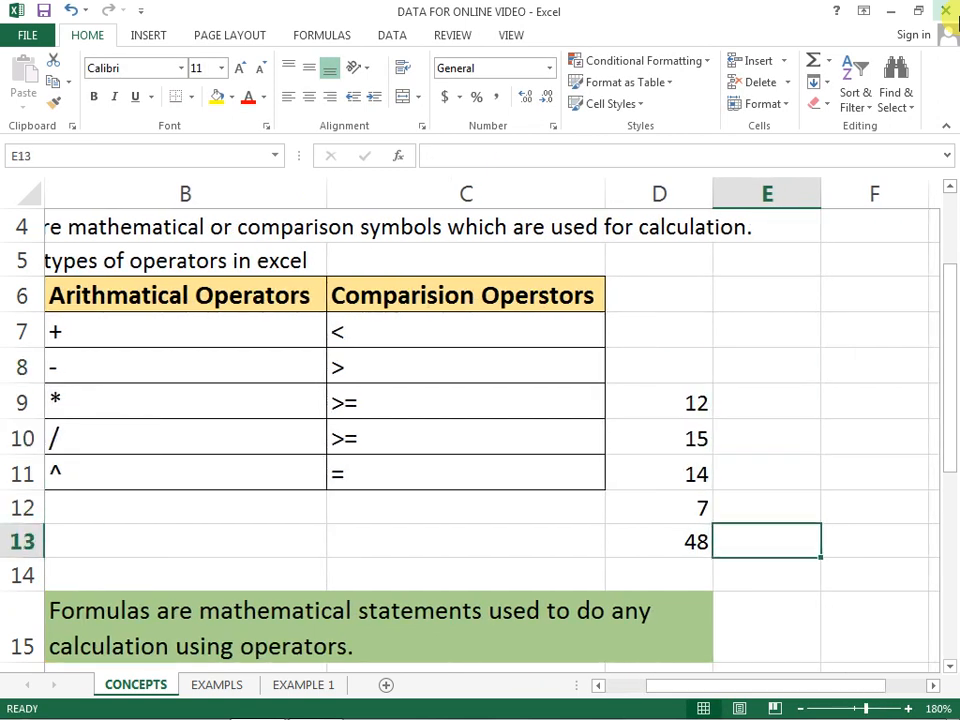
text(=)
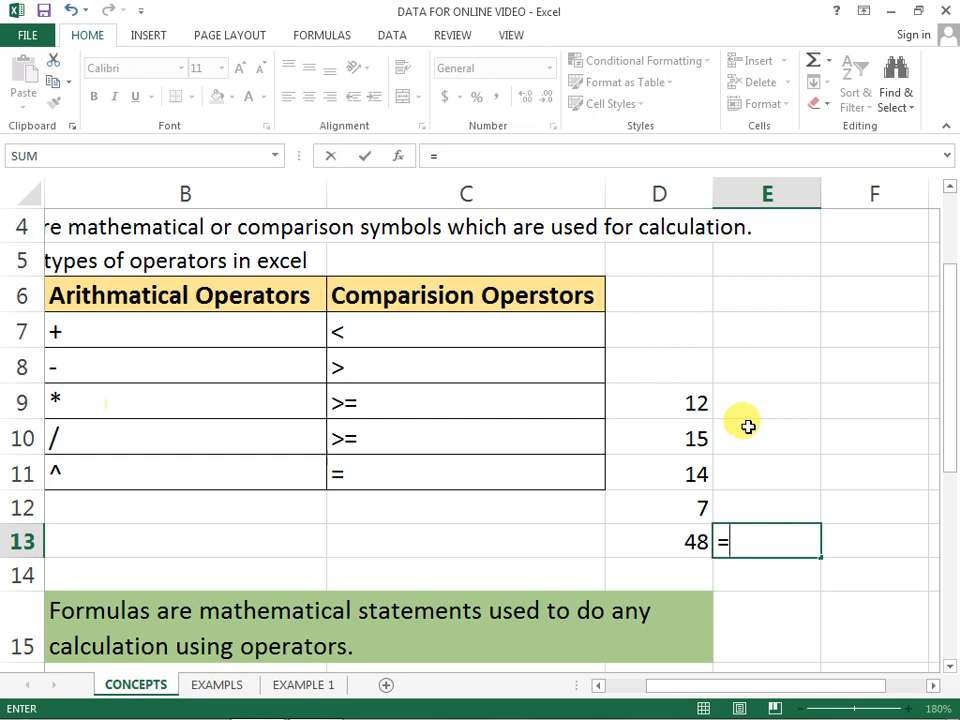
text(d9+d10+d11+d12)
key(Return)
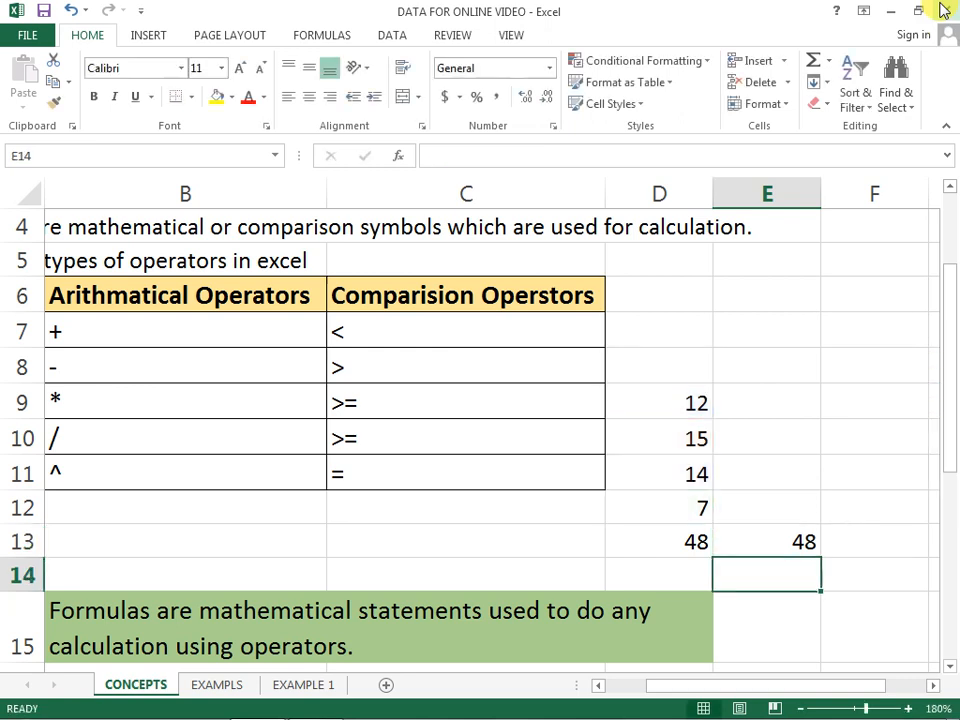
Step: Compare the constant-based formula in D13 with the reference-based one in E13, showing the cells that E13 refers to
click(775, 541)
click(700, 541)
click(740, 542)
click(673, 540)
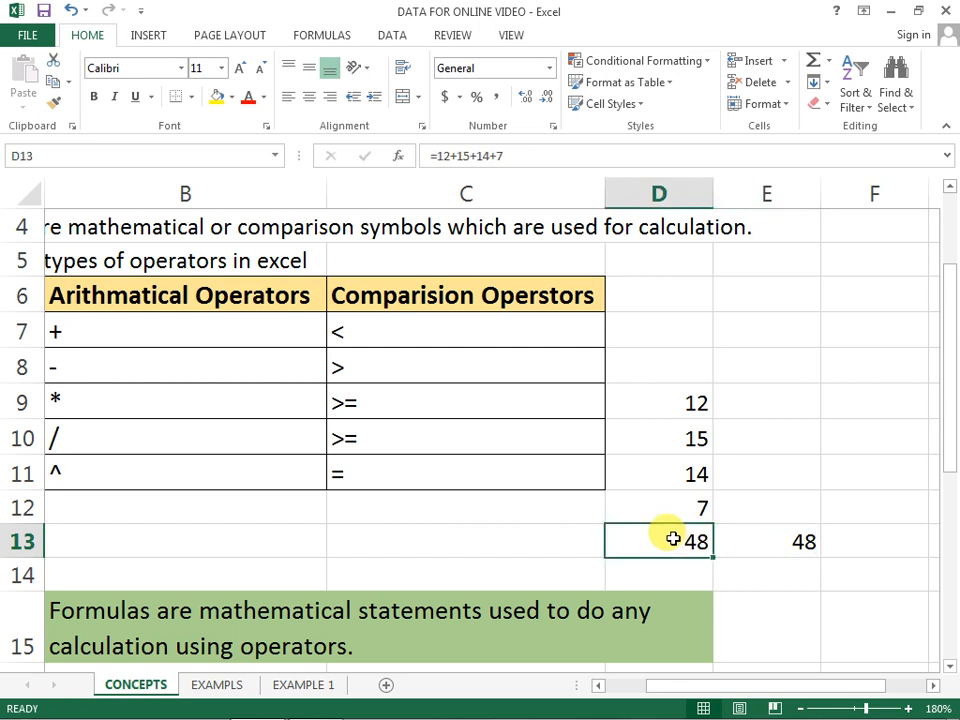
click(780, 537)
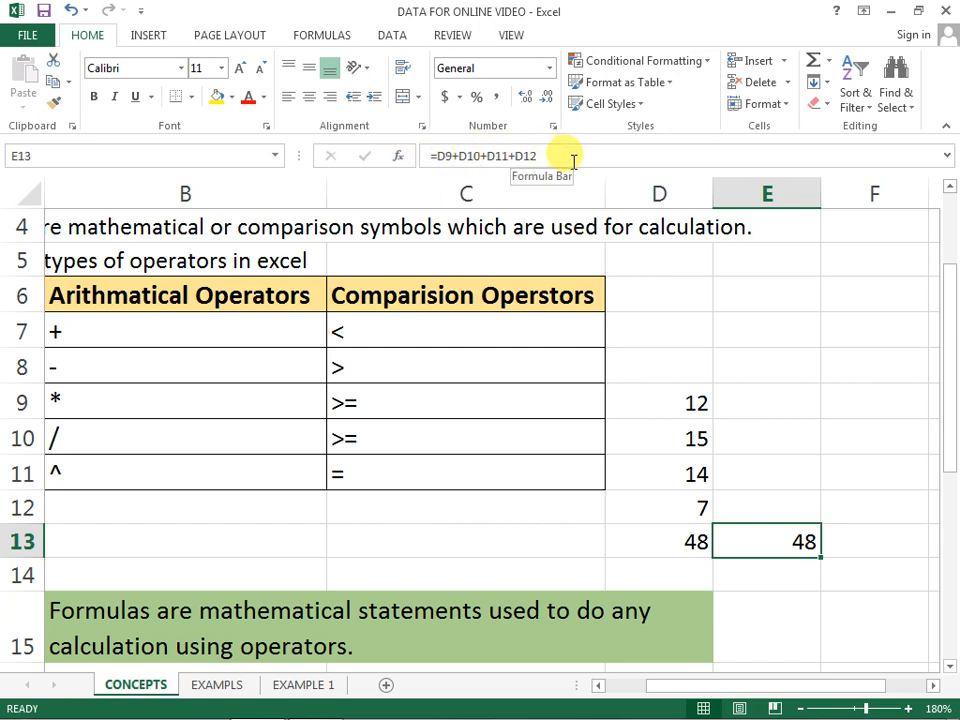
double_click(764, 526)
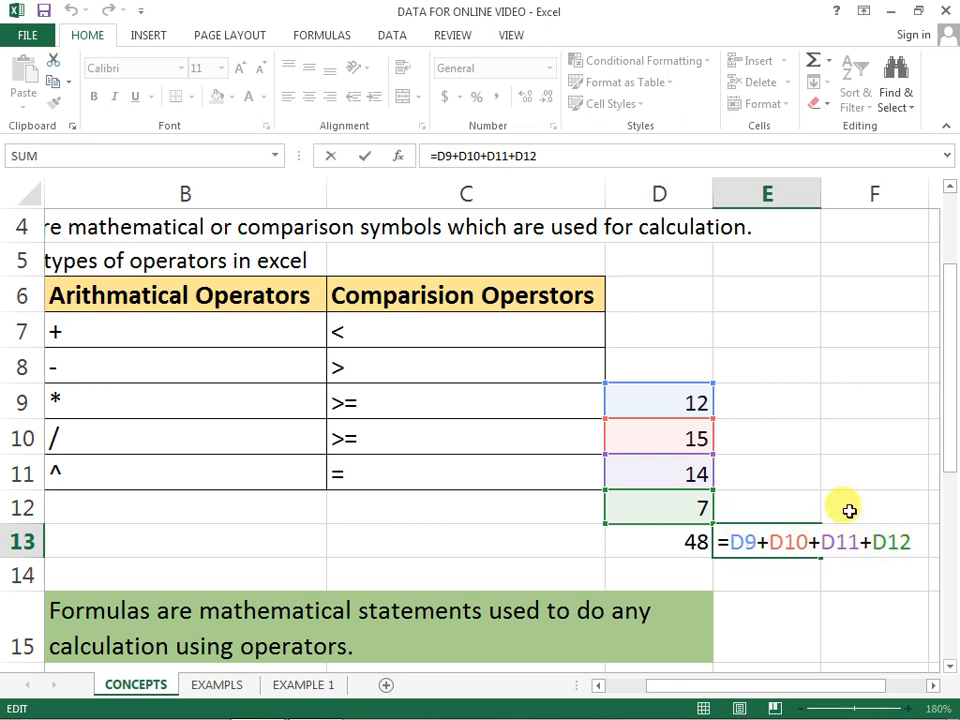
key(Return)
key(Up)
key(Left)
key(Right)
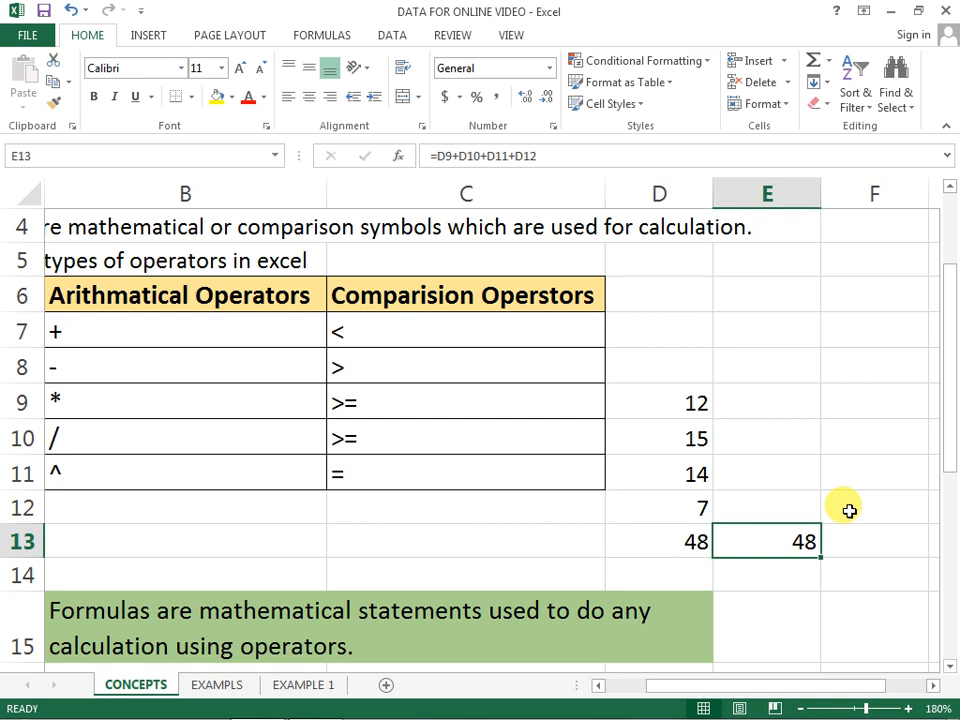
Step: Change the number in D10 to 100 to test how the two sum formulas react
key(Up)
key(Up)
key(Up)
key(Up)
key(Left)
key(Down)
text(100)
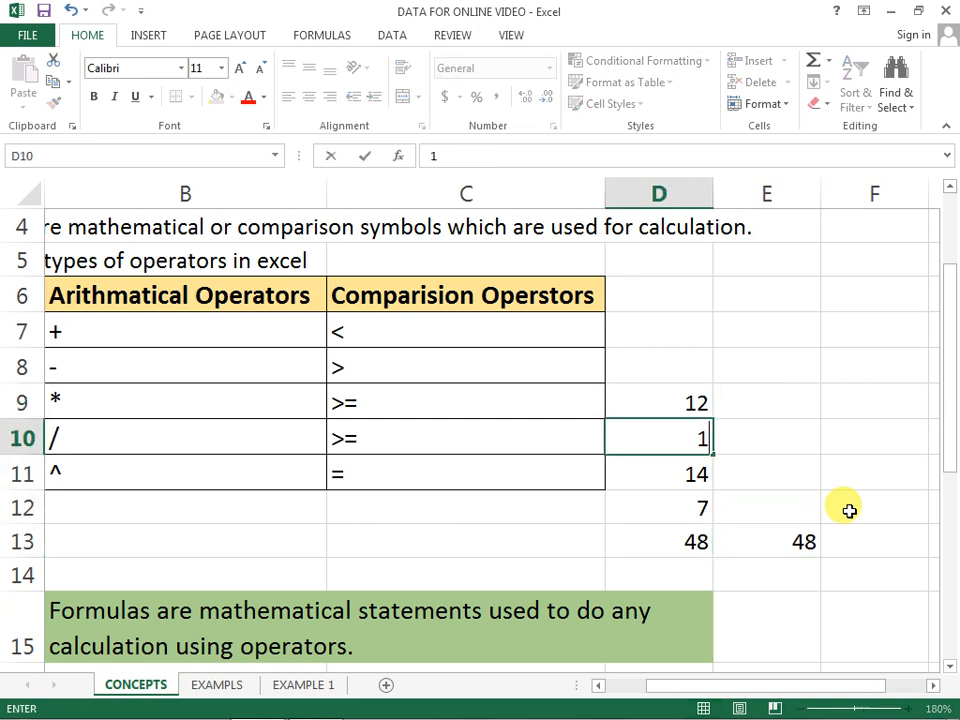
key(Return)
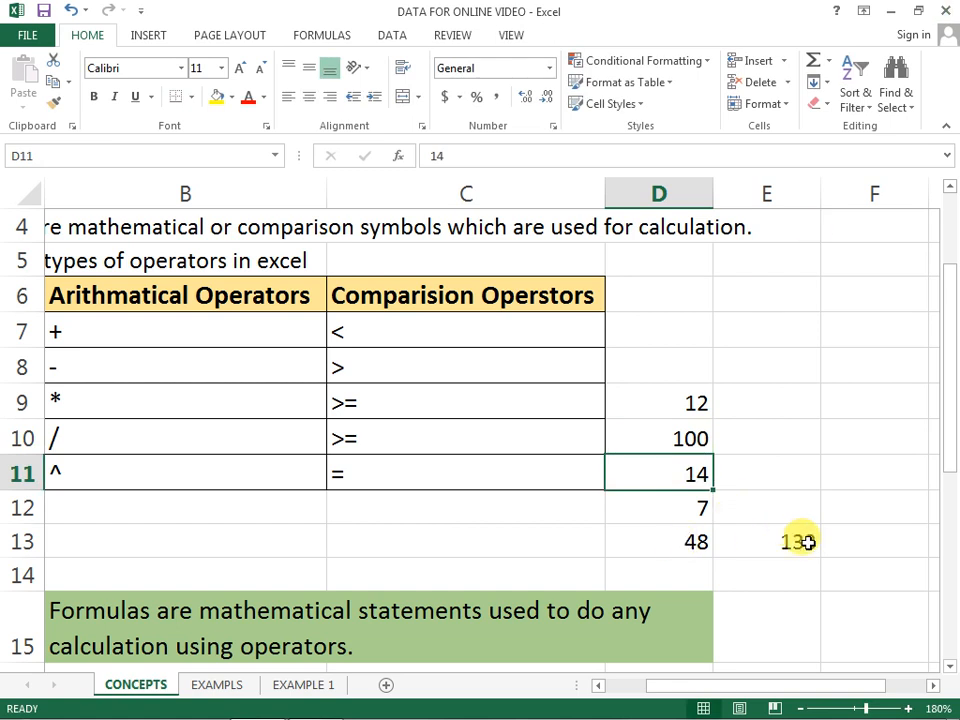
Step: Inspect the D13 and E13 formulas in their cells to examine how each one uses the changed number
click(665, 541)
double_click(667, 539)
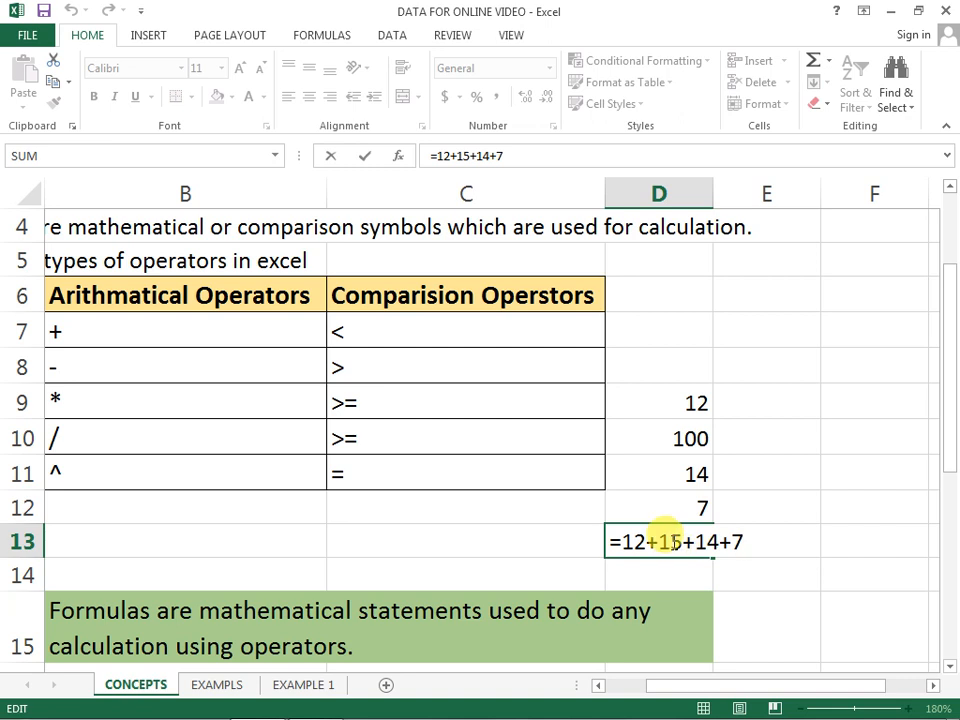
click(687, 539)
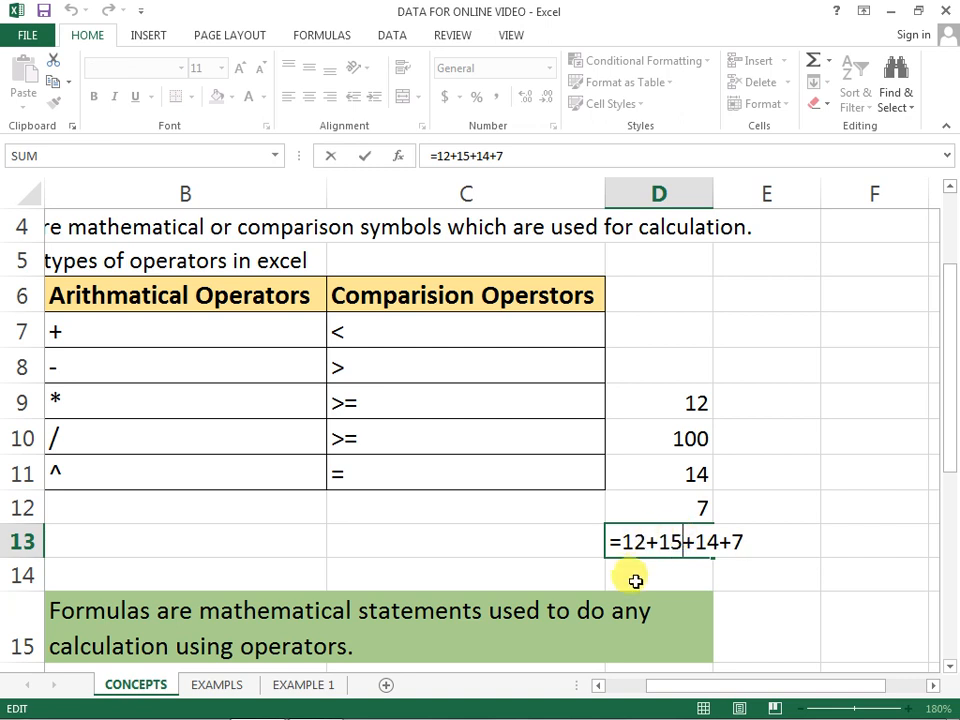
key(ctrl+Return)
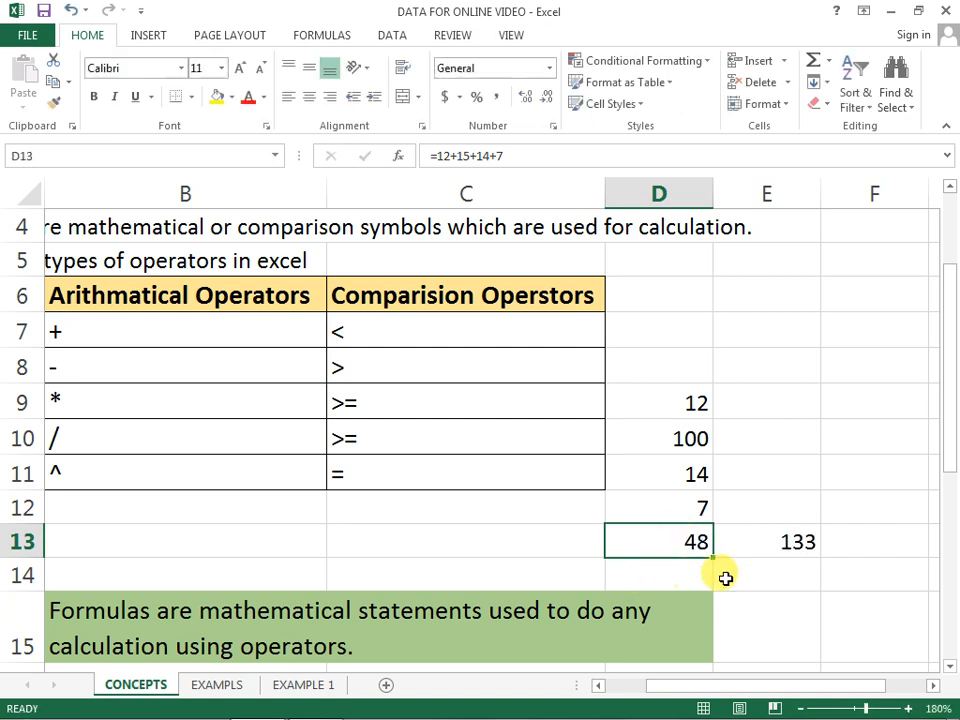
click(793, 540)
double_click(790, 543)
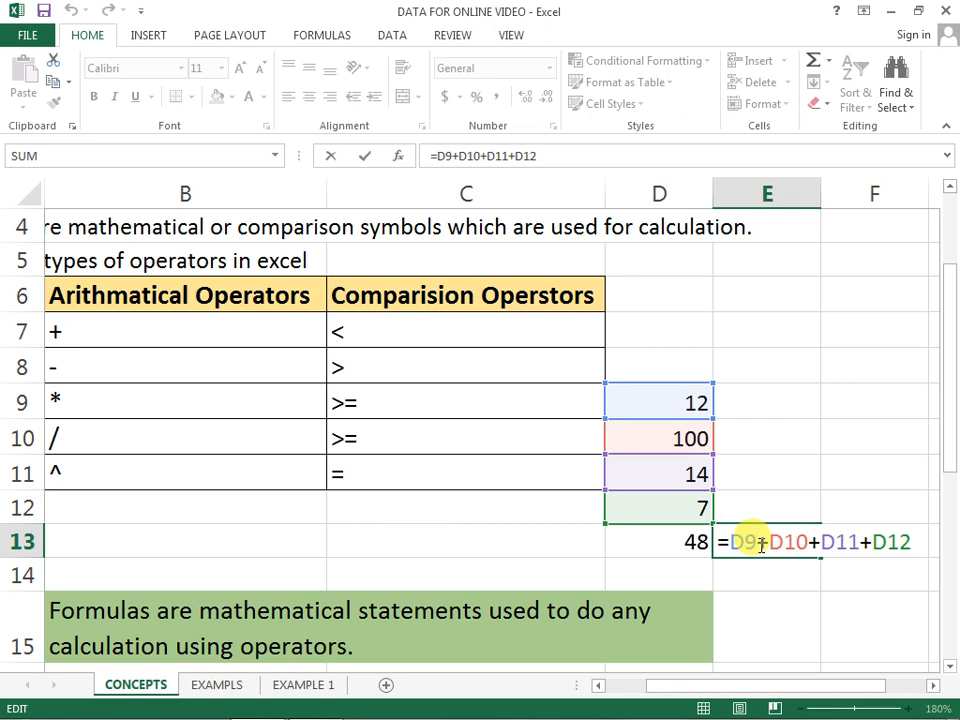
key(ctrl+Return)
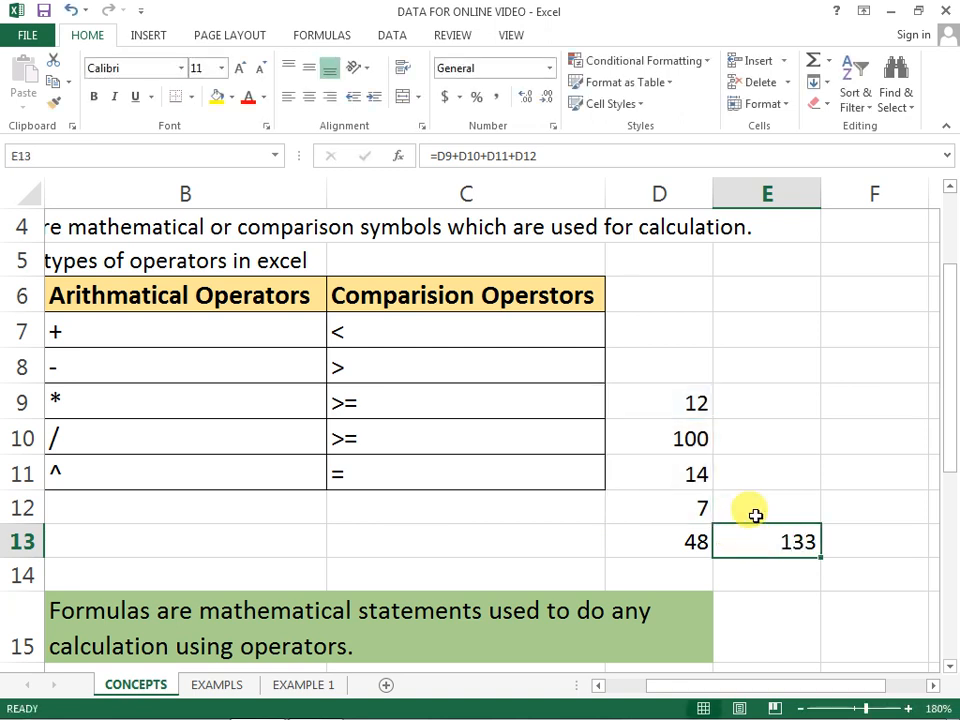
Step: Look at the EXAMPLS and EXAMPLE 1 worksheets, and return to the FORMULA definition in row 15 of CONCEPTS
click(225, 686)
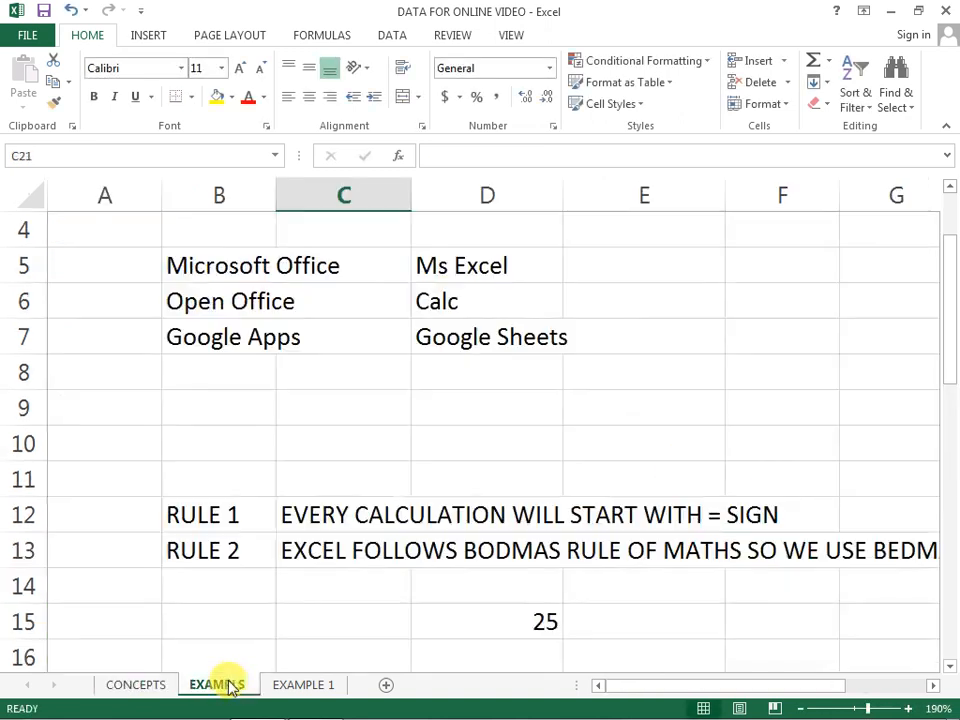
click(302, 686)
click(157, 684)
scroll(293, 510, down, 4)
click(151, 532)
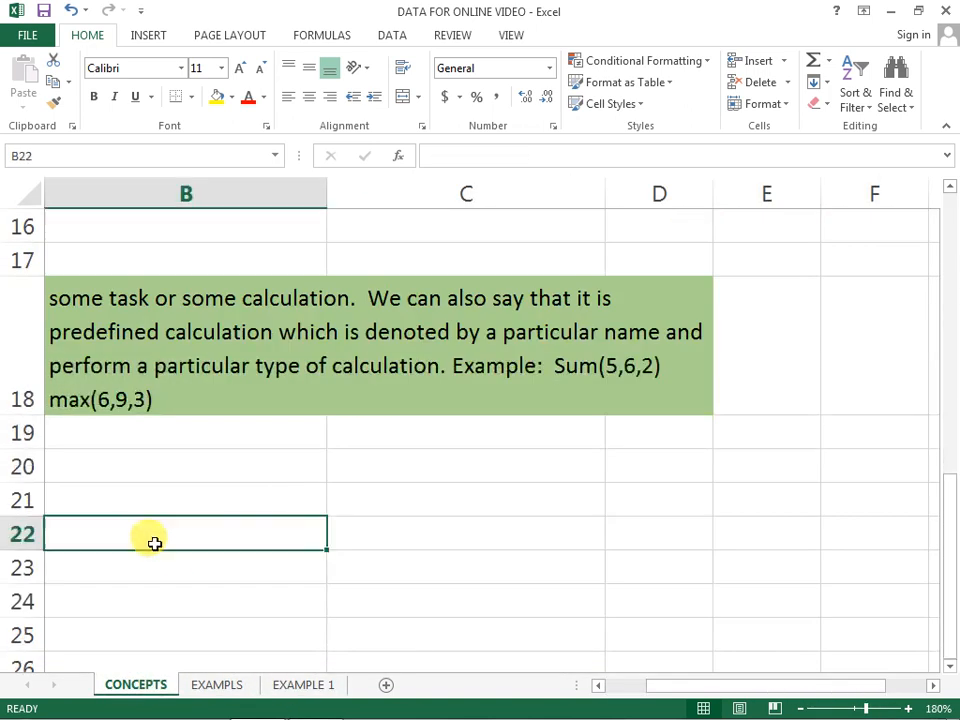
key(Left)
scroll(133, 435, up, 1)
click(121, 311)
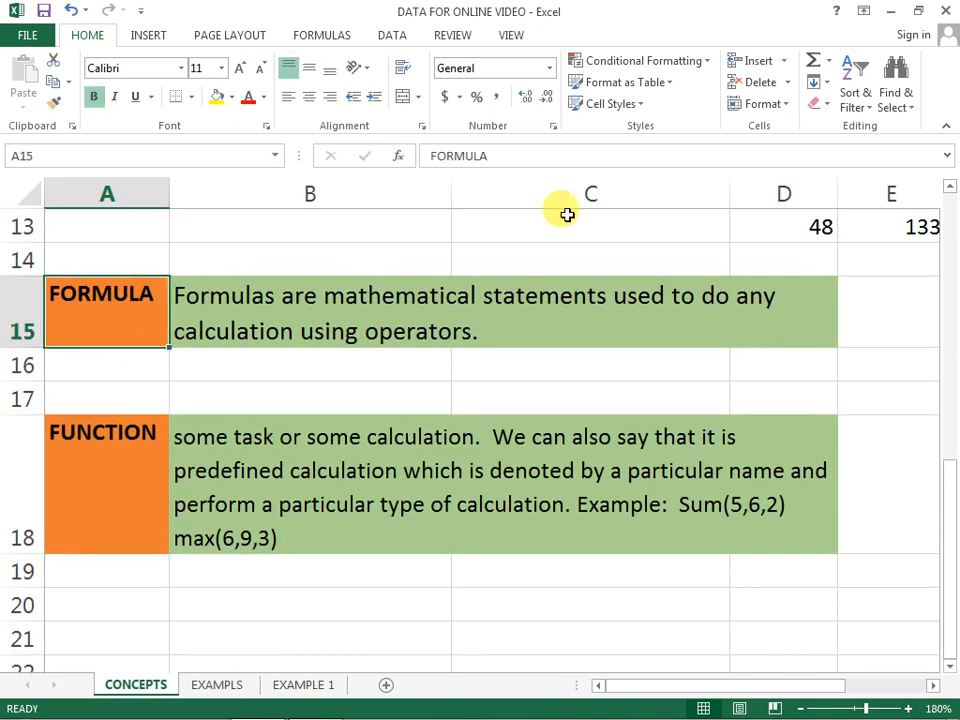
key(Right)
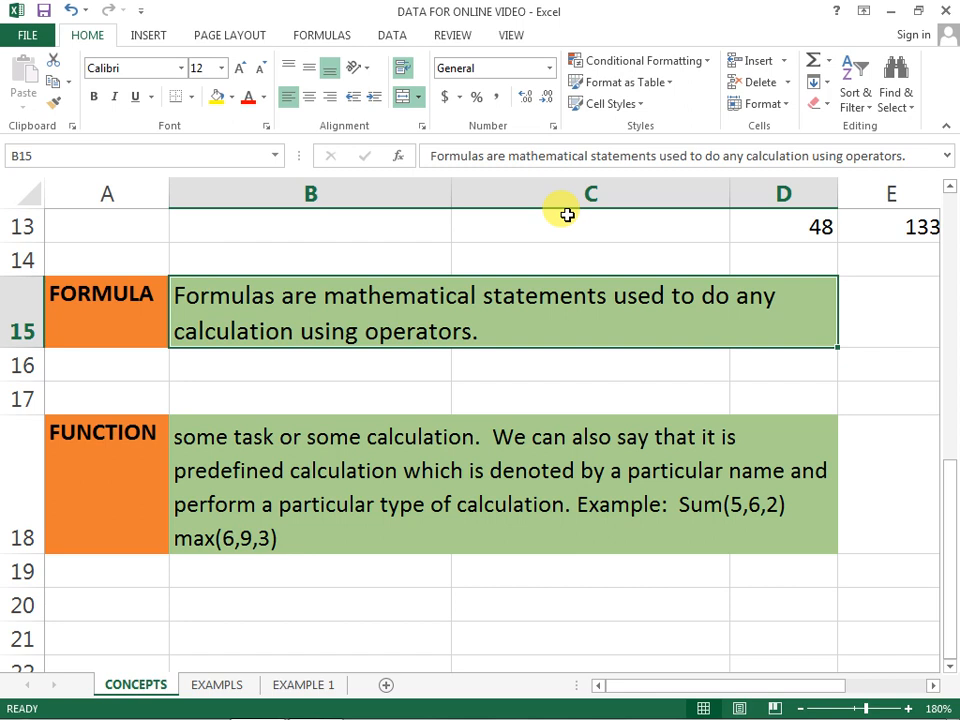
Step: Go to row 18 and review the FUNCTION label and its definition in B18
key(Down)
key(Down)
key(Down)
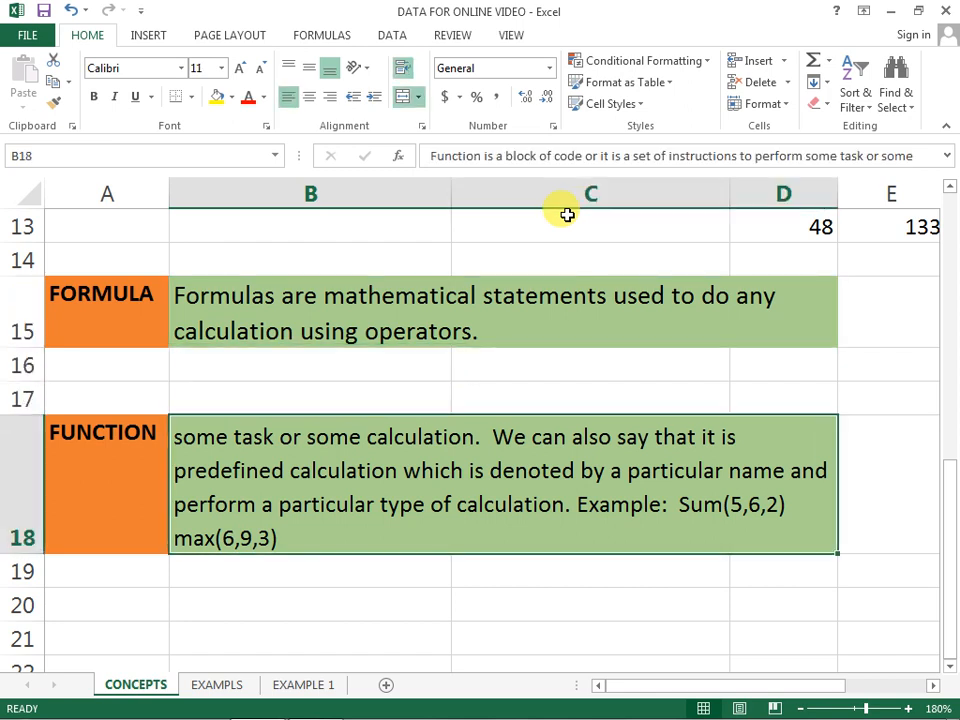
key(Left)
key(Right)
key(Right)
key(Left)
key(Left)
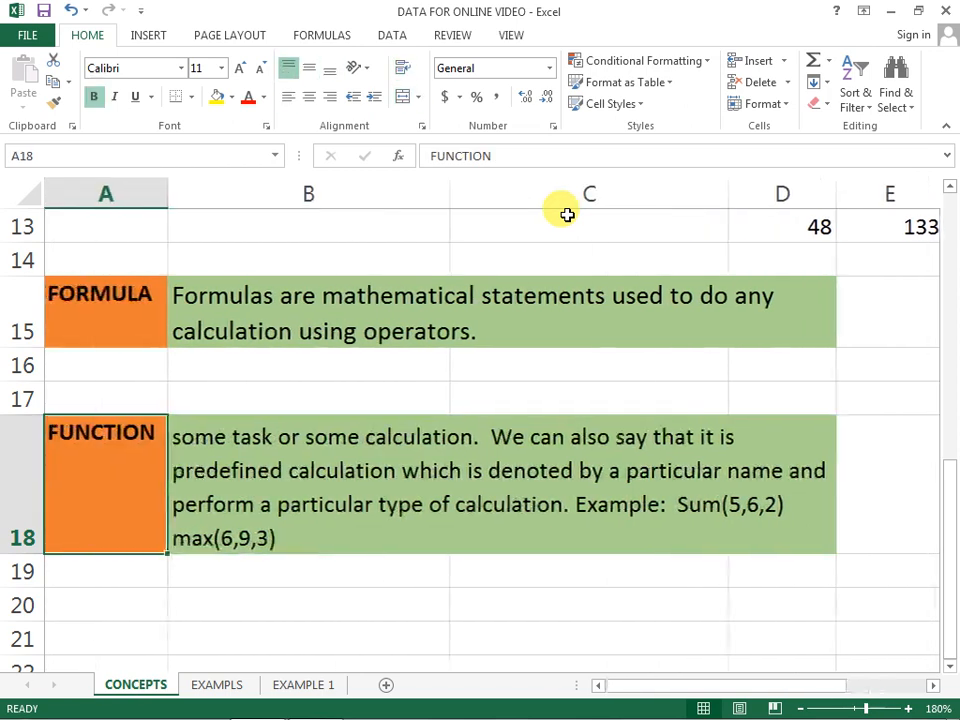
key(Right)
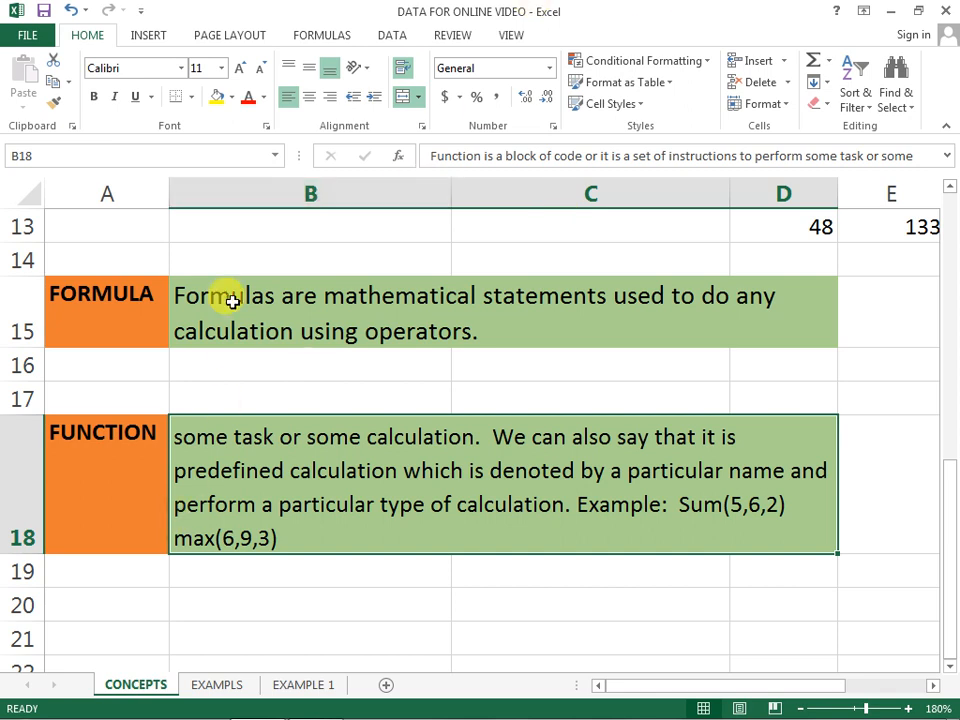
Step: Check the full text of the FUNCTION definition in B18, and make row 18 taller to fit all of it
double_click(184, 436)
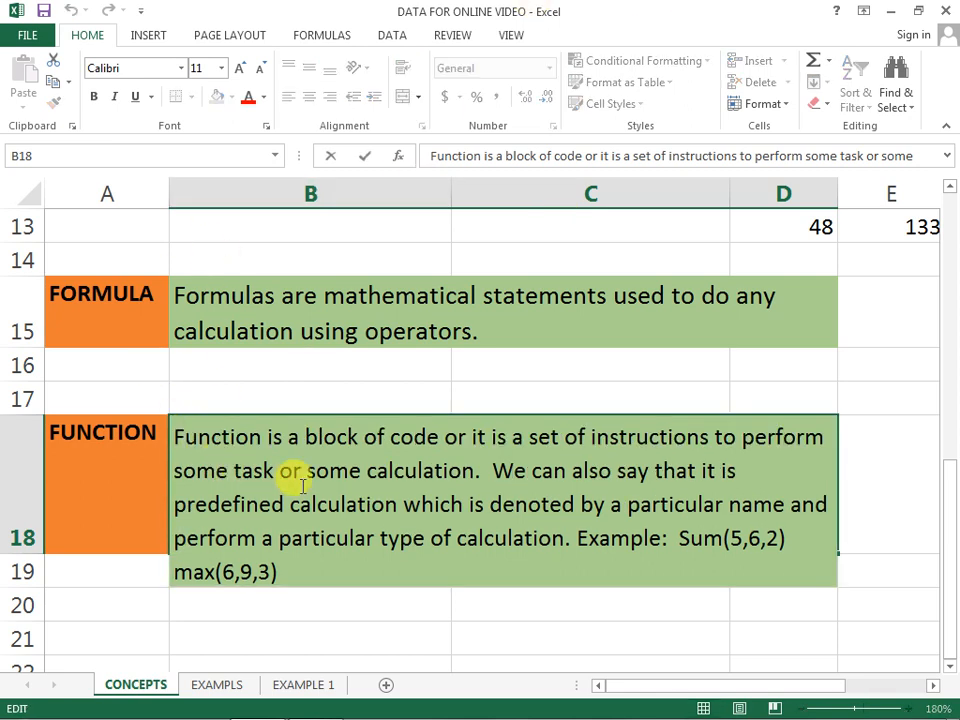
key(Return)
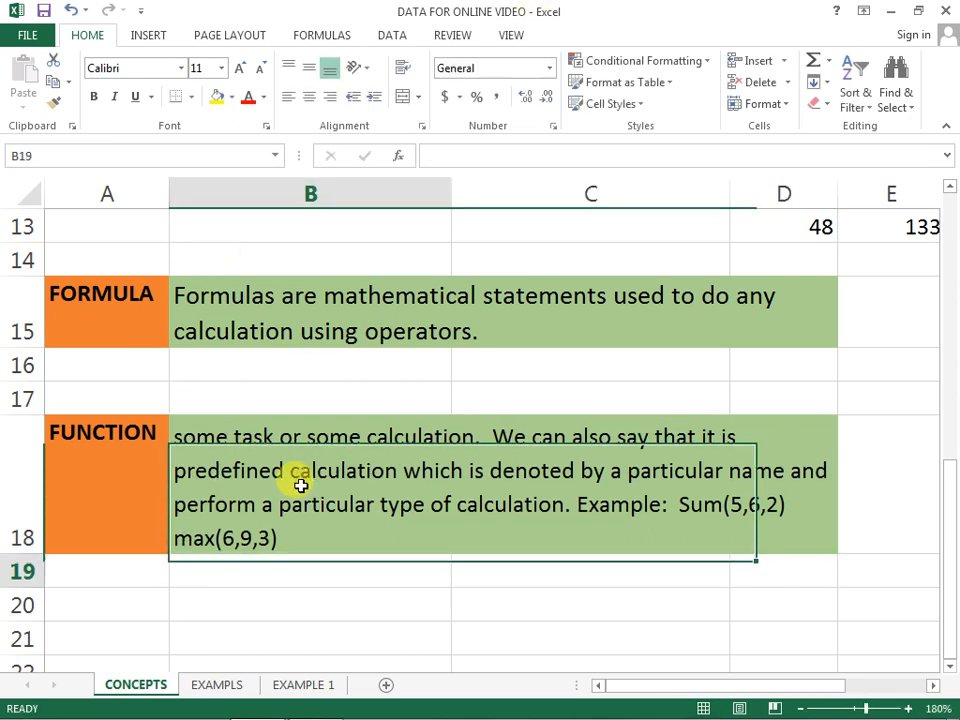
key(Up)
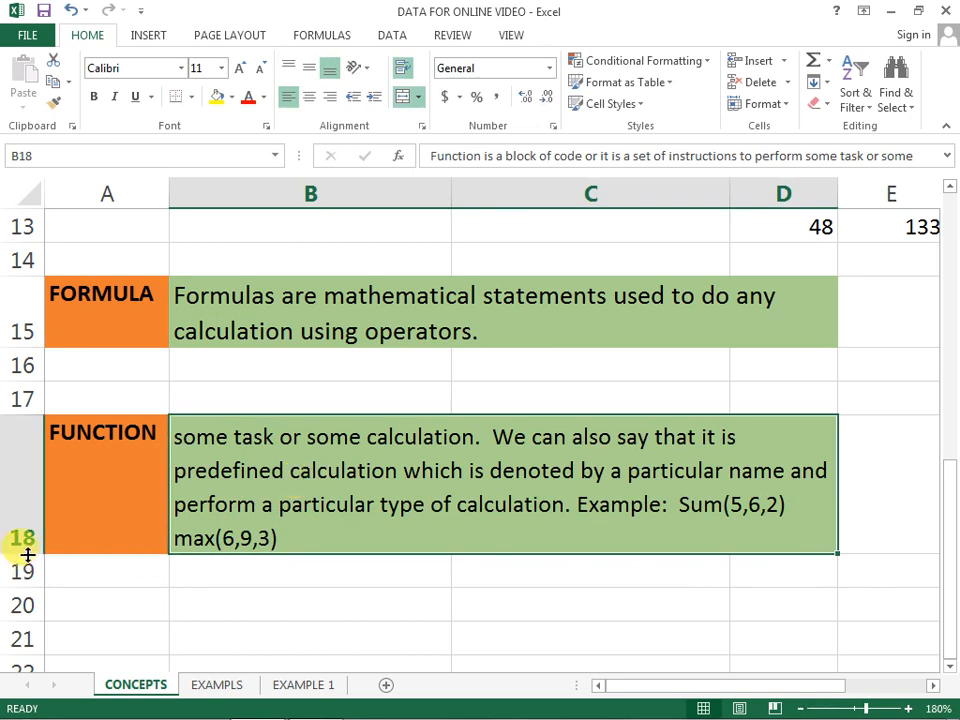
drag(29, 552, 21, 596)
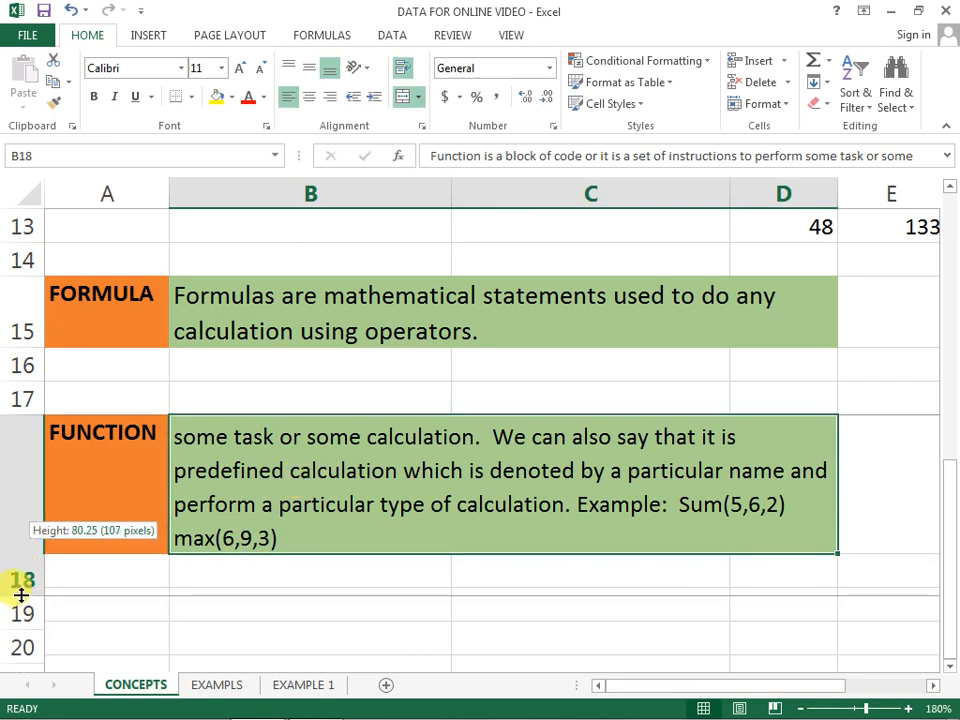
drag(21, 596, 18, 607)
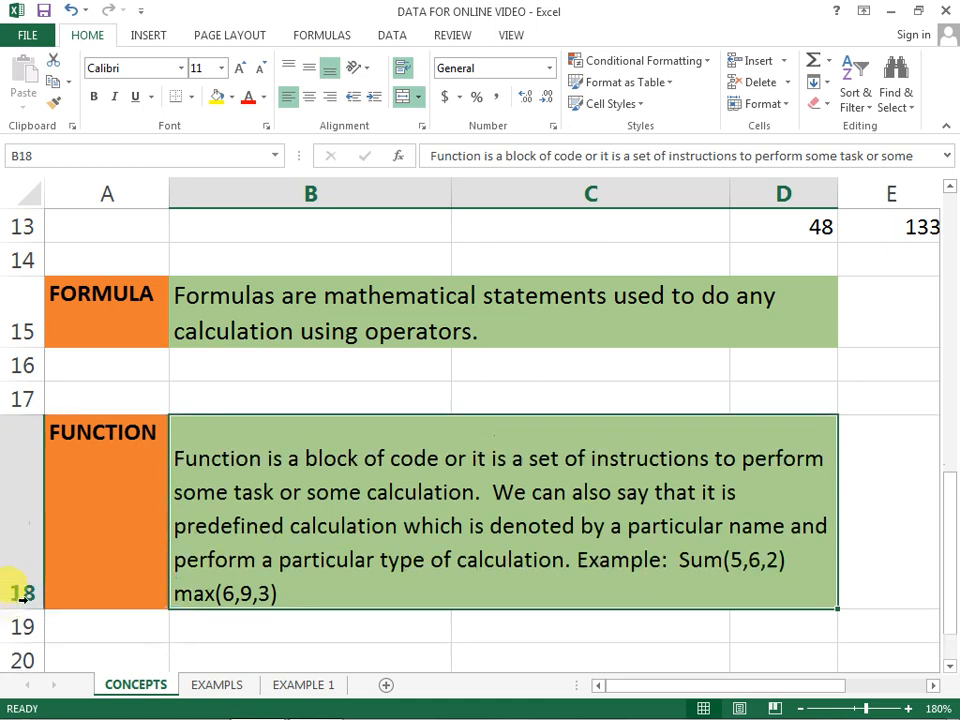
Step: Turn text wrapping off and back on for the FUNCTION definition, and reduce row 18's height to fit the text closely
click(401, 68)
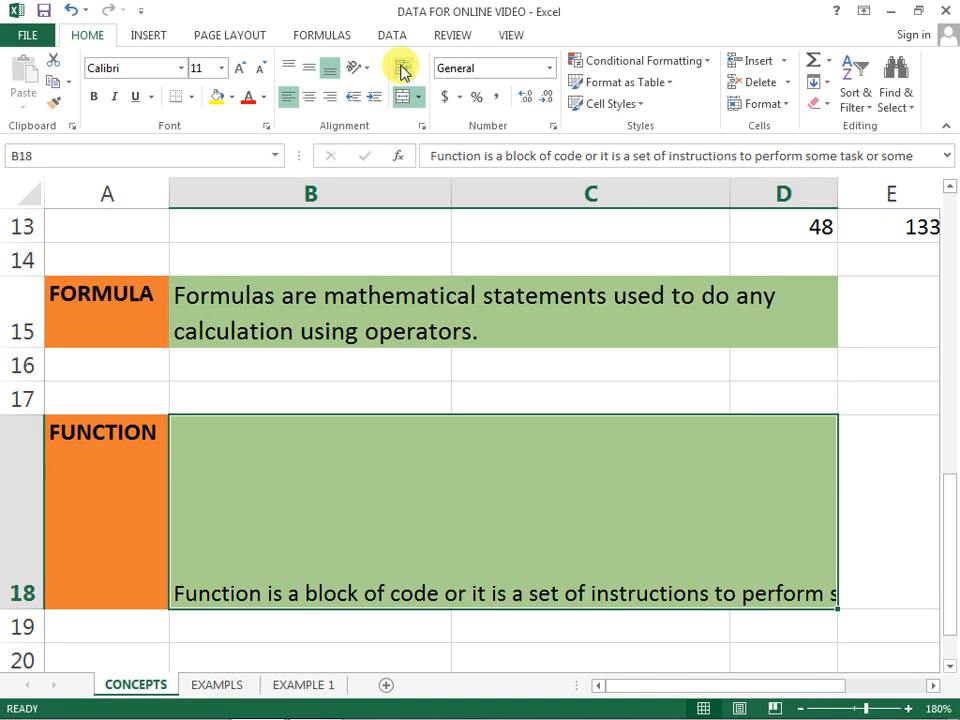
click(401, 68)
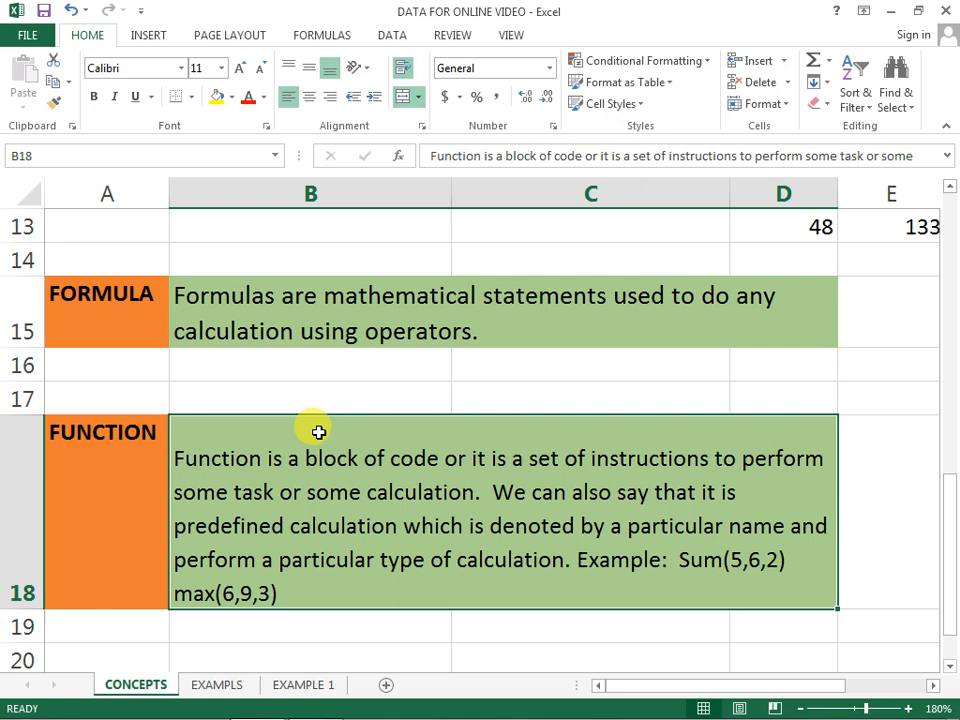
drag(33, 609, 37, 589)
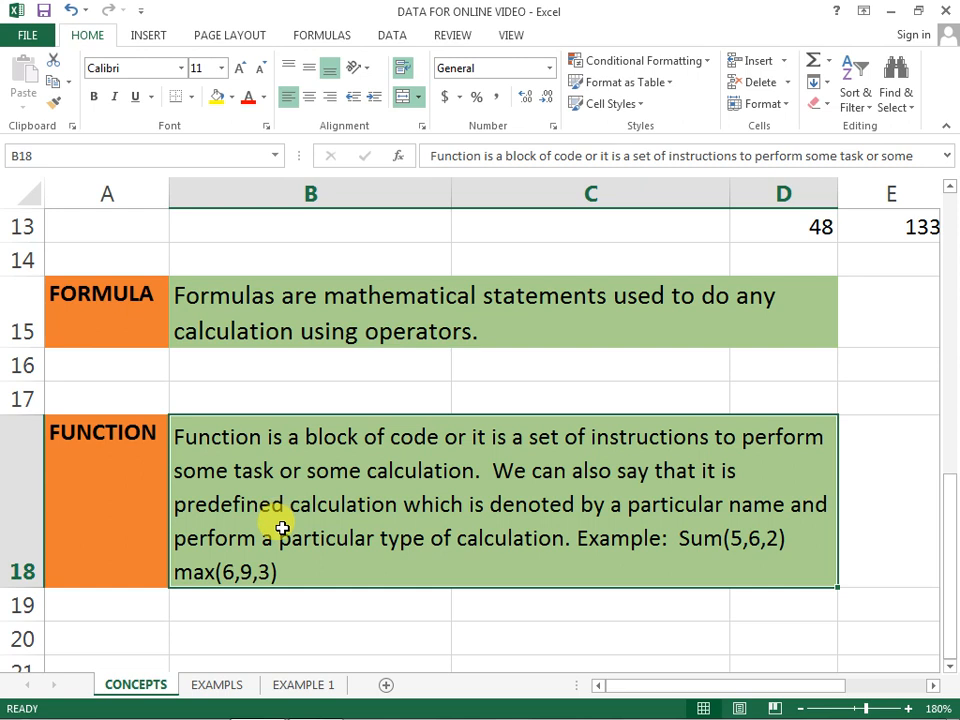
Step: Leave the FUNCTION definition and go to the TOTAL comparison table in rows 21 to 28 of the EXAMPLS worksheet
click(351, 611)
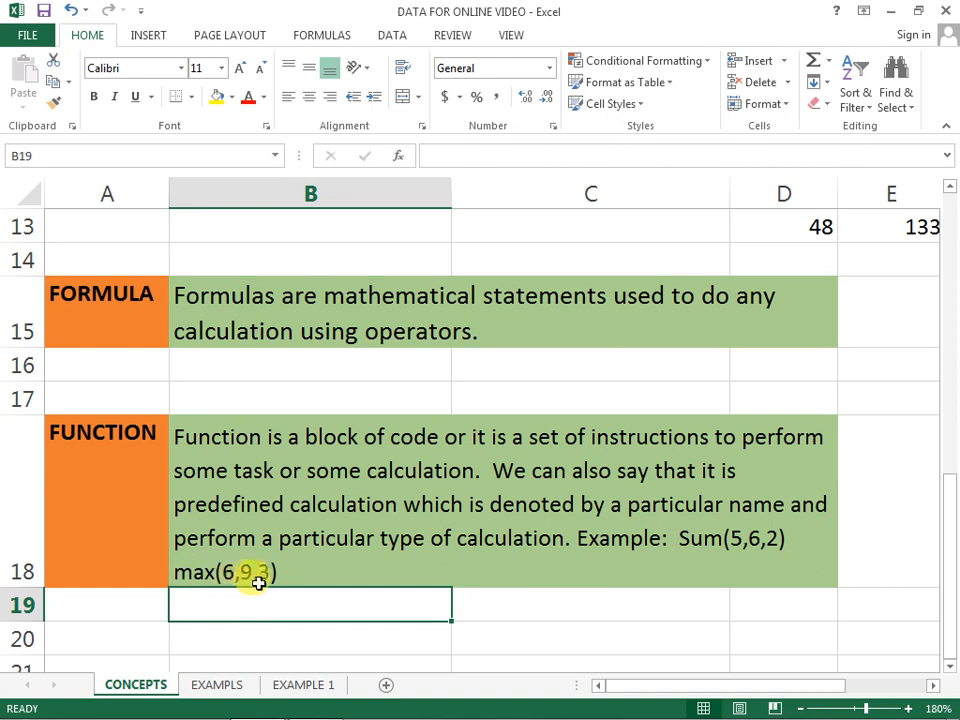
scroll(343, 572, down, 2)
scroll(303, 523, up, 3)
scroll(285, 527, down, 1)
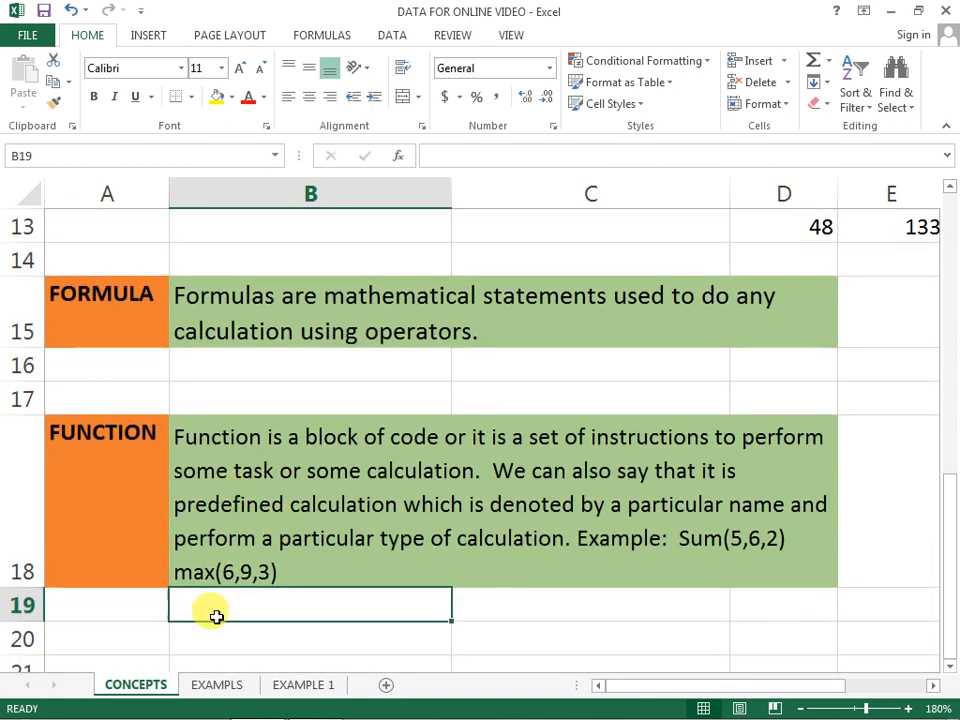
click(216, 685)
scroll(305, 540, up, 1)
scroll(311, 531, down, 5)
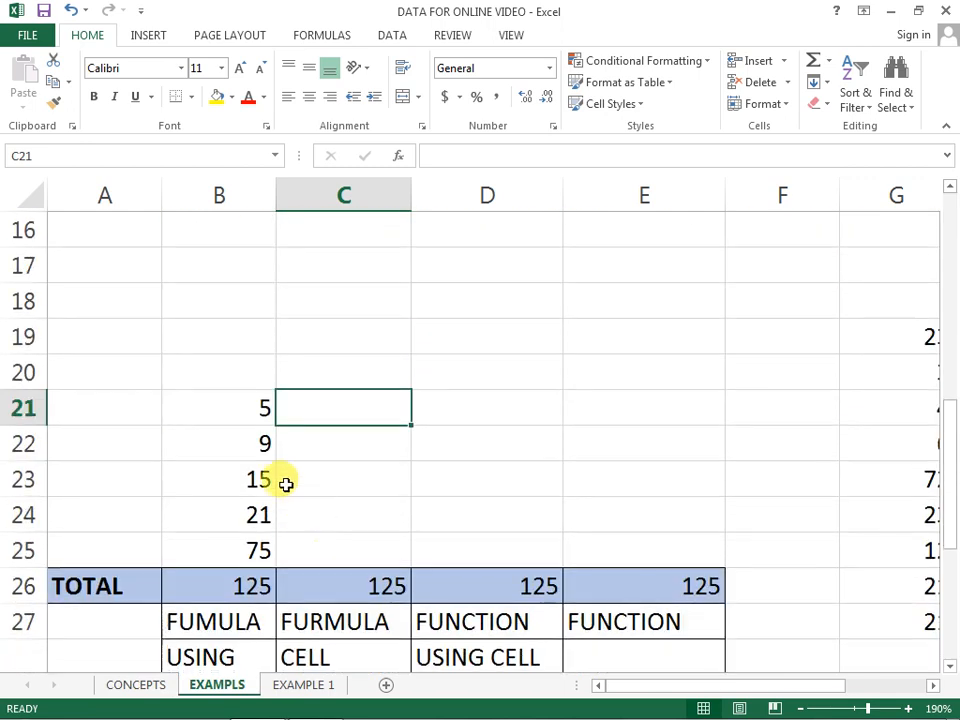
scroll(286, 484, down, 1)
Step: Go through the numbers in B21 to B25 and examine the constant-based formula in the TOTAL cell B26
click(242, 300)
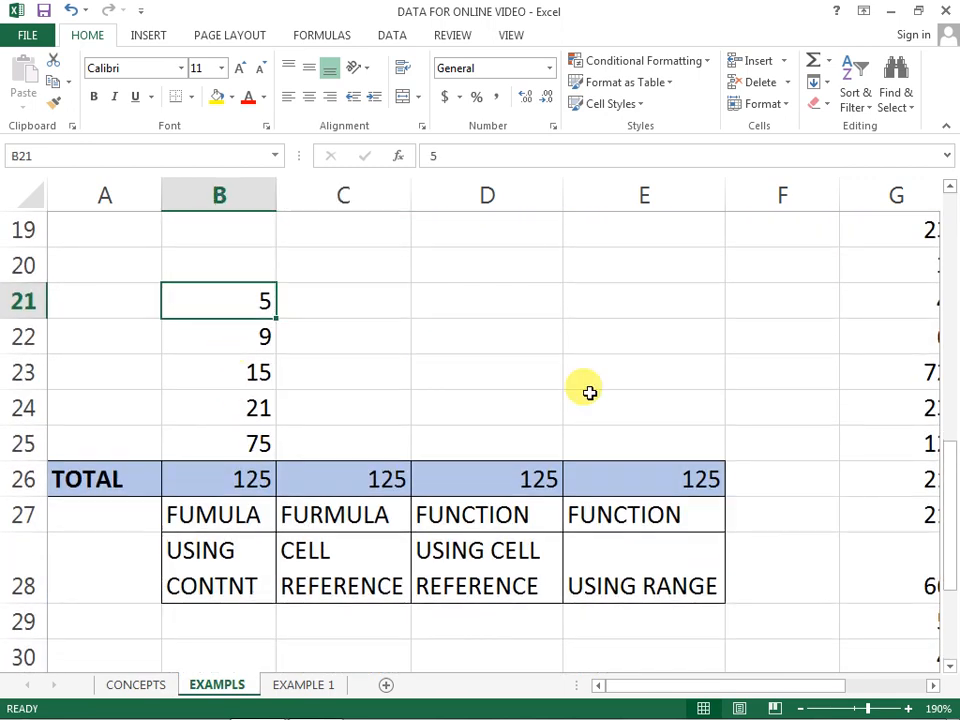
key(Down)
key(Down)
key(Down)
key(Down)
key(Down)
key(Up)
key(Down)
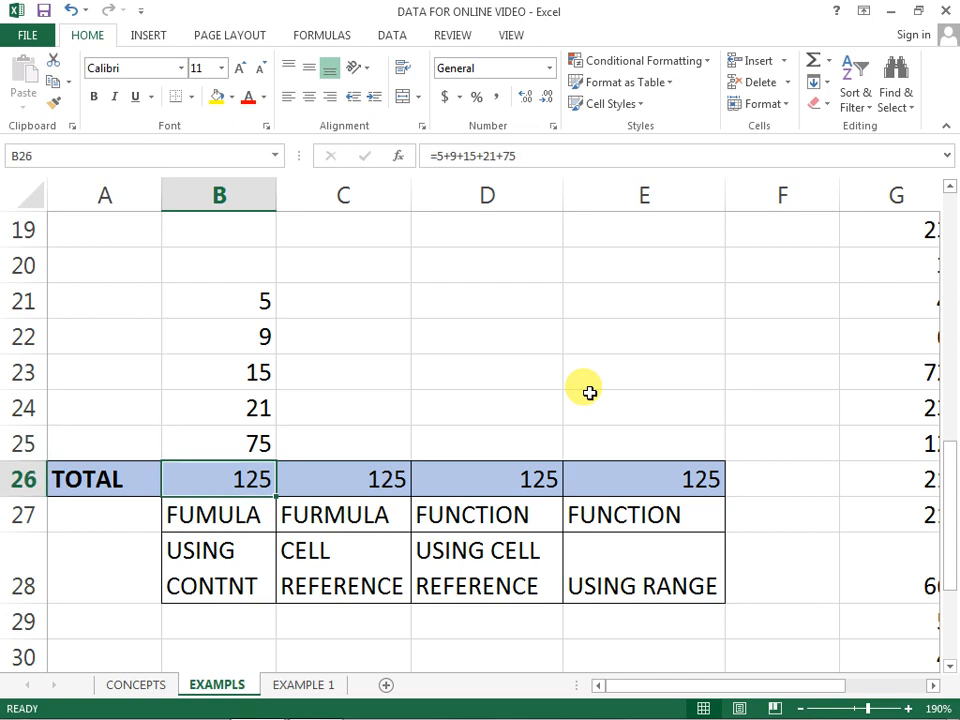
key(F2)
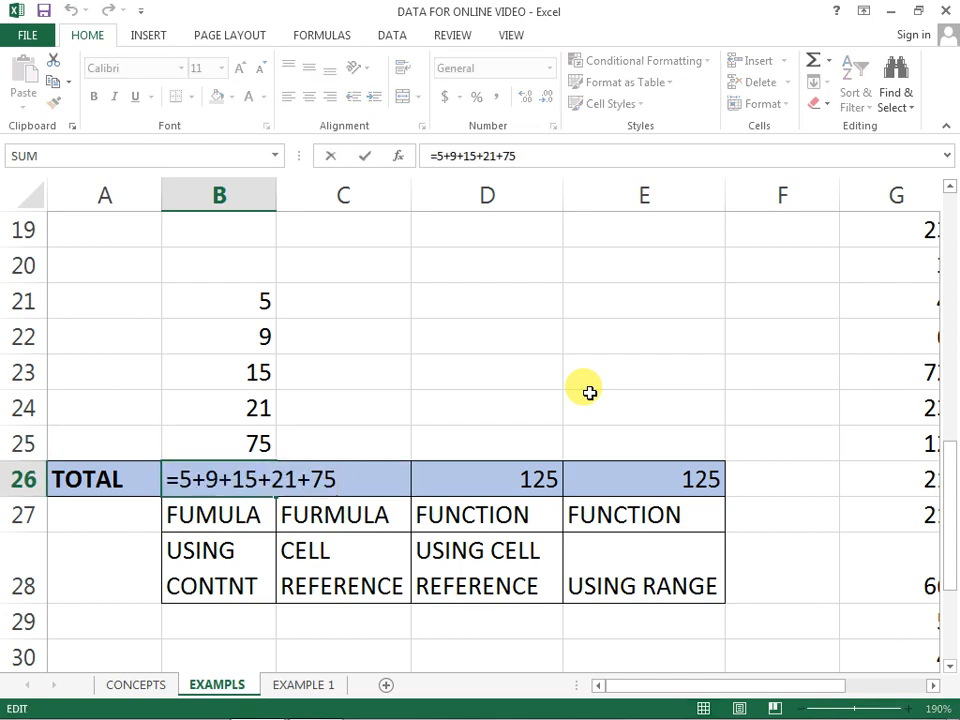
key(Return)
key(Down)
key(Up)
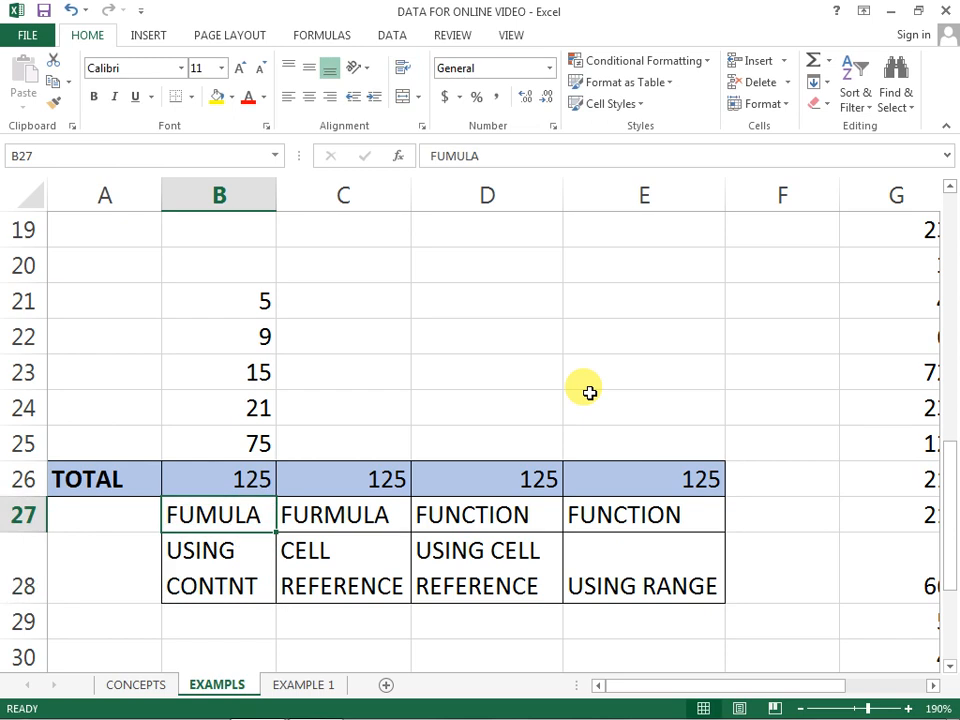
Step: Examine the cell-reference formula in C26 and the labels below it, and return to the TOTAL cell B26
key(Down)
key(Up)
key(Right)
key(Up)
key(F2)
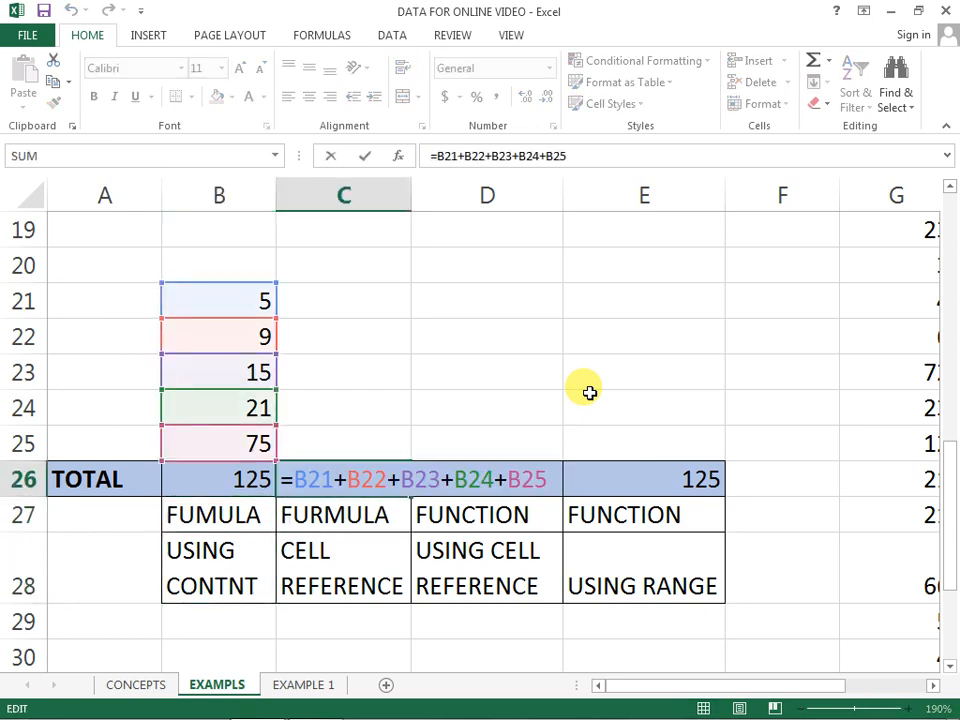
key(Return)
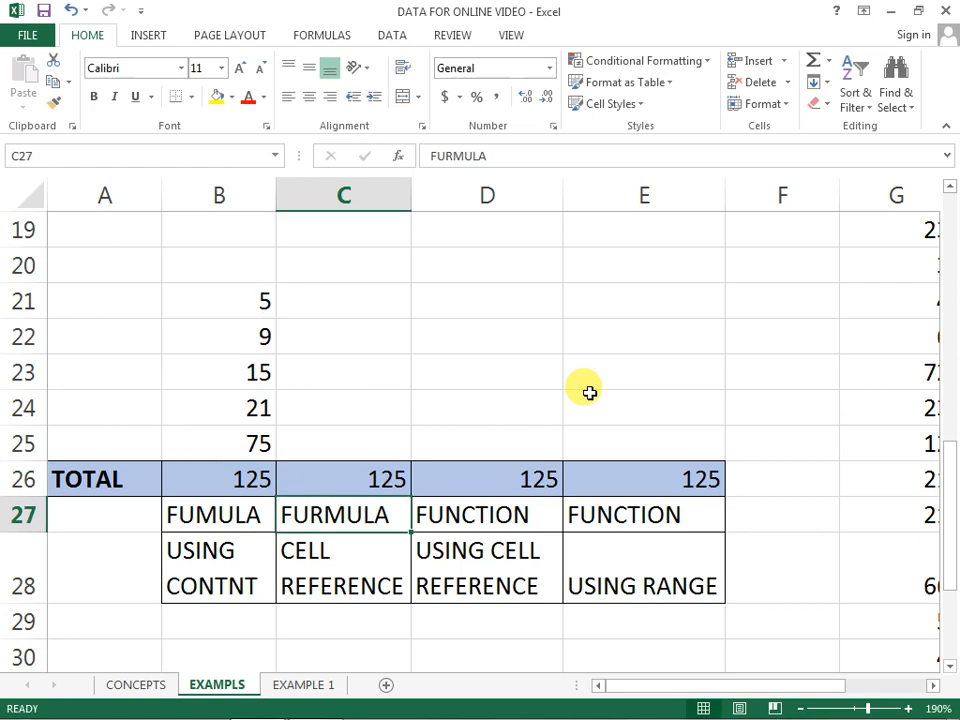
key(Down)
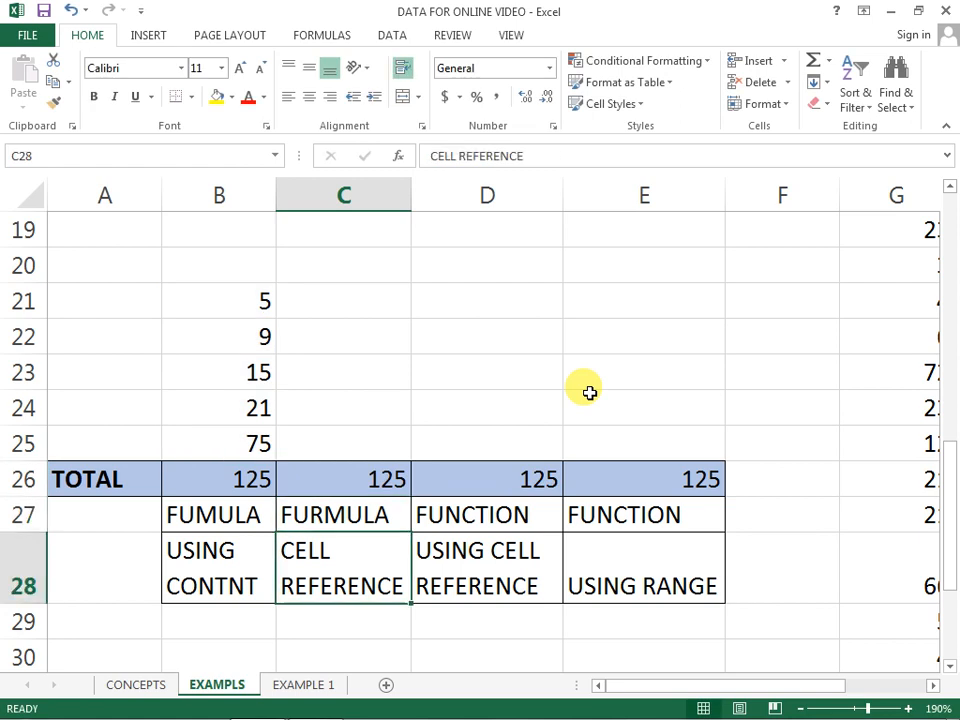
key(Up)
key(Left)
key(Up)
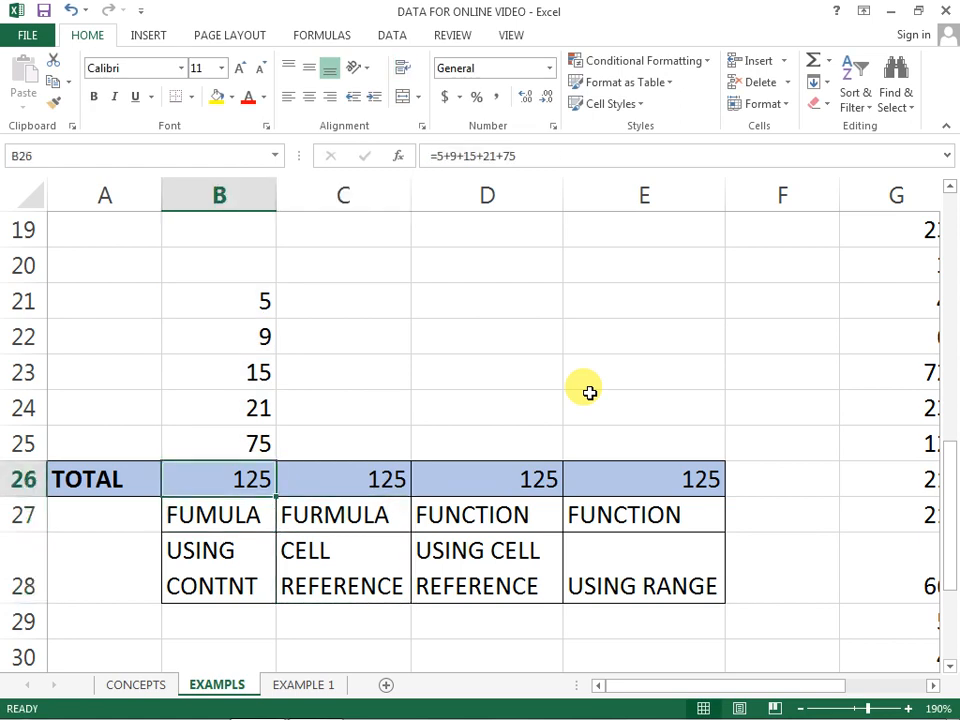
Step: Correct the misspelled label in B28 to read USING CONTENT
key(Down)
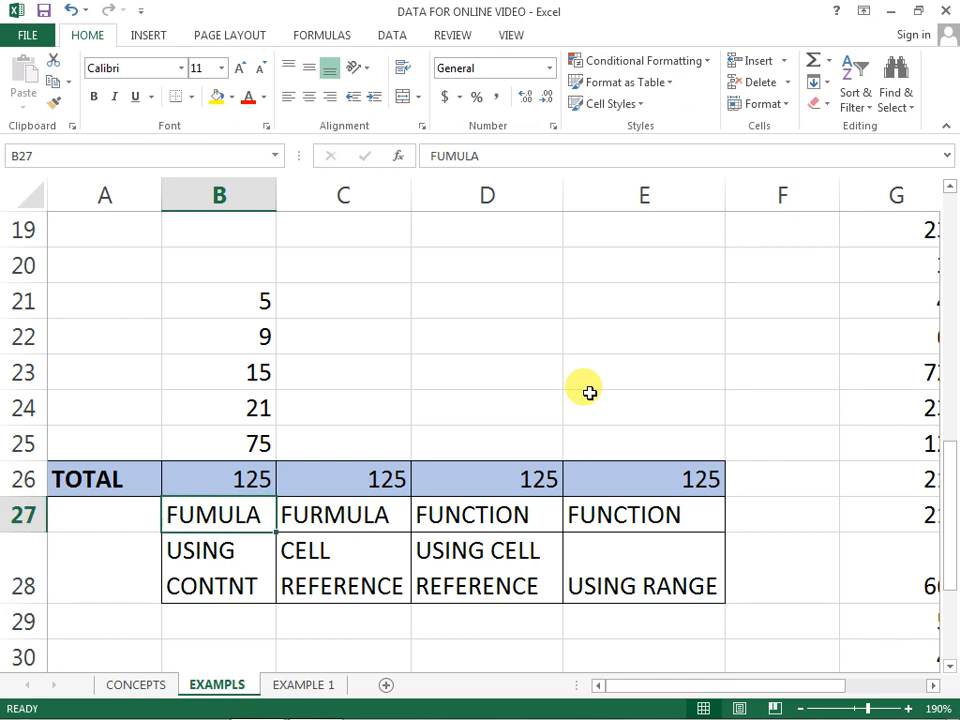
key(Down)
key(Down)
key(Up)
key(F2)
key(Left)
key(Left)
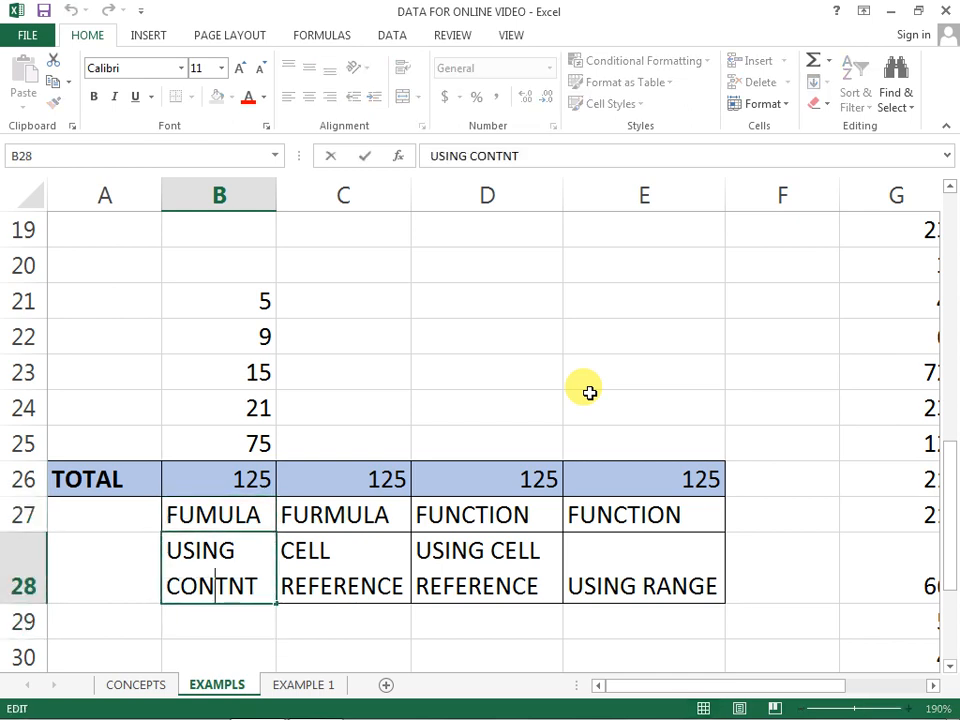
text(e)
key(BackSpace)
text(E)
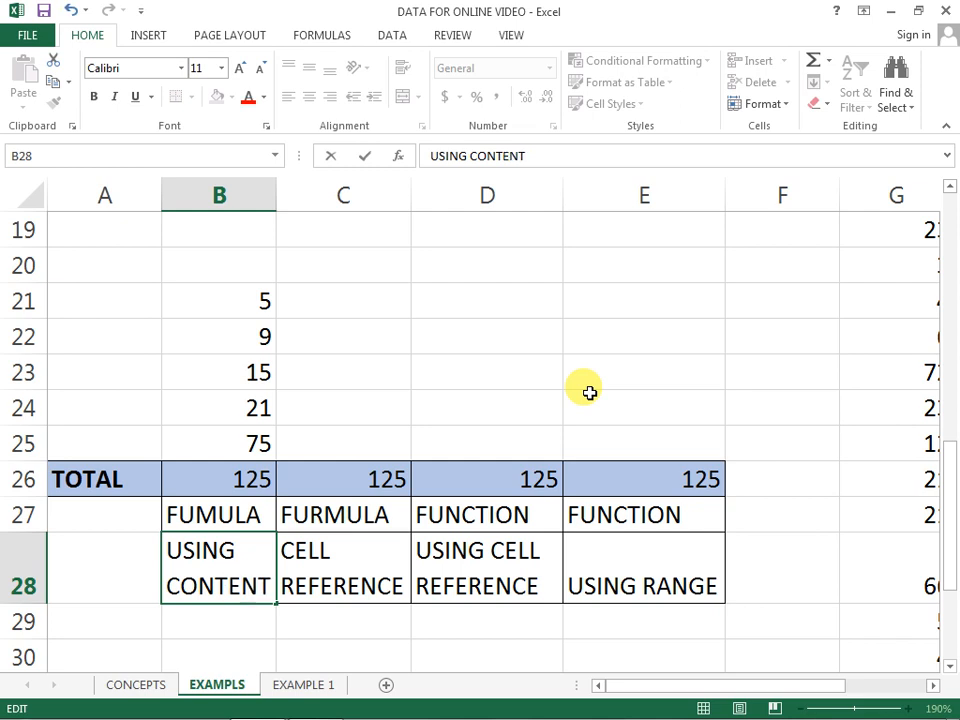
key(Return)
Step: Open the SUM formula in D26 and highlight its individual cell-reference arguments B21 to B25
key(Up)
key(Right)
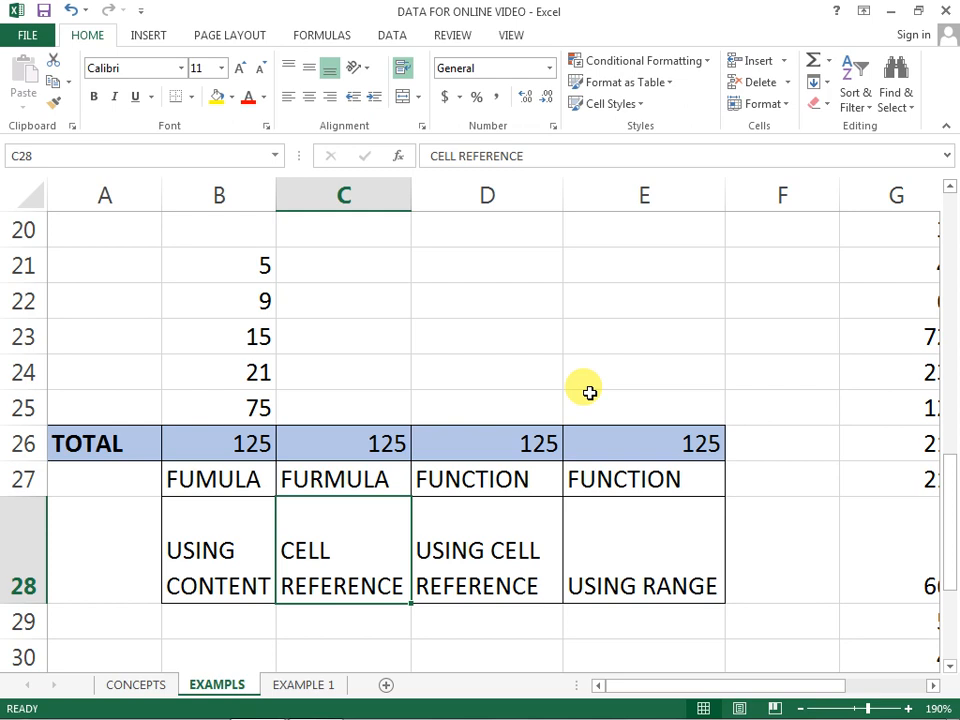
key(Up)
key(Up)
key(Right)
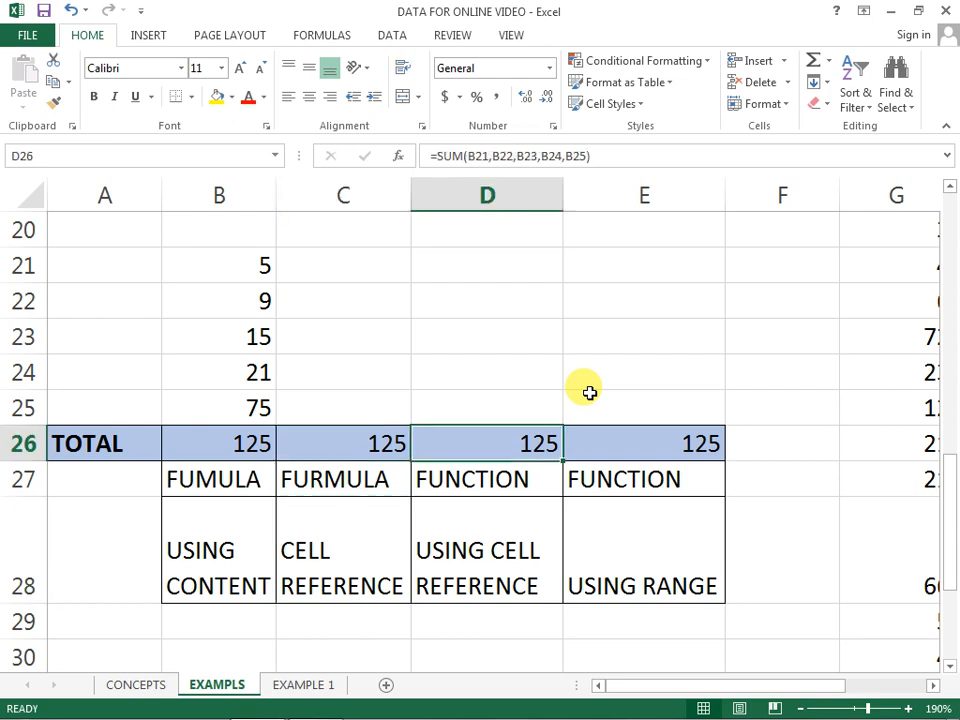
key(F2)
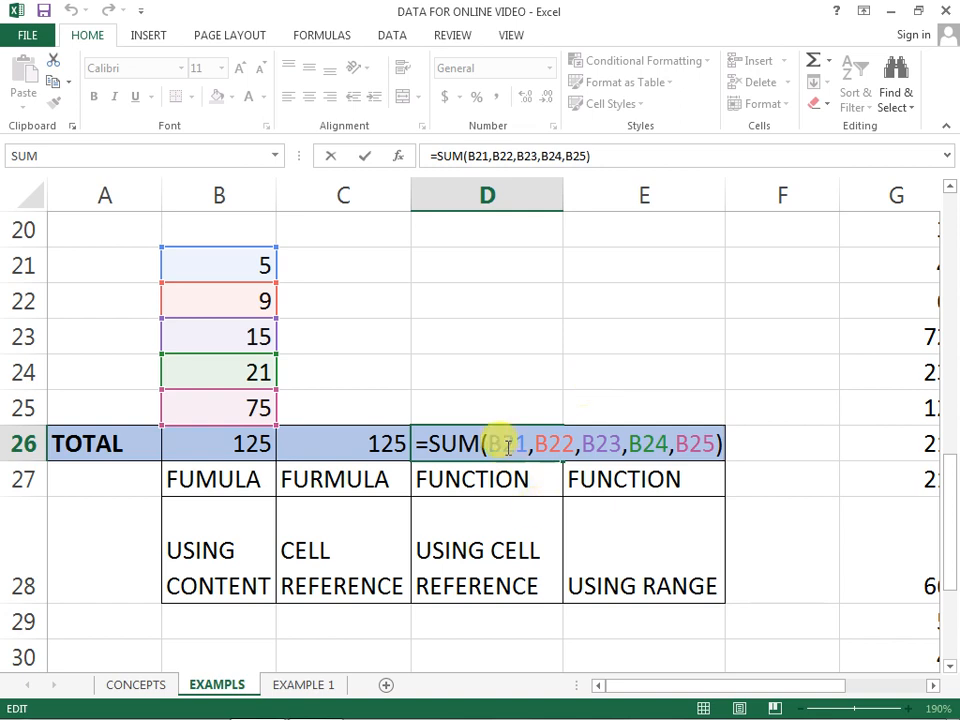
drag(489, 444, 720, 447)
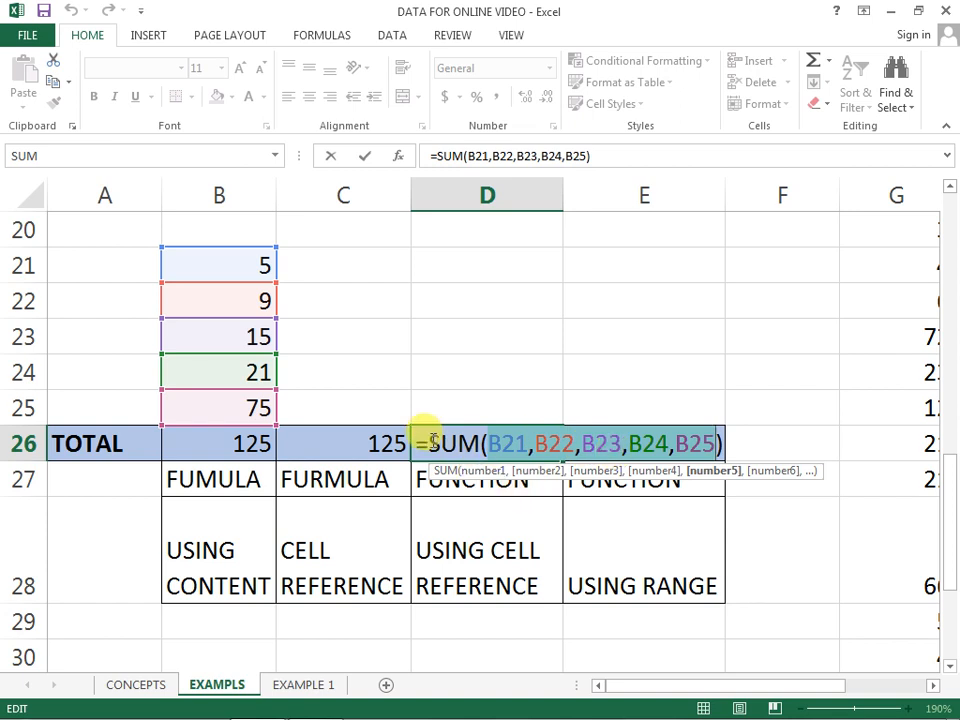
click(703, 443)
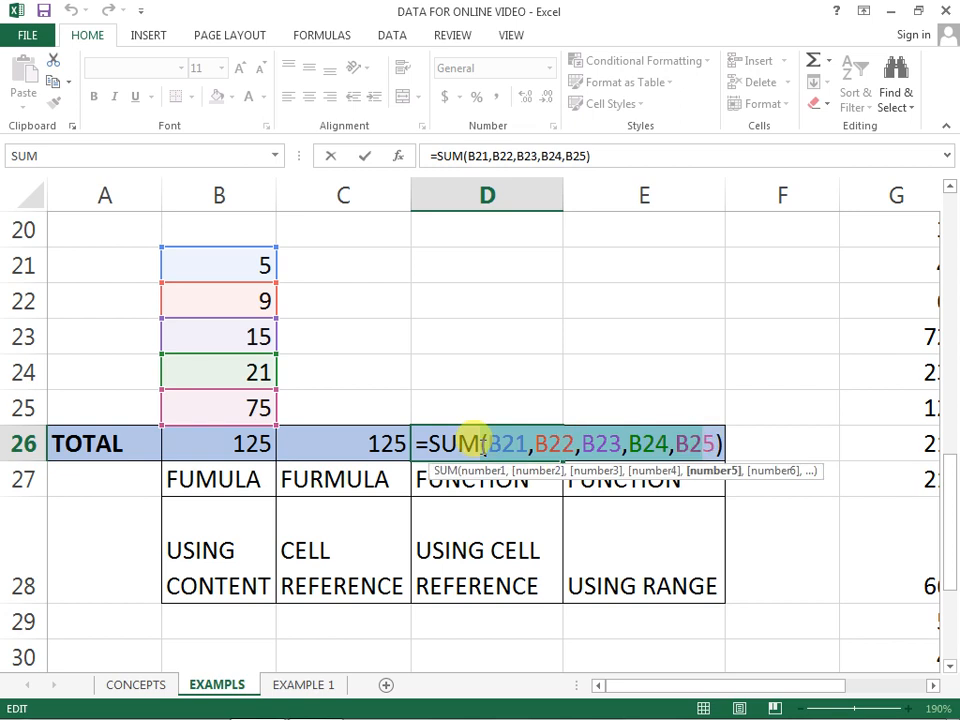
Step: Highlight the SUM function name and its arguments in D26's formula, and exit without editing it
drag(429, 441, 481, 441)
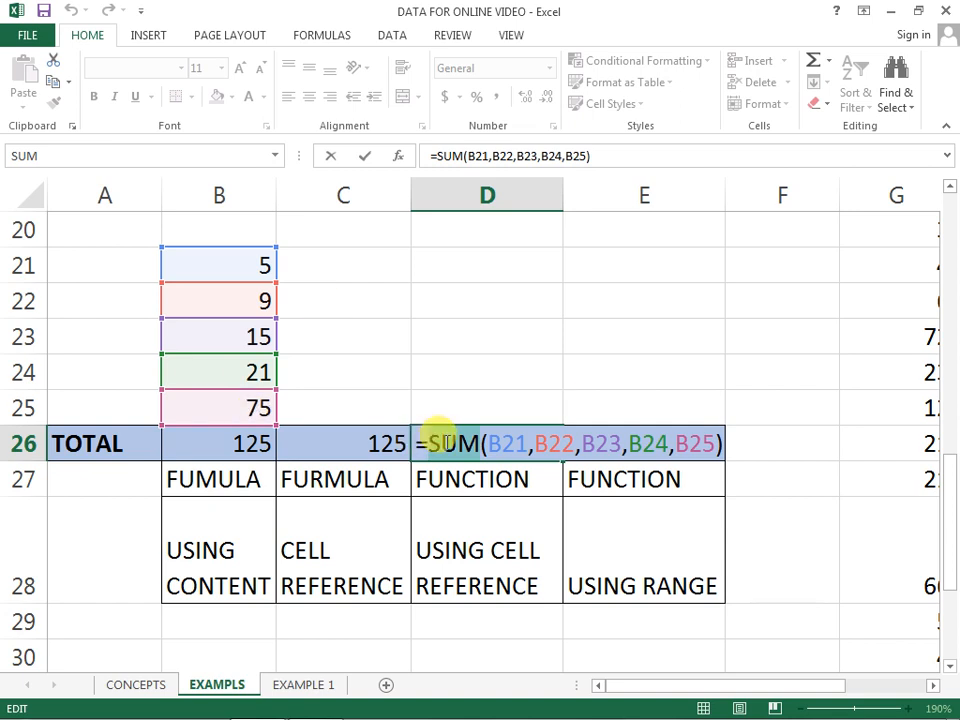
click(497, 444)
drag(489, 446, 714, 450)
click(713, 445)
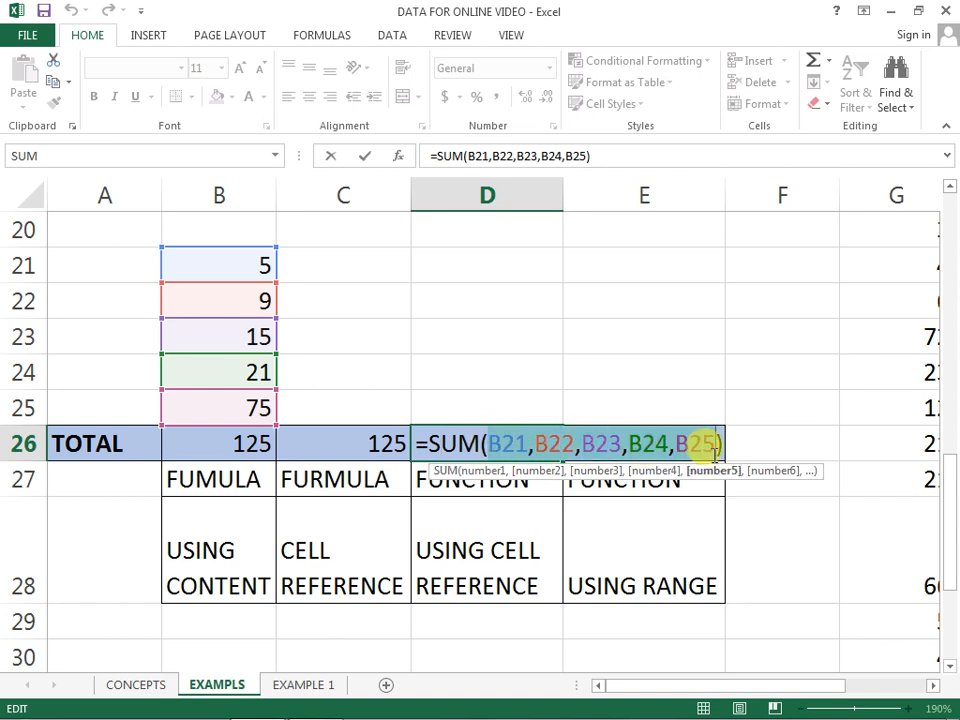
click(508, 443)
drag(489, 444, 707, 441)
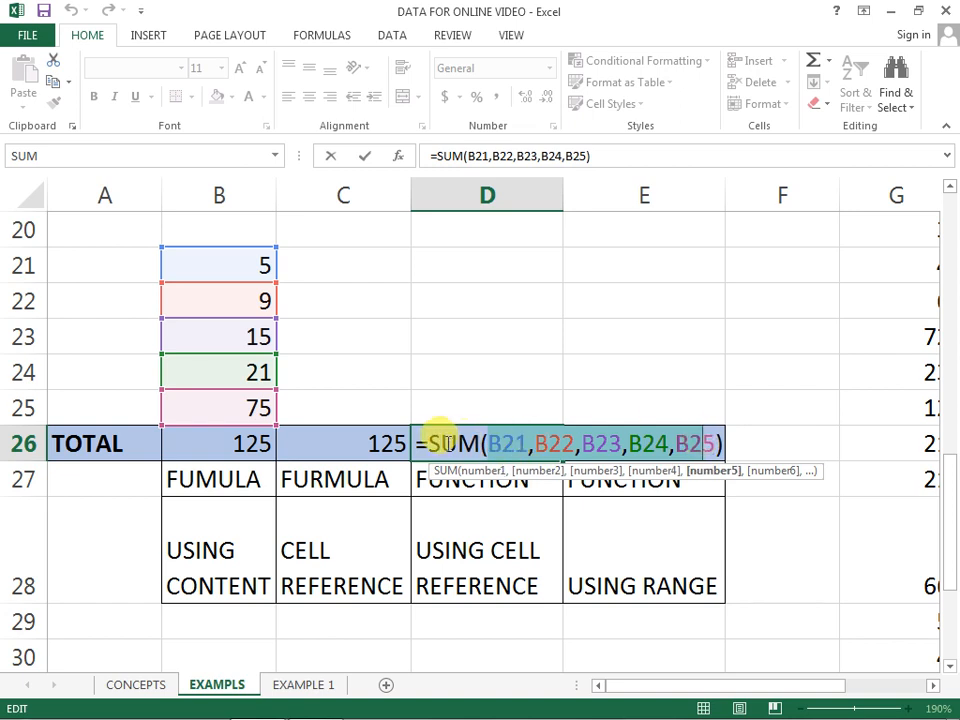
key(Escape)
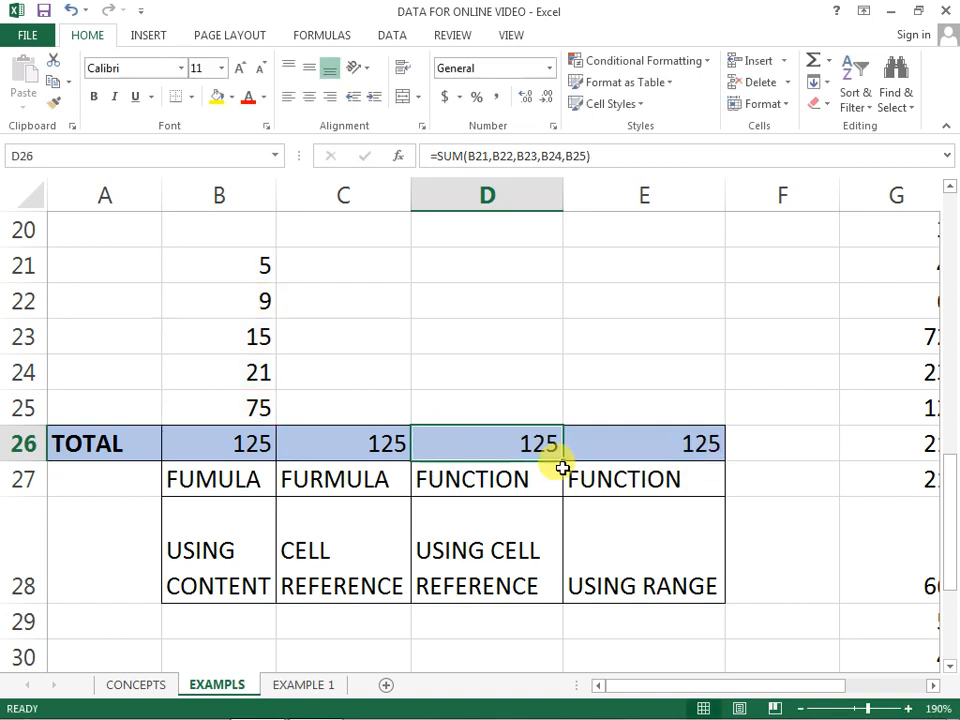
Step: Compare the range-based SUM formula in E26 with the comma-separated SUM formula in D26
double_click(674, 441)
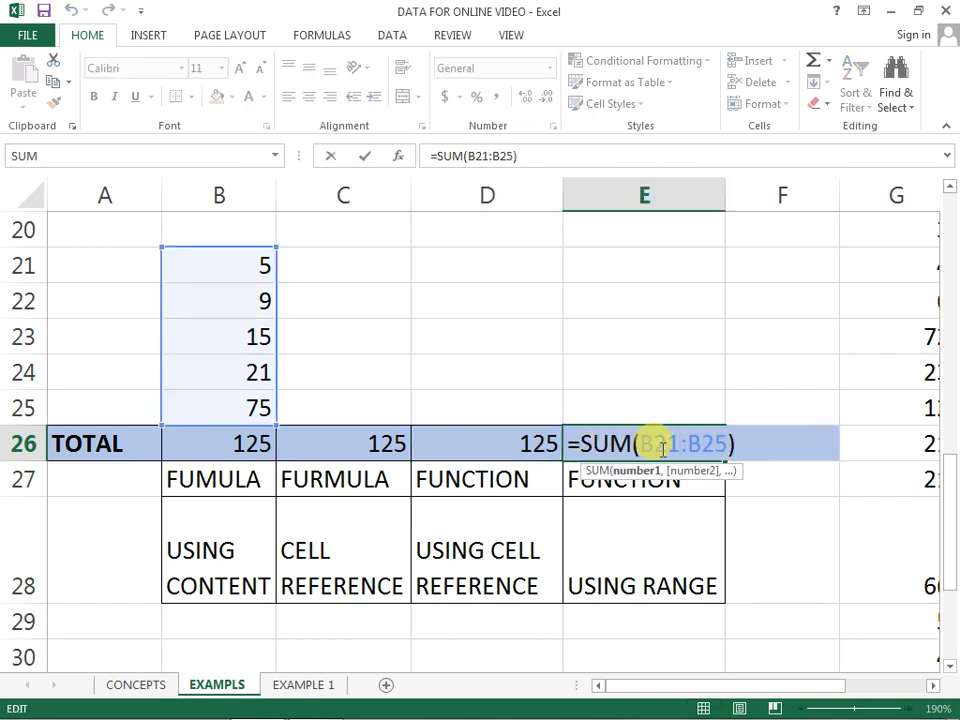
click(519, 443)
double_click(519, 443)
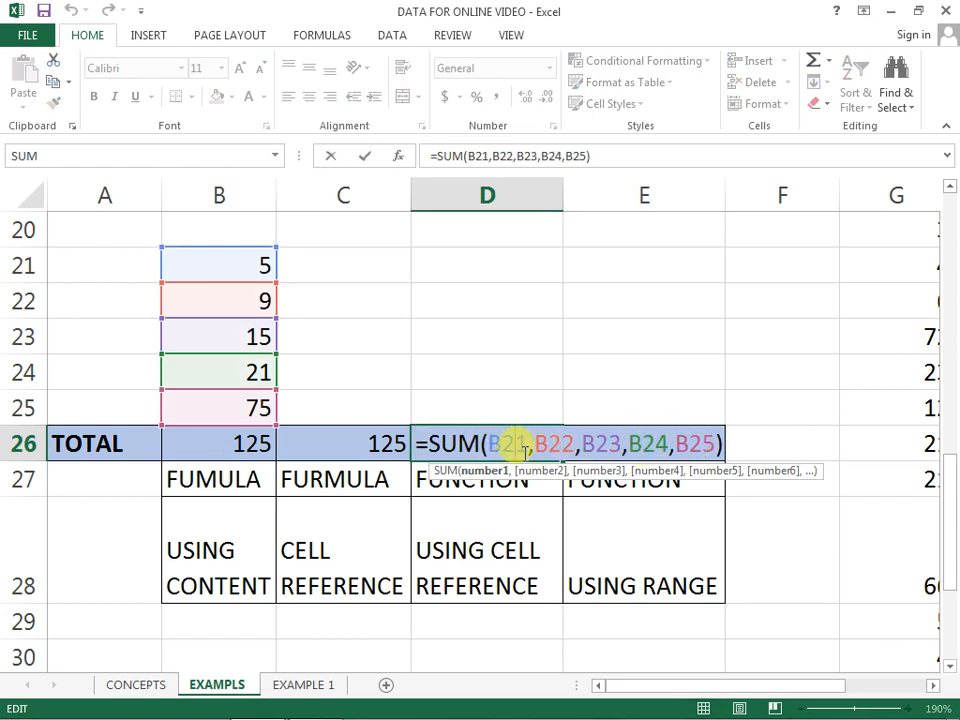
key(ctrl+Return)
double_click(678, 447)
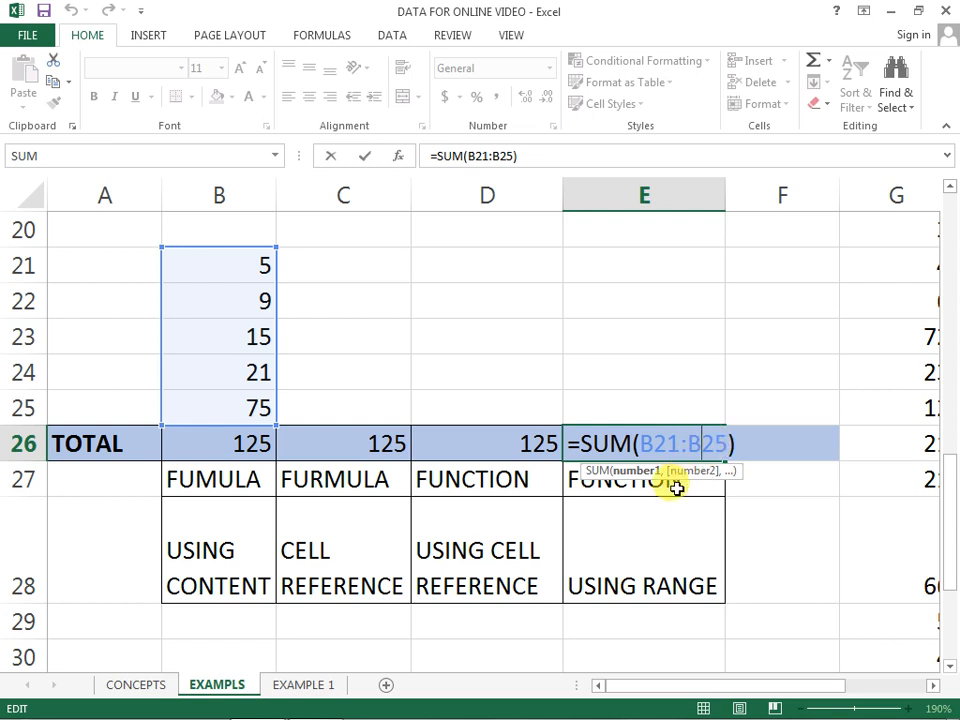
key(Return)
key(Up)
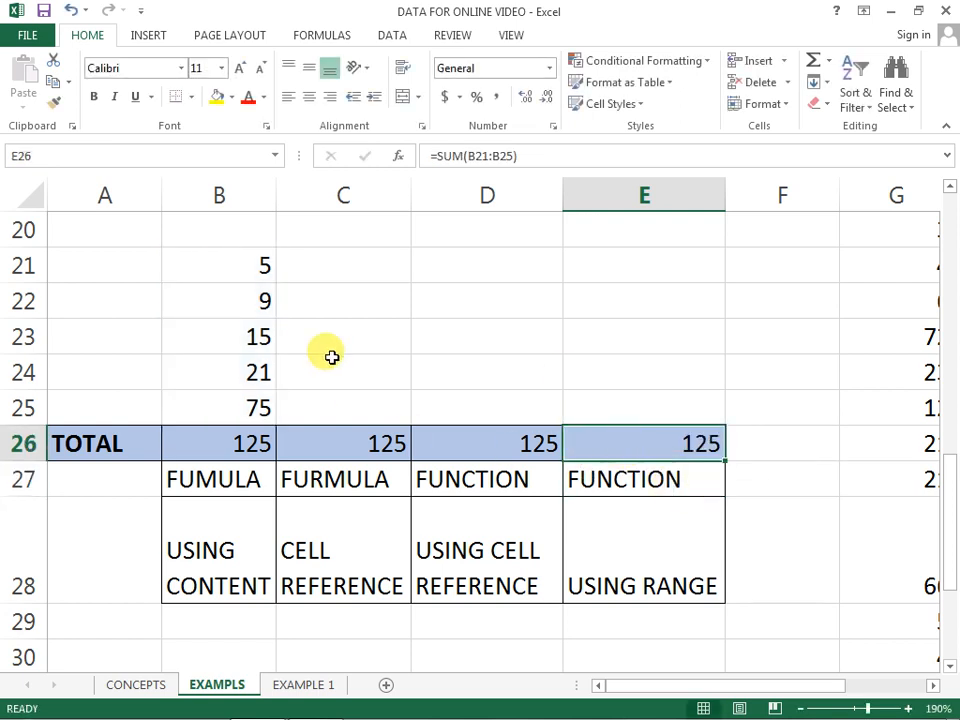
Step: Change the second number in the list, cell B22, to 100
click(249, 301)
key(BackSpace)
text(100)
key(Return)
Step: Compare the constant-based formula in B26 with the cell-reference formula in C26
click(245, 448)
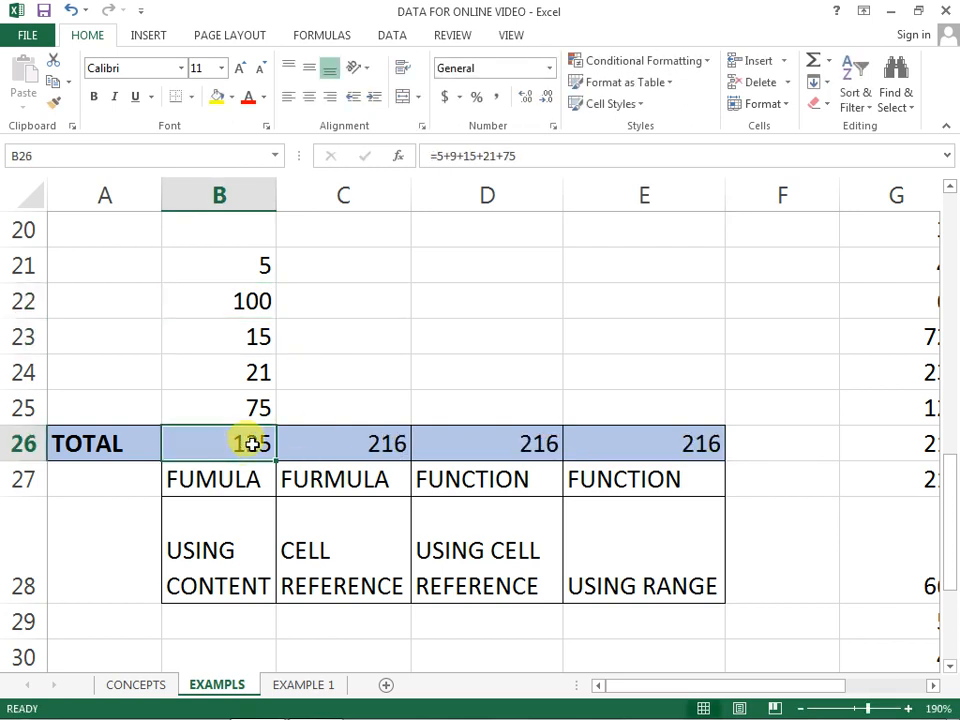
double_click(252, 444)
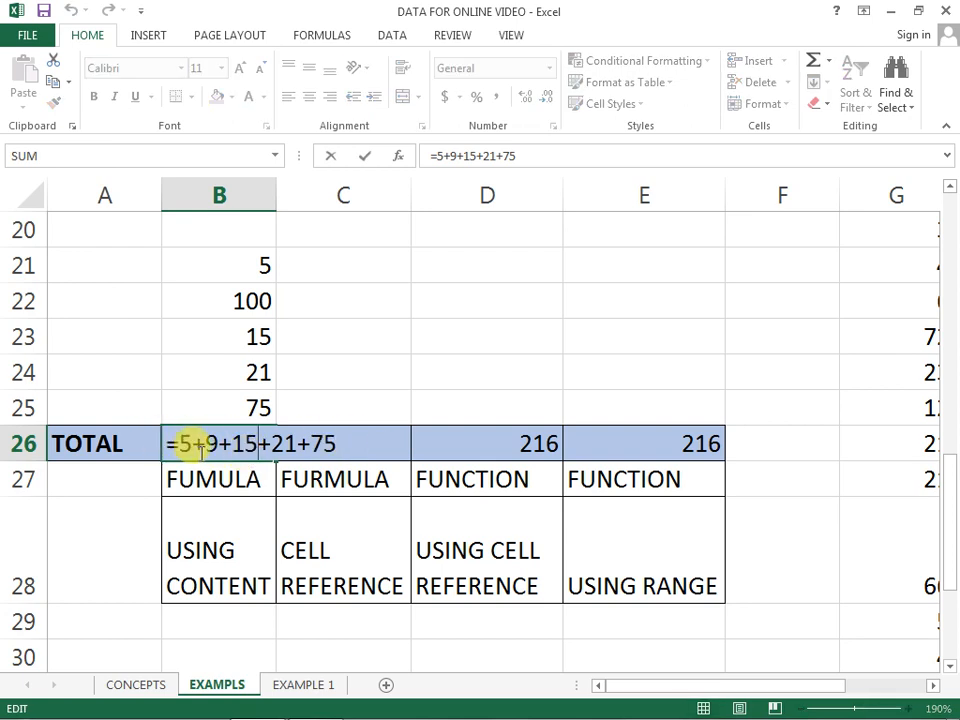
click(351, 442)
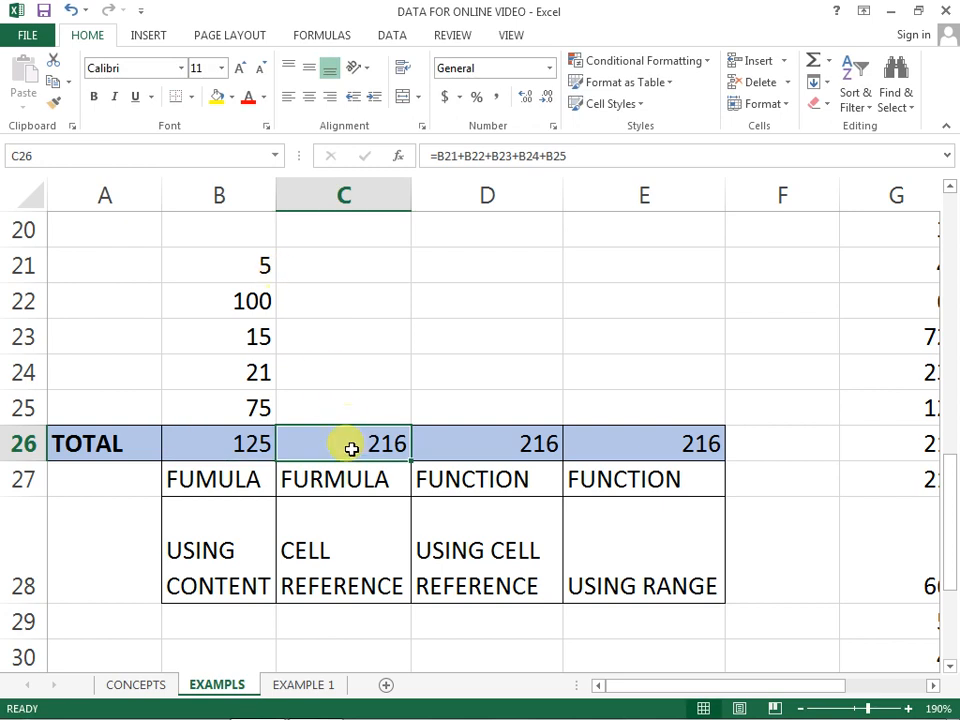
double_click(351, 446)
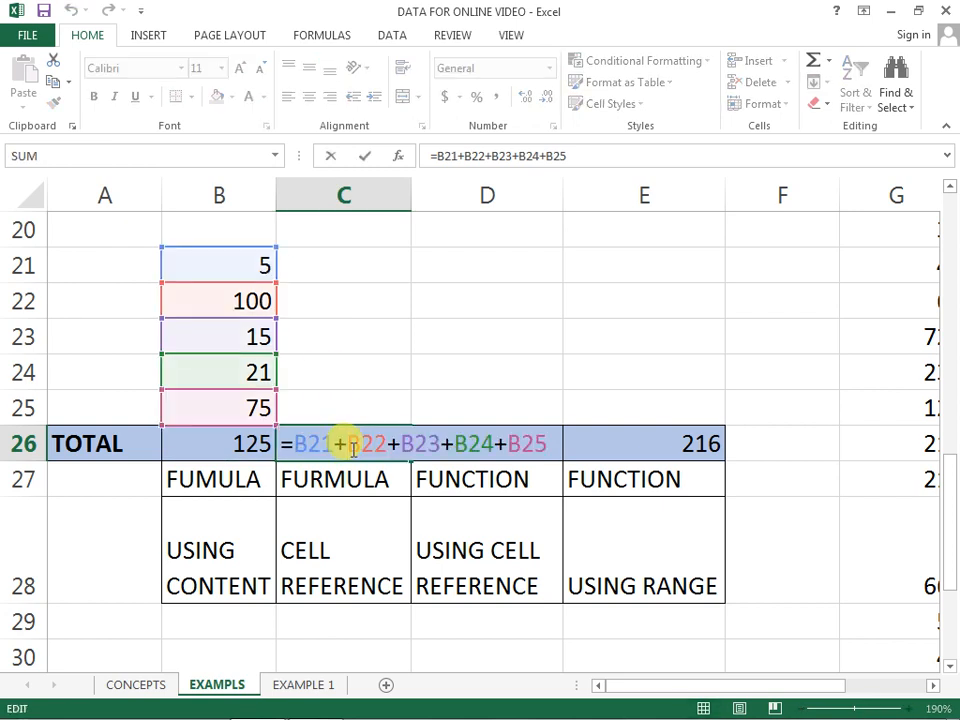
key(ctrl+Return)
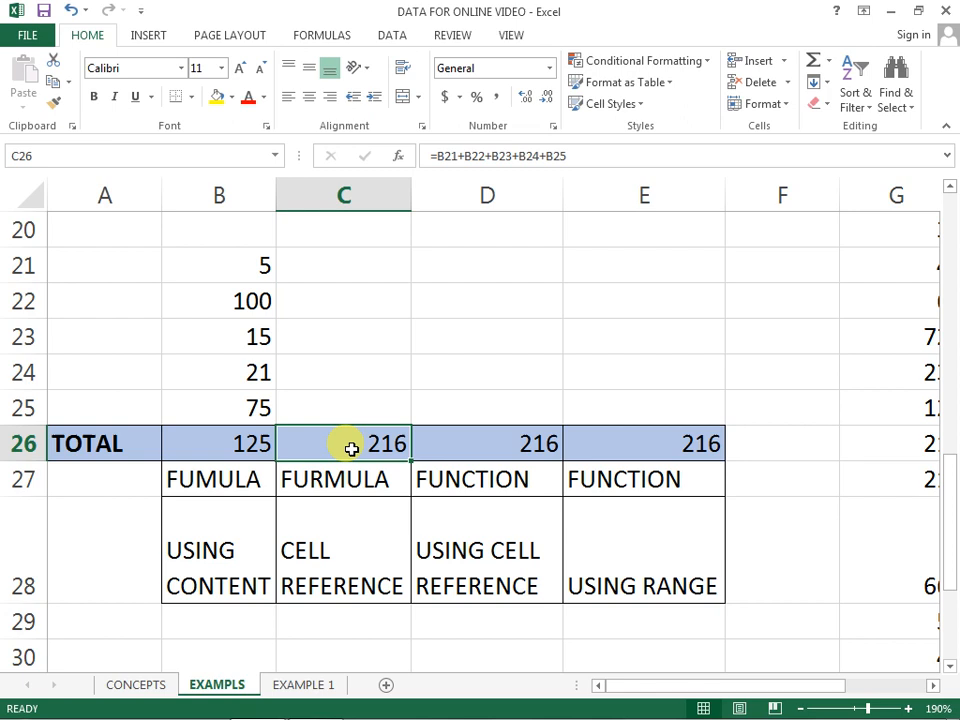
Step: Review the USING RANGE label in E28 and the SUM formula in E26
scroll(484, 521, down, 2)
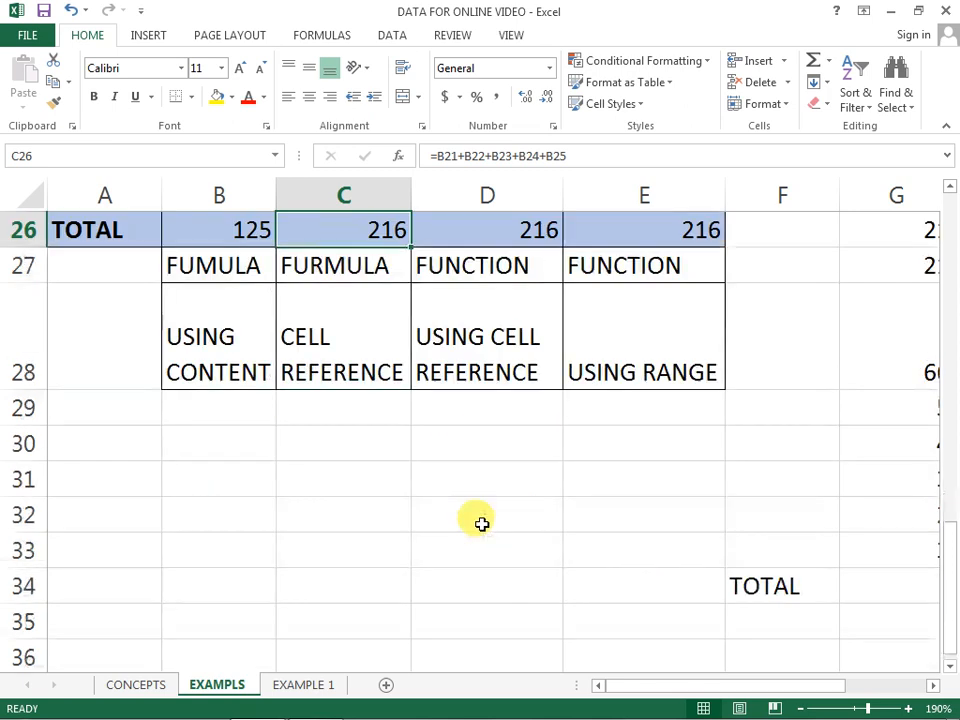
scroll(481, 523, up, 1)
click(709, 431)
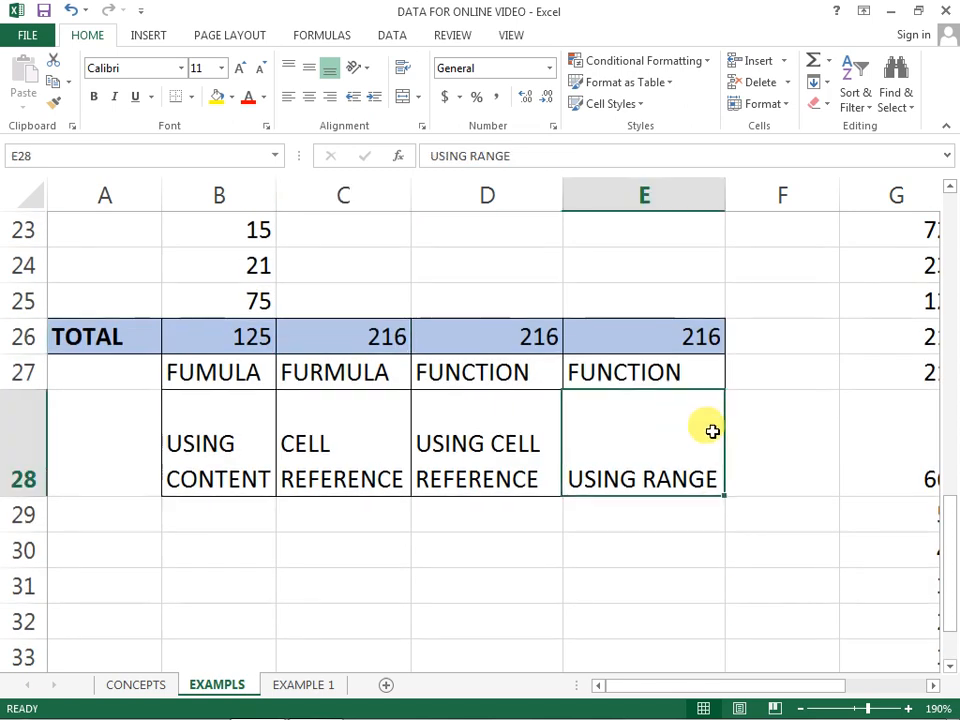
click(683, 329)
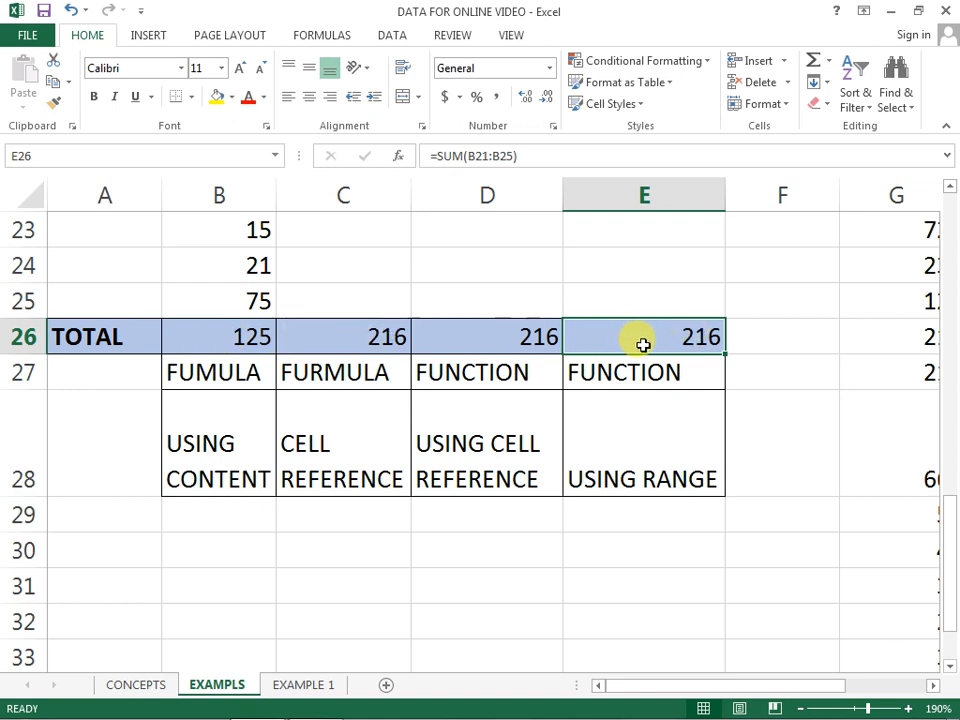
Step: Examine the long number list in column G, from G19 down to the empty TOTAL cell G34
click(935, 337)
key(Right)
key(Right)
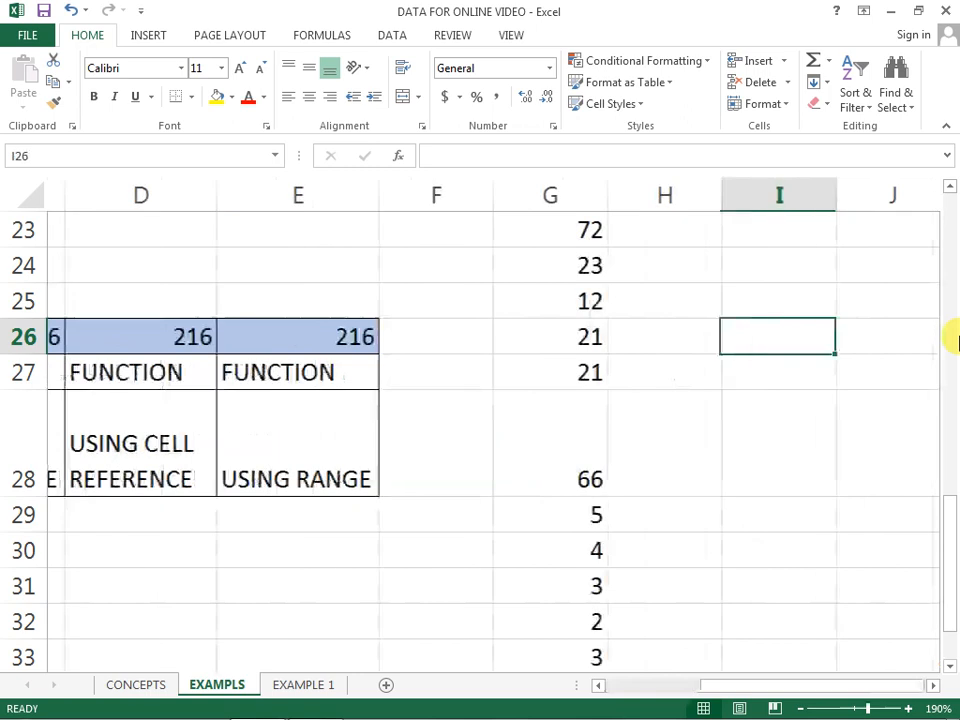
key(Left)
key(Left)
key(Up)
key(Up)
key(Up)
key(Up)
key(Up)
key(Up)
key(Up)
key(Up)
key(Up)
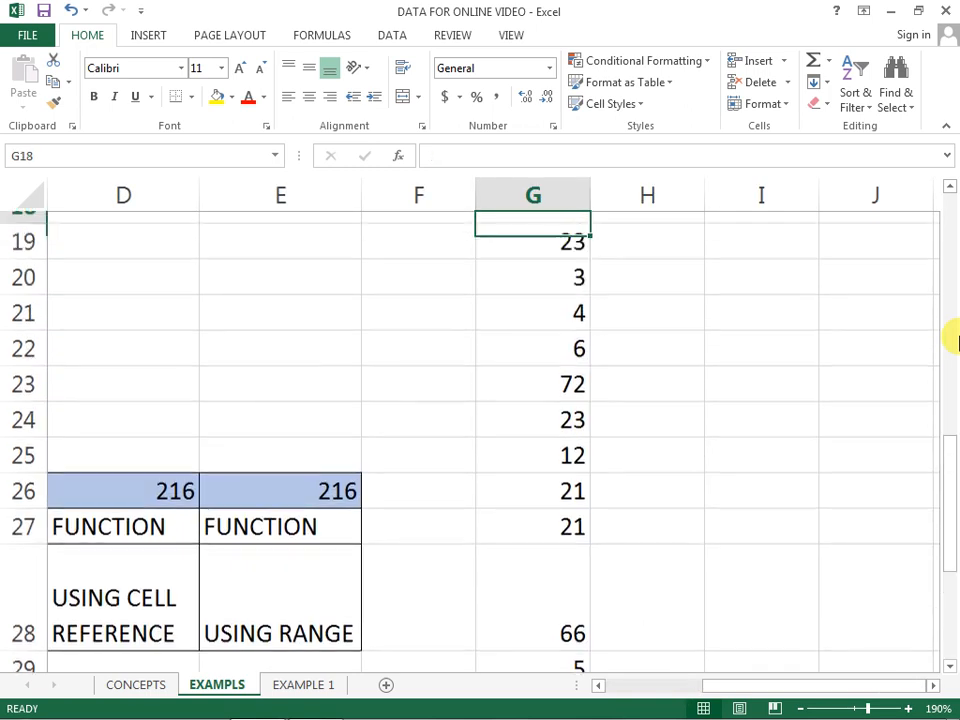
key(Down)
key(Down)
key(Down)
key(Down)
key(Down)
key(Down)
key(Down)
key(Down)
key(Down)
key(Down)
key(Down)
key(Down)
key(Down)
key(Down)
key(Down)
key(Down)
key(Down)
key(Down)
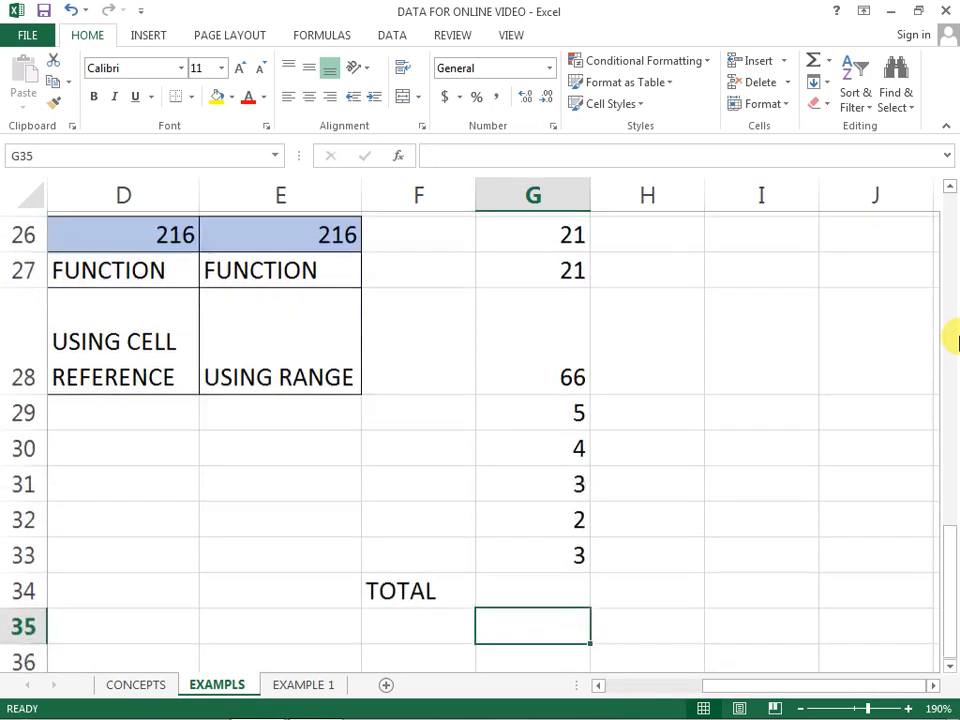
key(Up)
key(Up)
key(Down)
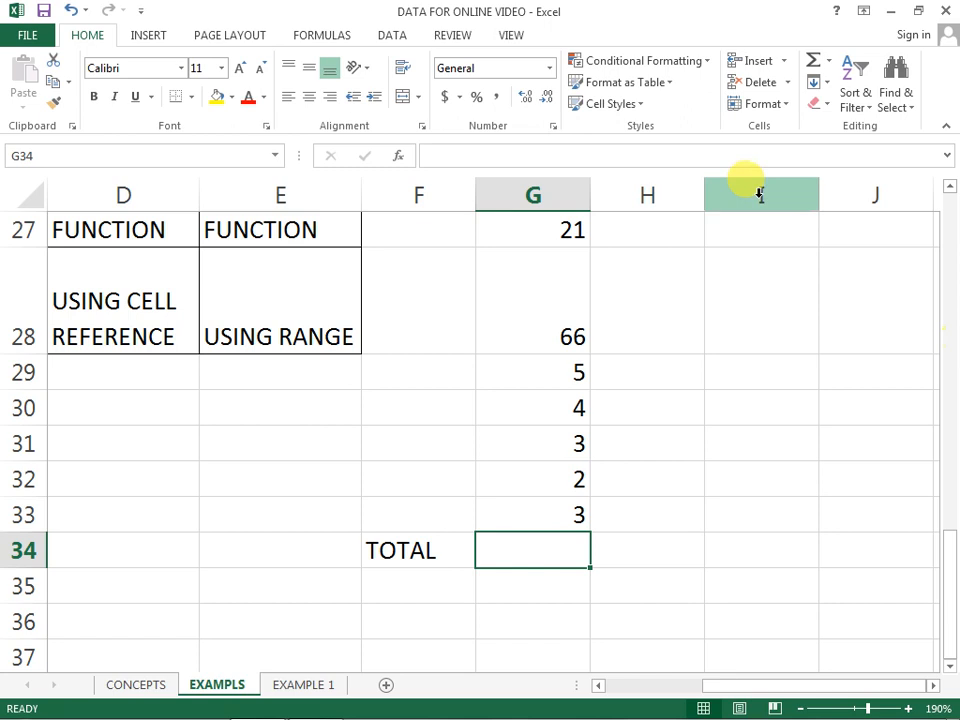
text(=)
scroll(529, 279, up, 4)
scroll(600, 360, down, 5)
text(23+3+)
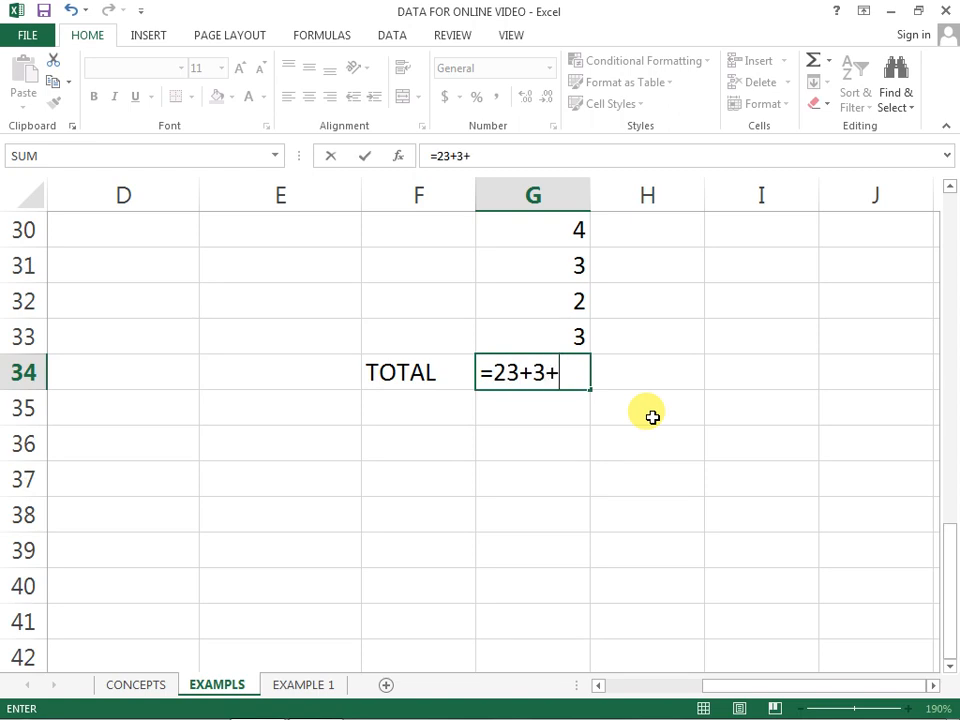
key(BackSpace)
key(BackSpace)
key(BackSpace)
key(BackSpace)
key(BackSpace)
key(BackSpace)
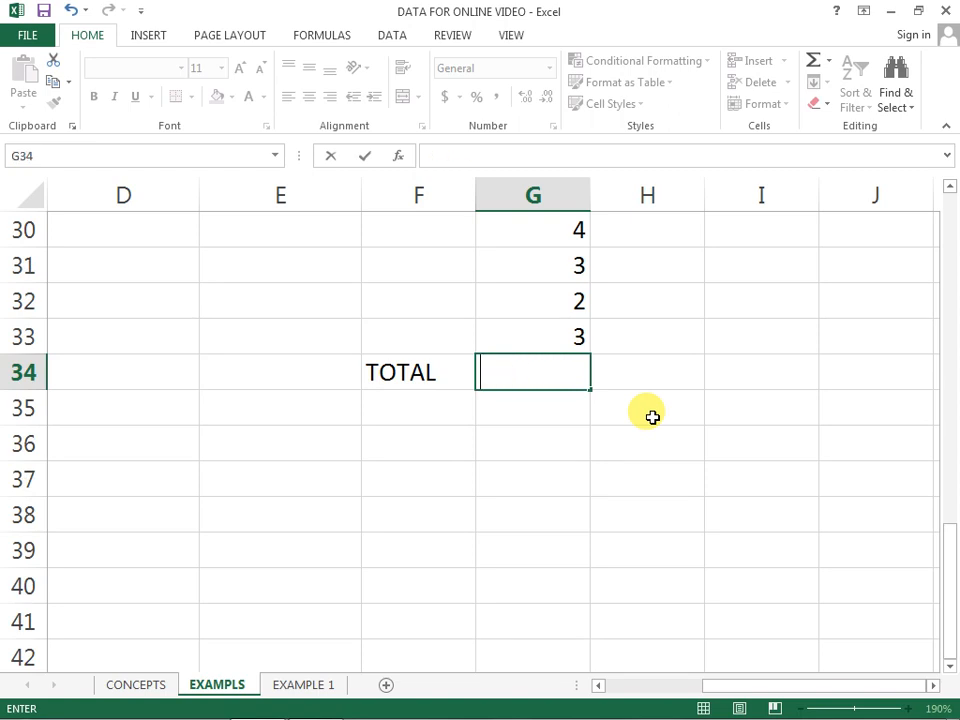
text(=SUM)
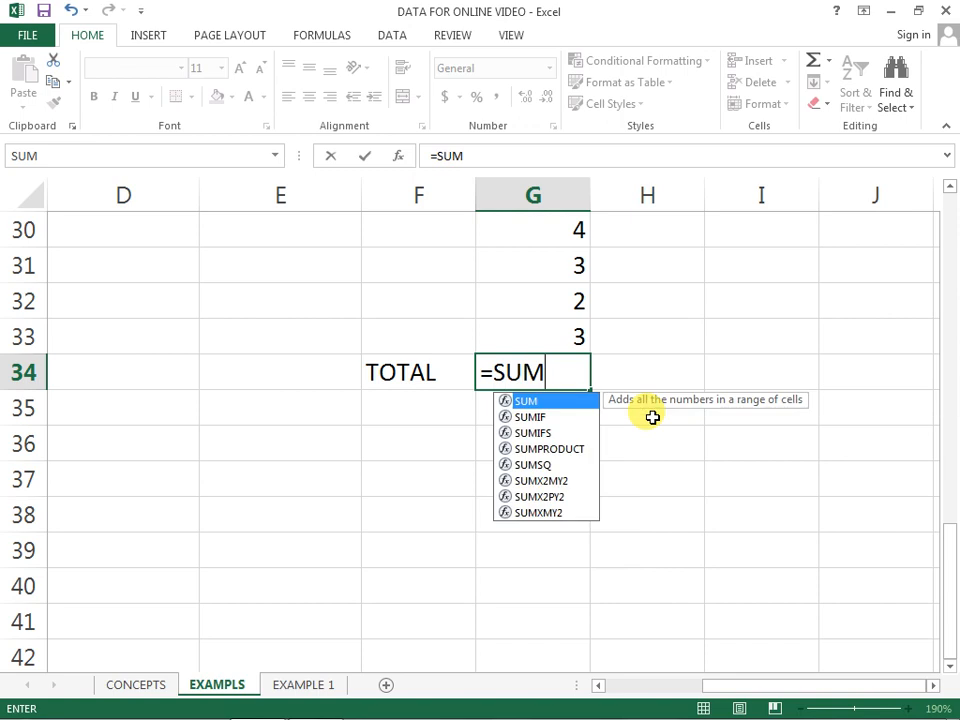
text(()
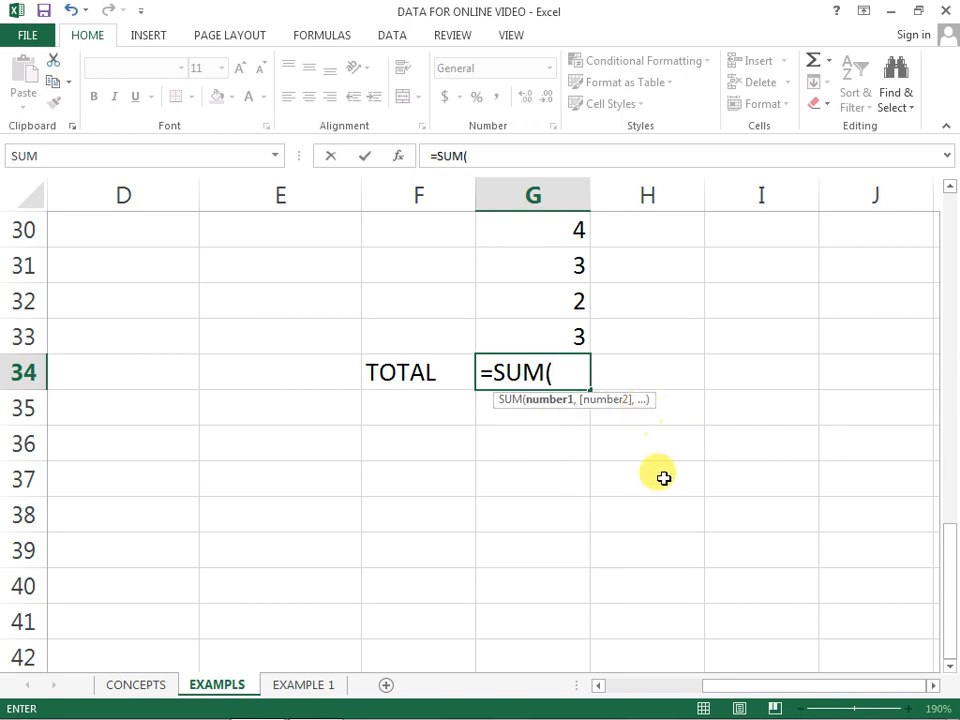
scroll(671, 469, up, 3)
scroll(671, 469, up, 2)
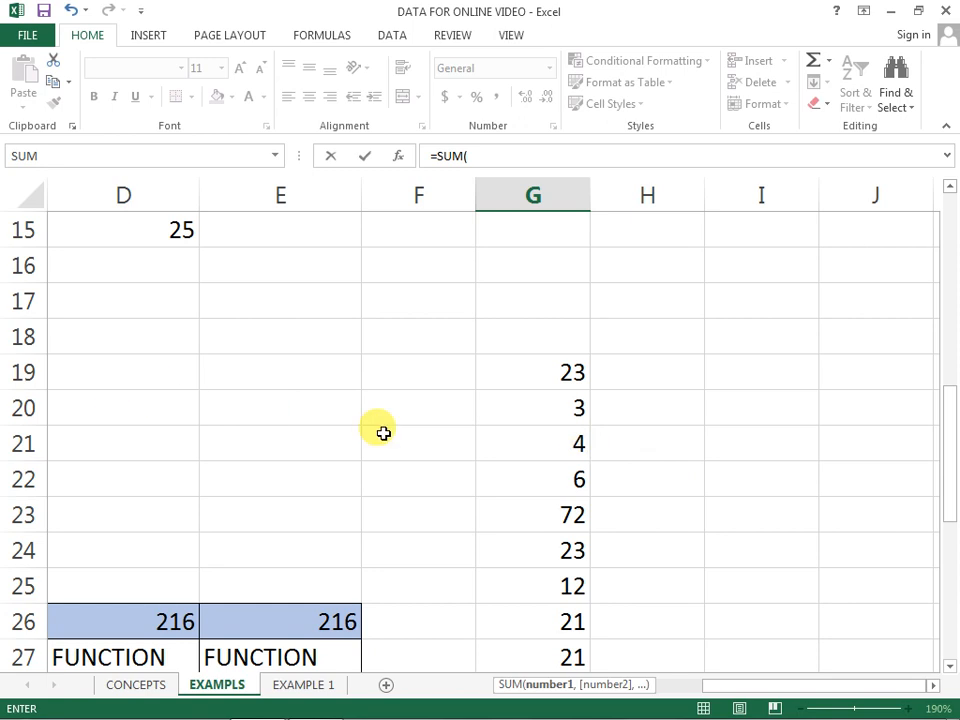
text(G19,)
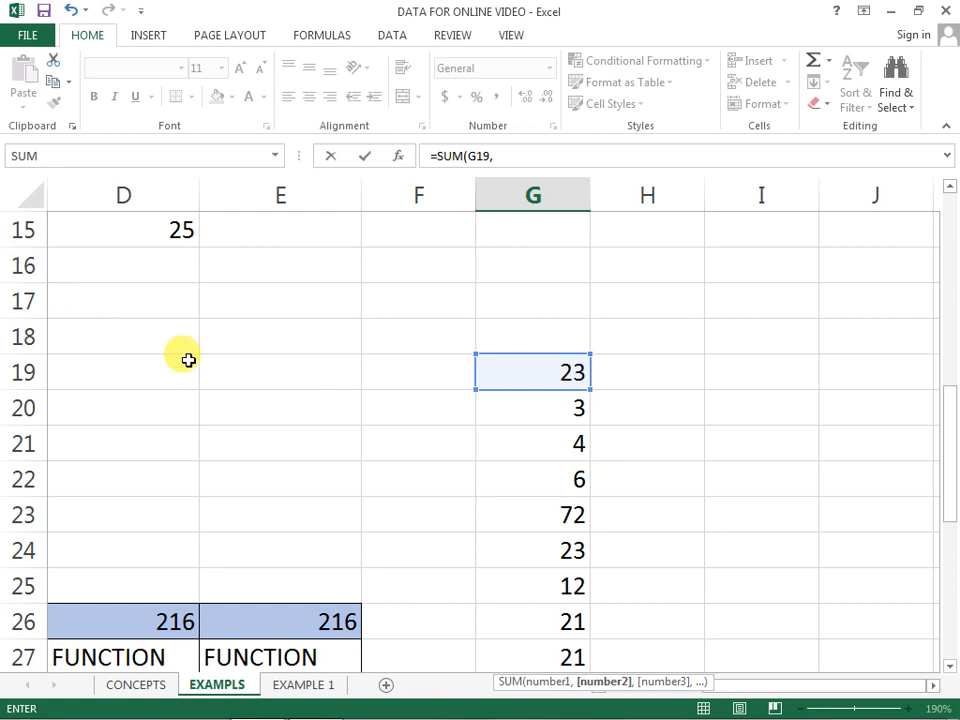
key(Escape)
Step: Enter the range-based total formula =SUM(G19:G33) in the TOTAL cell G34
text(=SUM)
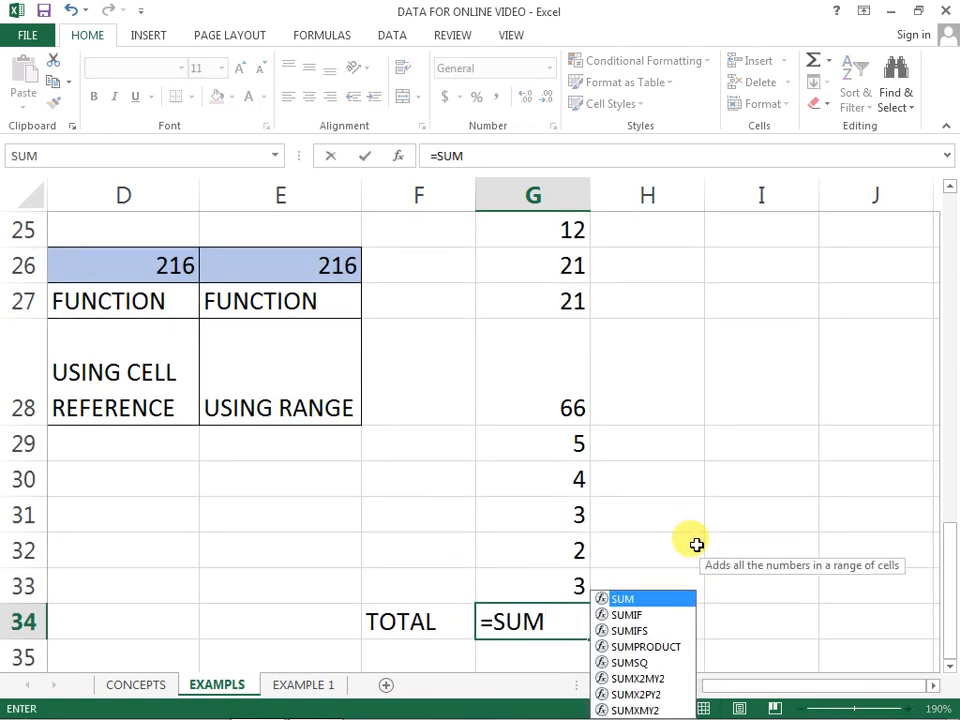
text(()
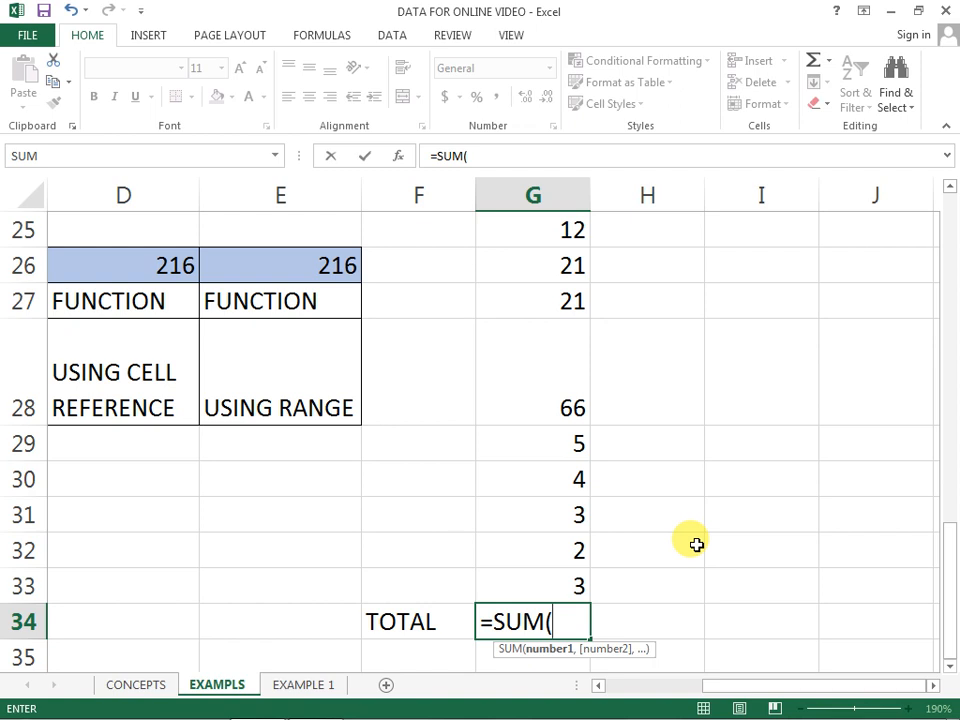
text(G)
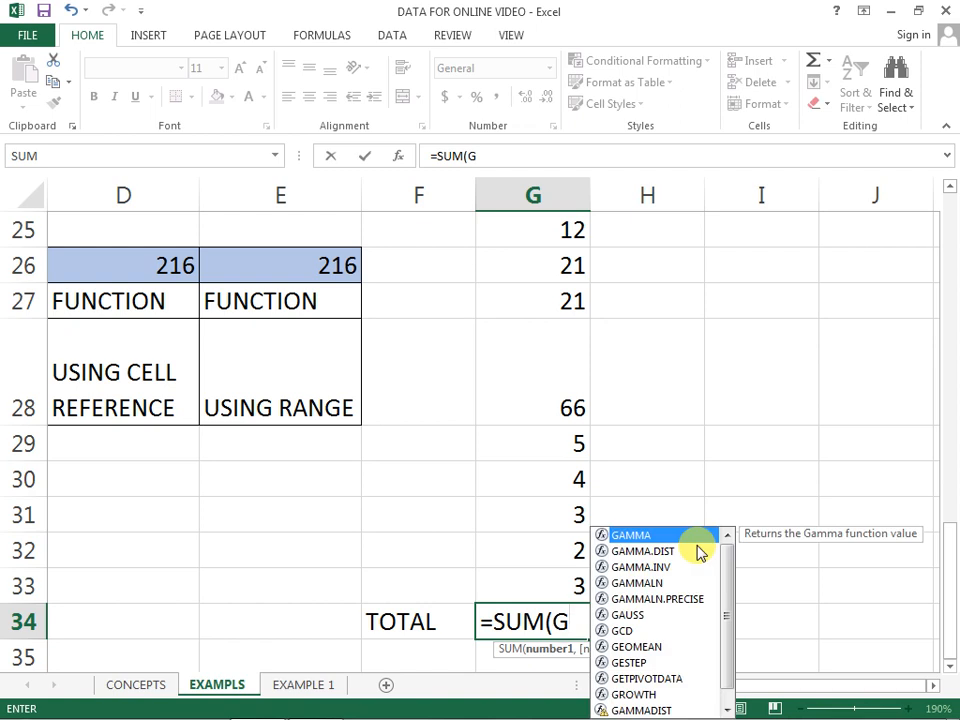
text(19)
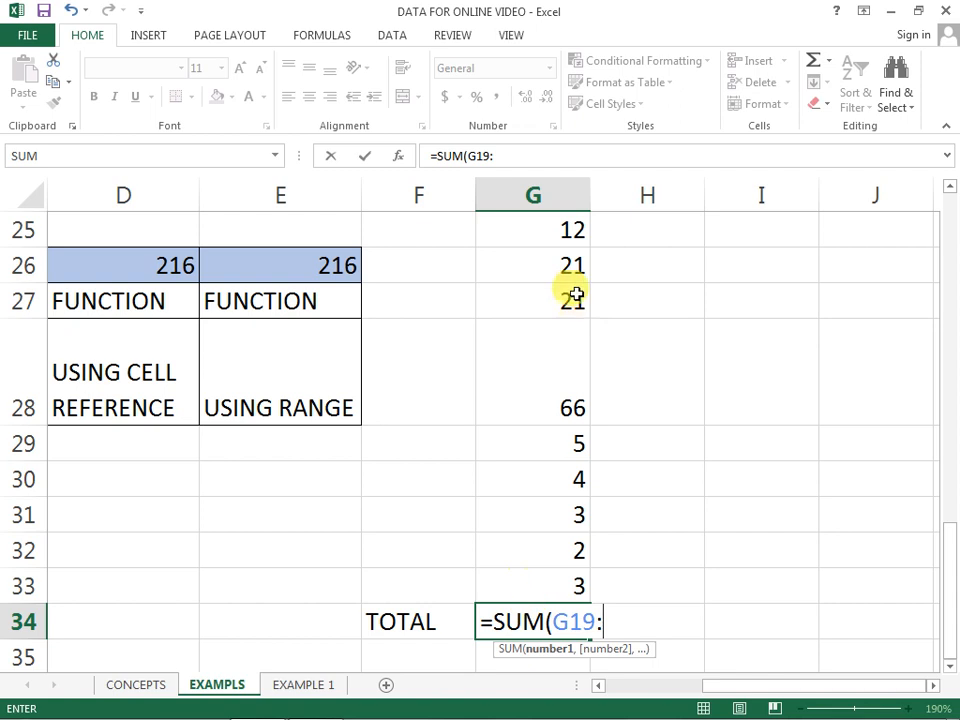
text(:G33))
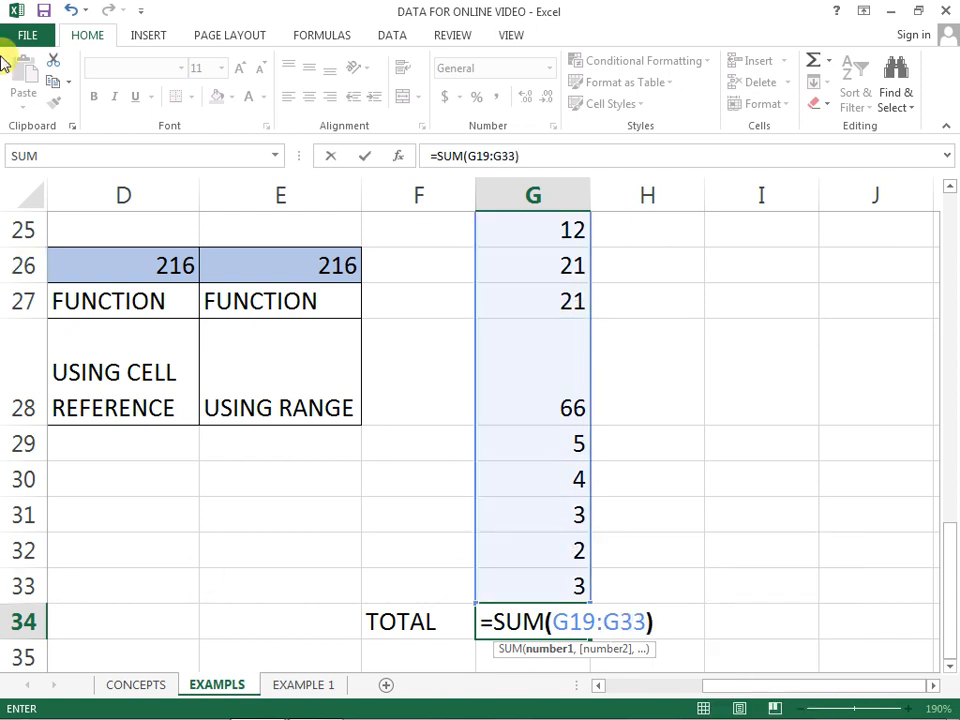
key(Return)
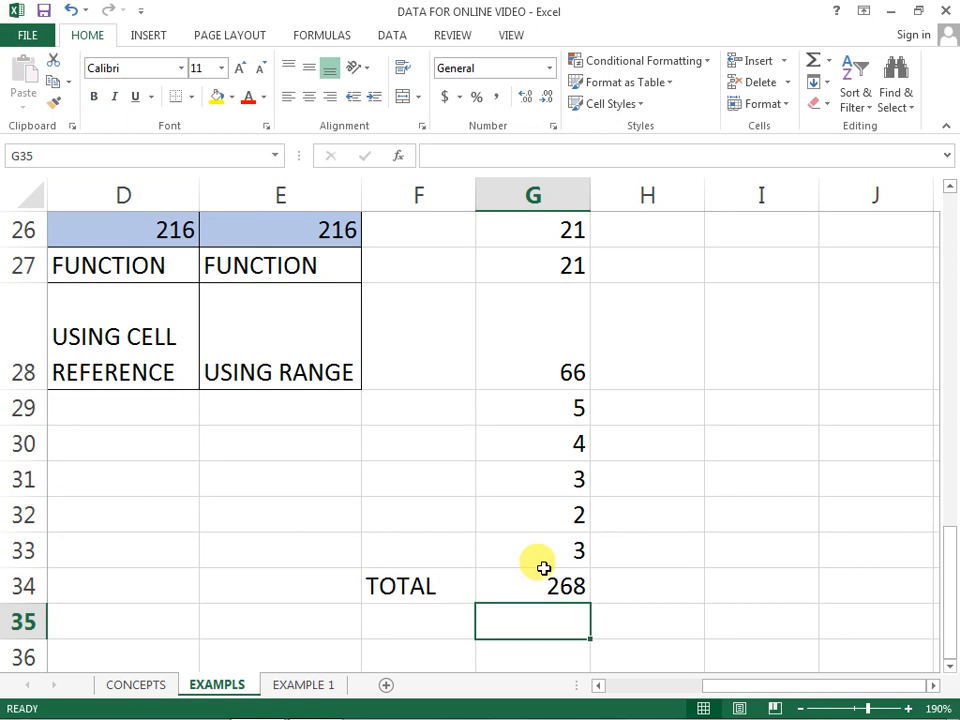
Step: Inspect the SUM formula in G34 and the cell range it references
double_click(541, 585)
scroll(467, 501, up, 3)
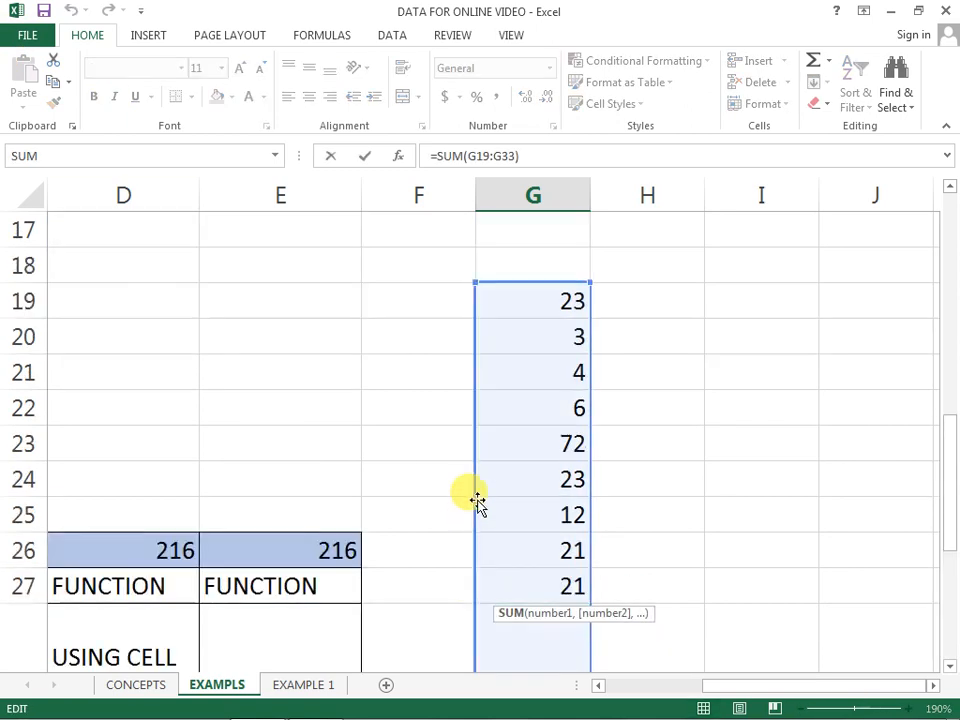
scroll(540, 664, down, 3)
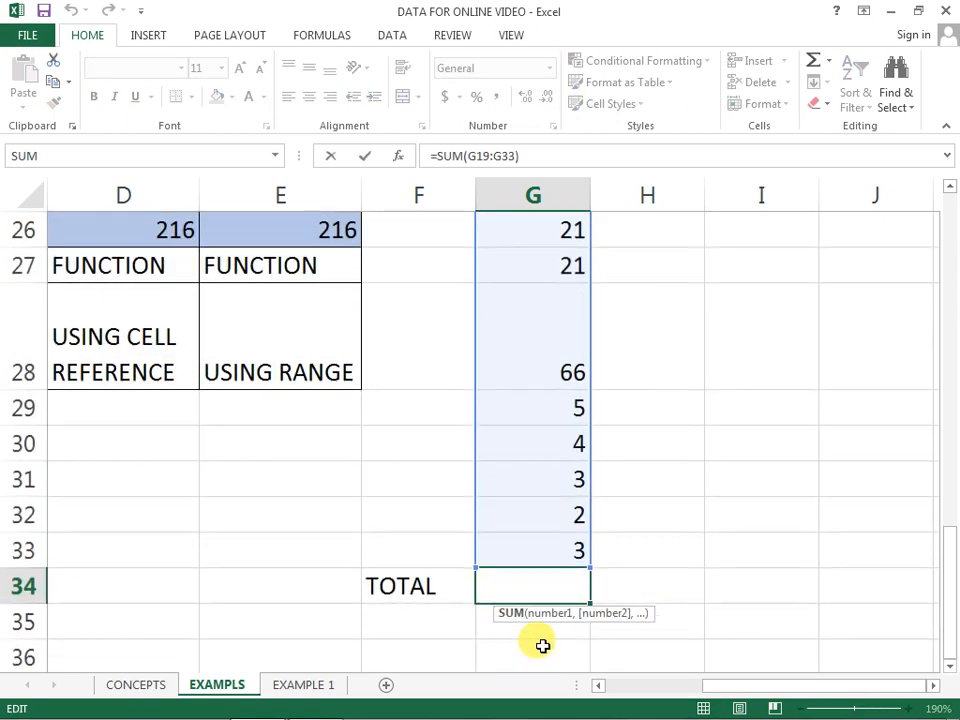
key(Return)
key(Up)
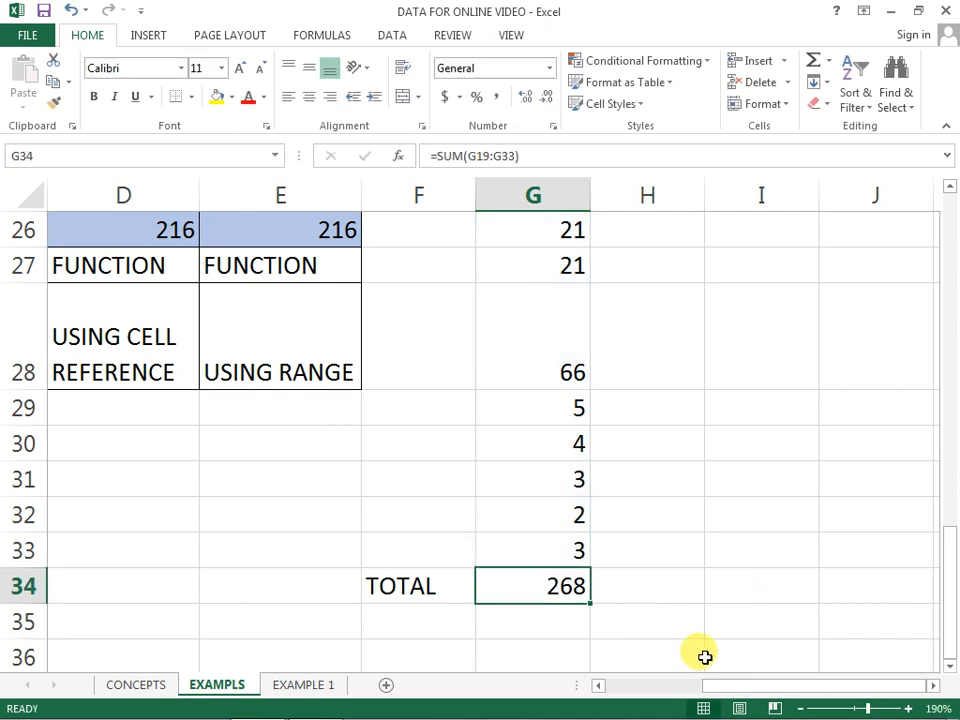
double_click(542, 582)
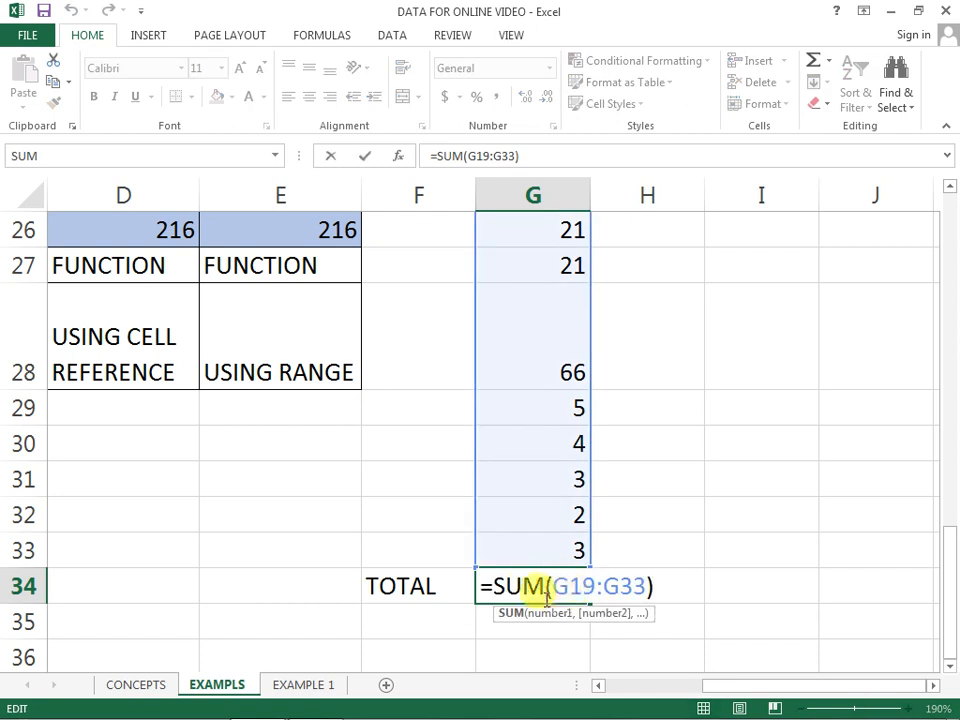
drag(560, 585, 622, 585)
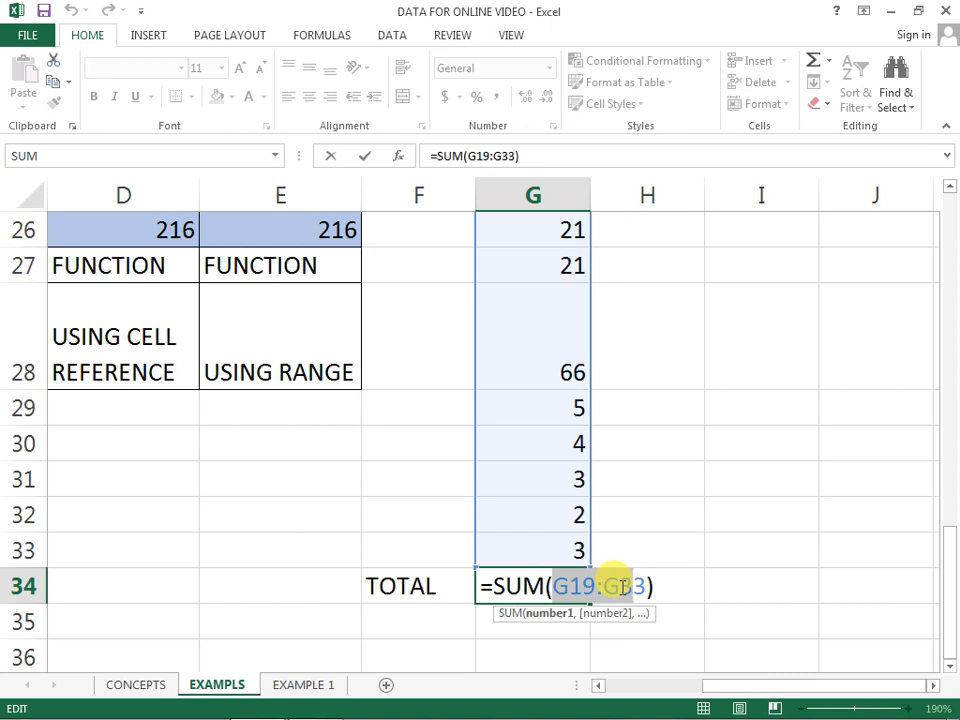
key(Escape)
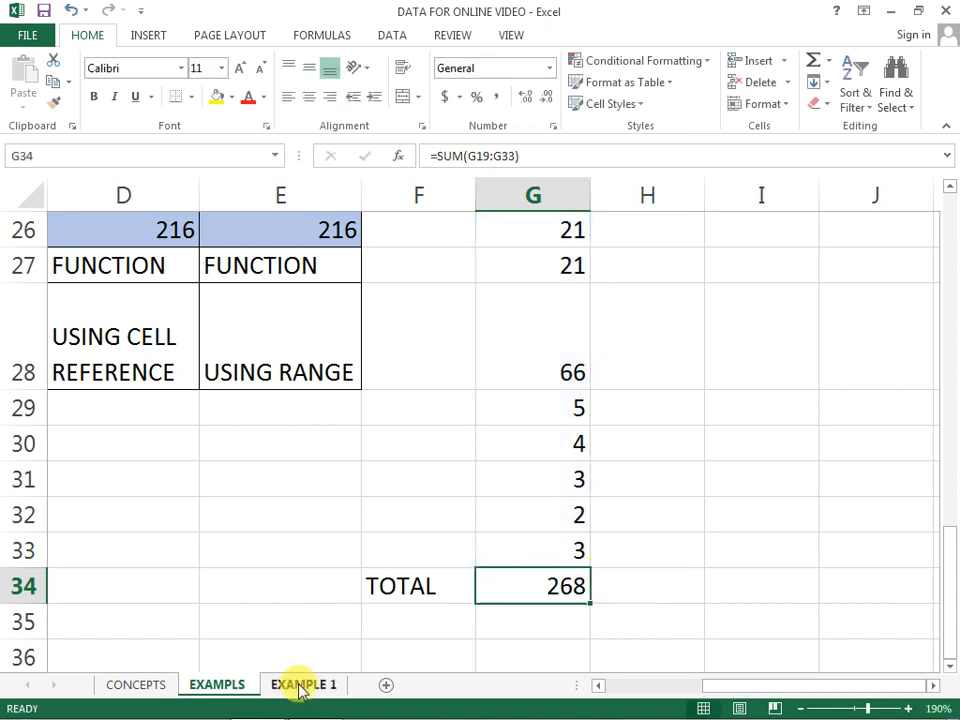
Step: Switch to the CONCEPTS sheet and select the FORMULA heading in A15
click(300, 688)
click(143, 686)
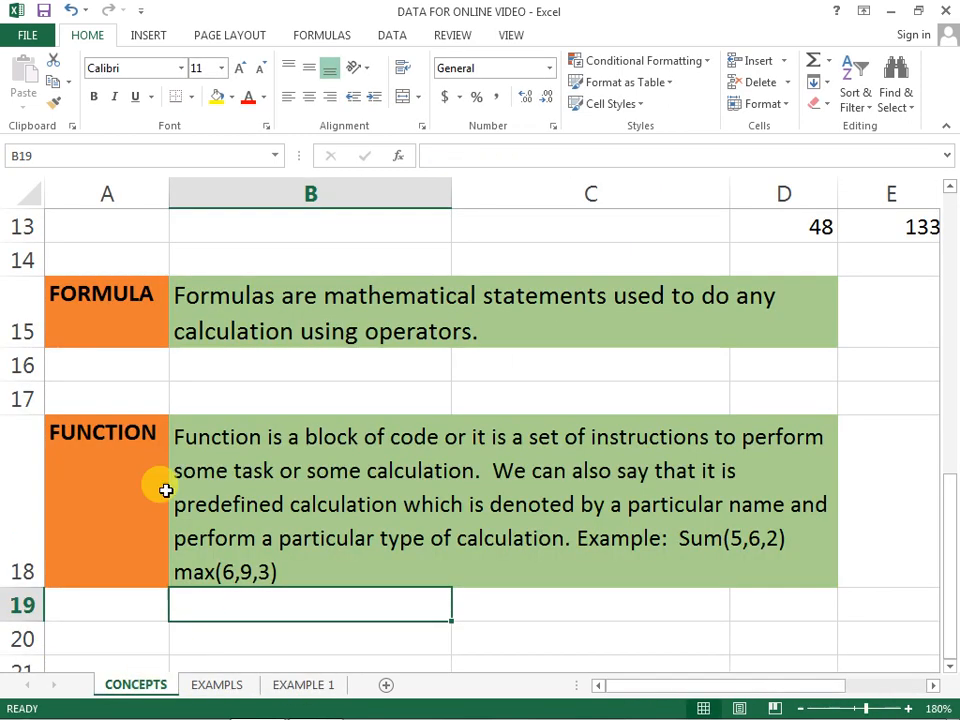
click(139, 319)
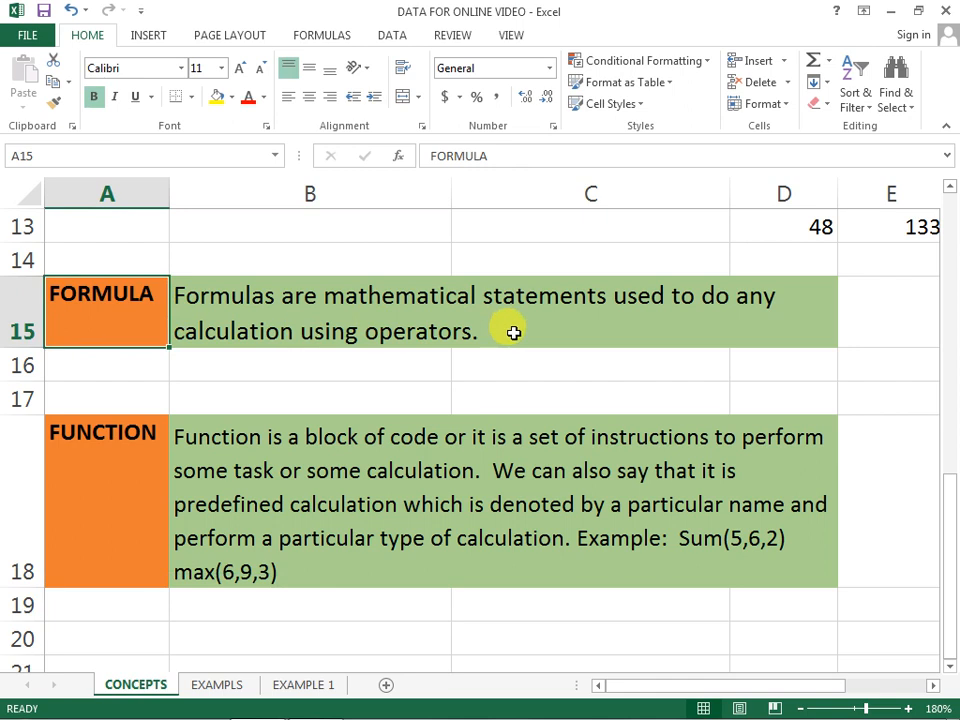
Step: Enter the note "WE CAN NOT USE RANGE OF CELLS IN FORMULA" in B16, below the formula definition
click(401, 374)
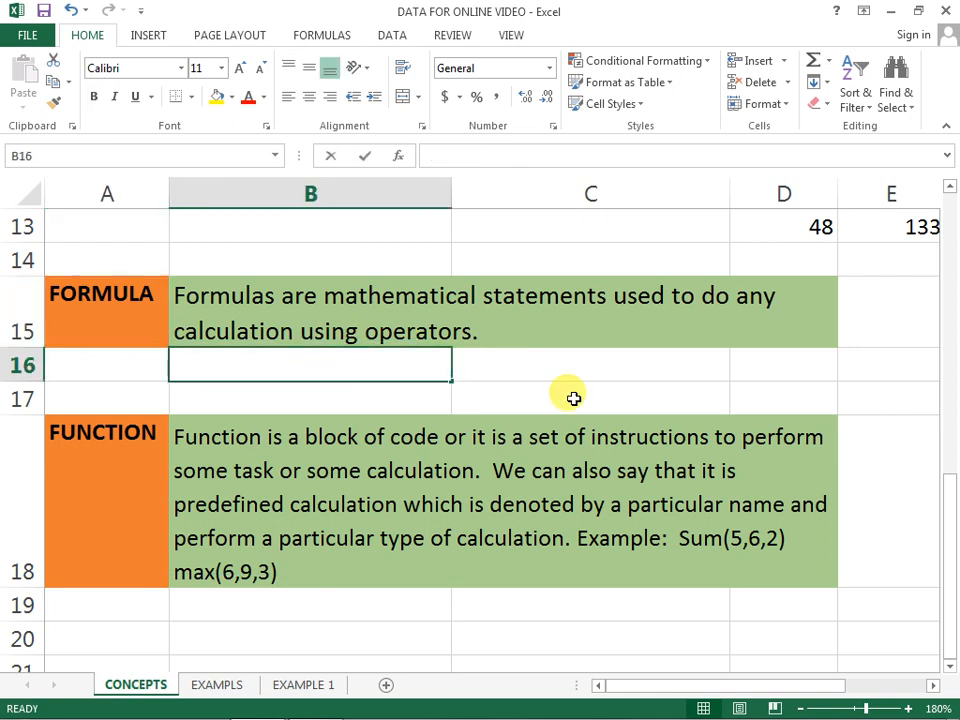
text(WE CAN NOT )
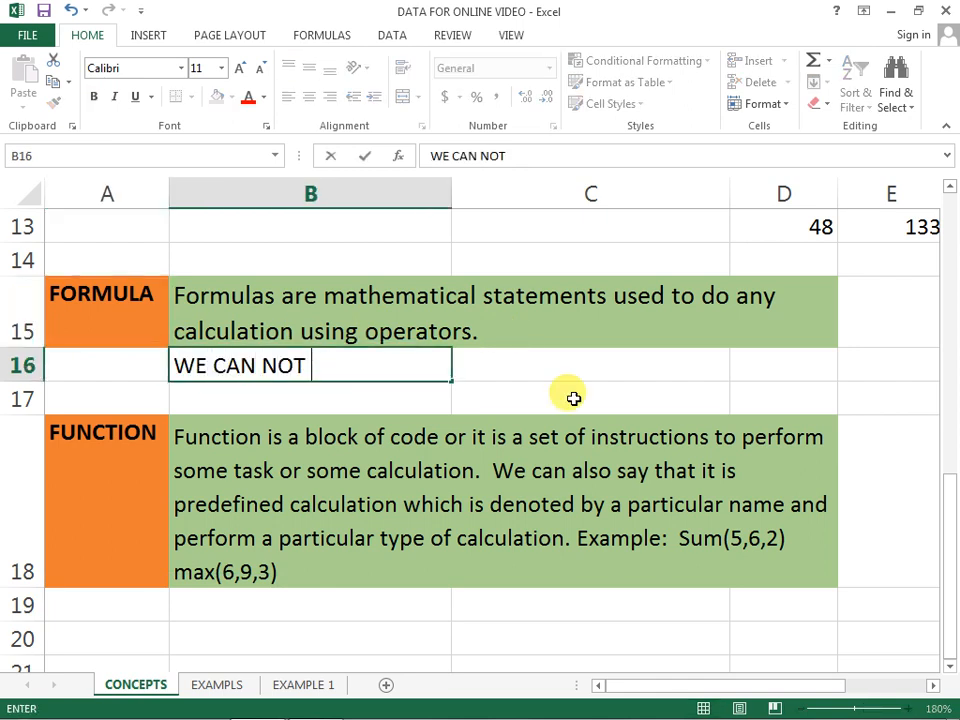
text(USE RANGE OF)
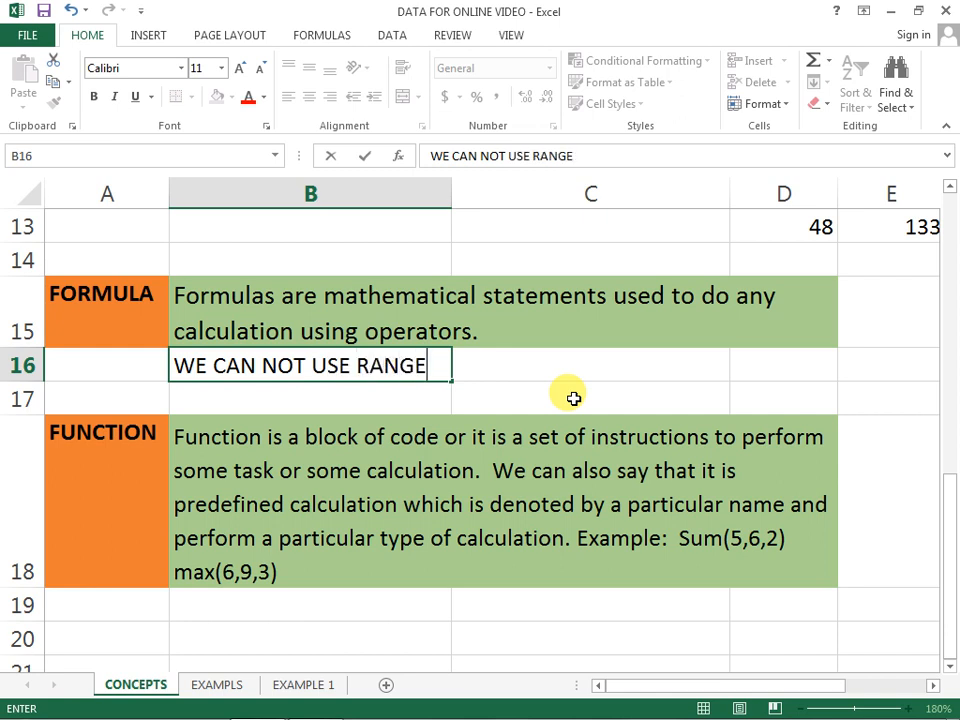
key(BackSpace)
key(BackSpace)
text(OF CESS)
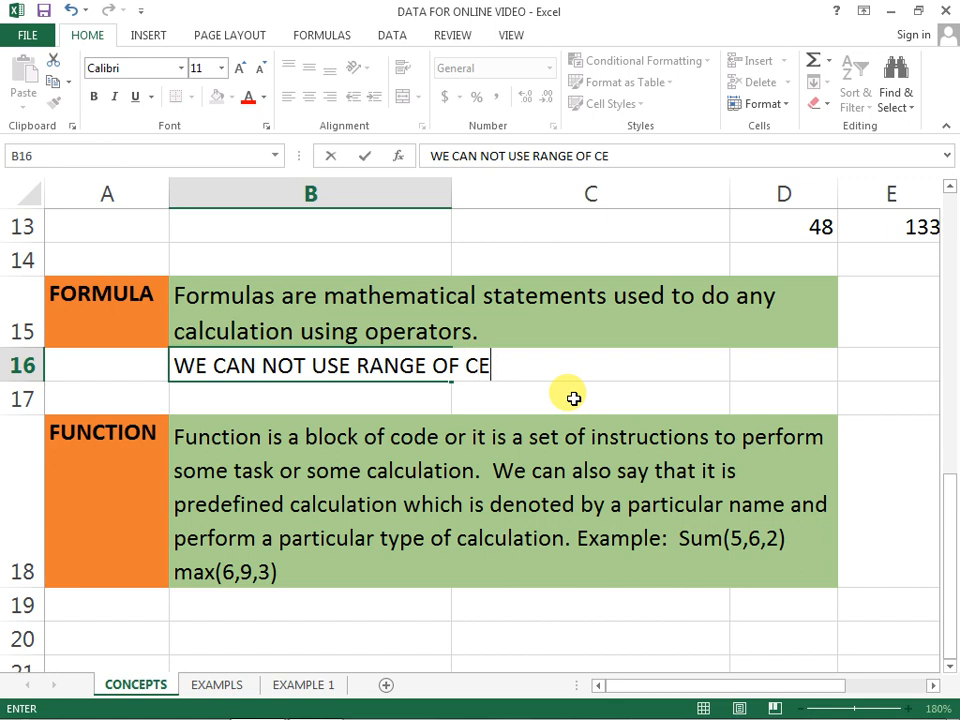
key(BackSpace)
key(BackSpace)
text(LLS IN )
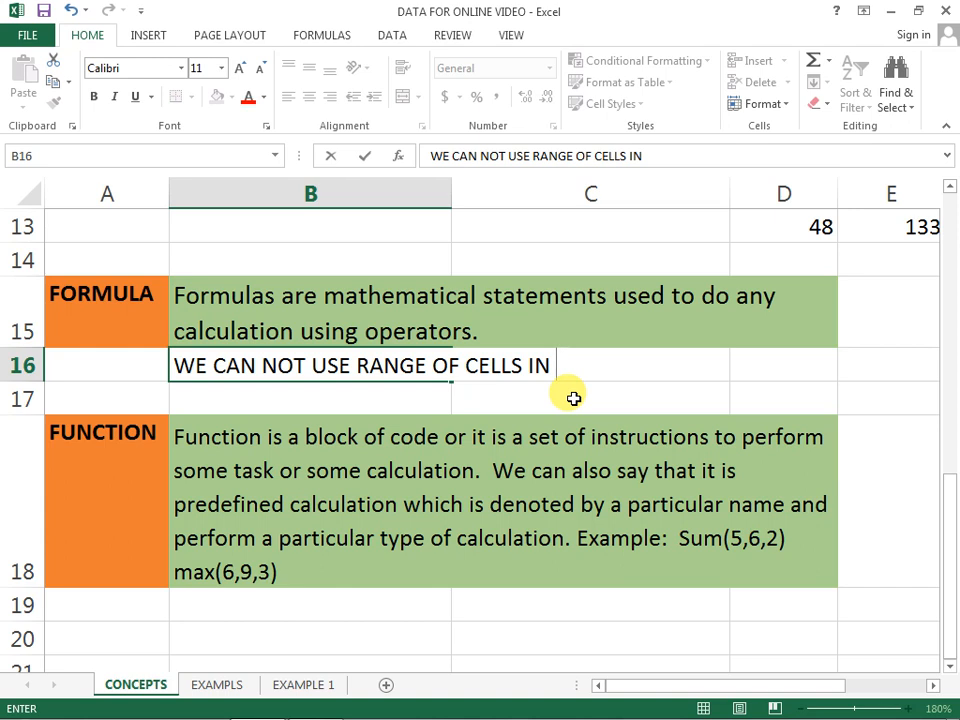
text(FORMULA)
key(Return)
Step: Enter the note "WE CAN USE RANGE OF CELLS IN FUNCTION." in B19, below the function definition
key(Down)
key(Down)
key(Down)
key(Down)
key(Up)
key(Up)
key(Up)
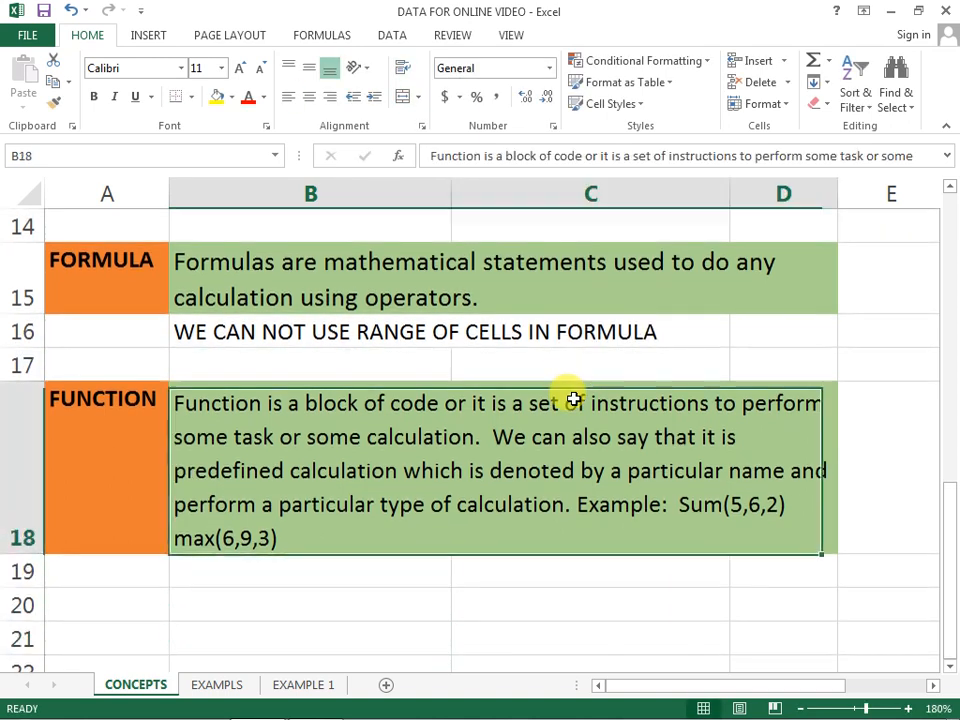
key(Down)
text(WE )
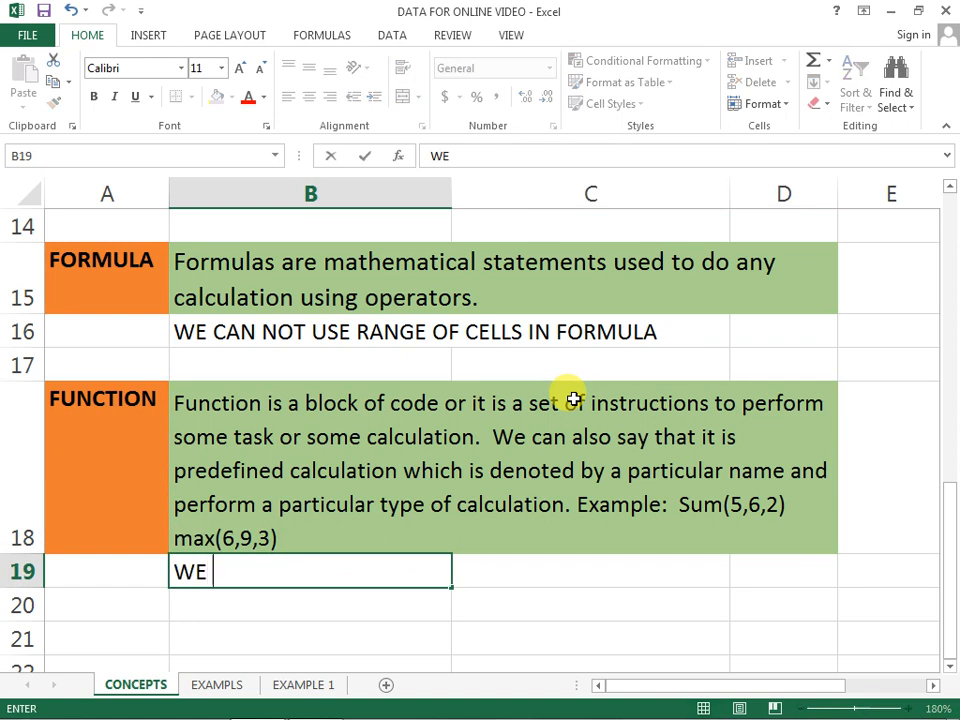
text(CAN US)
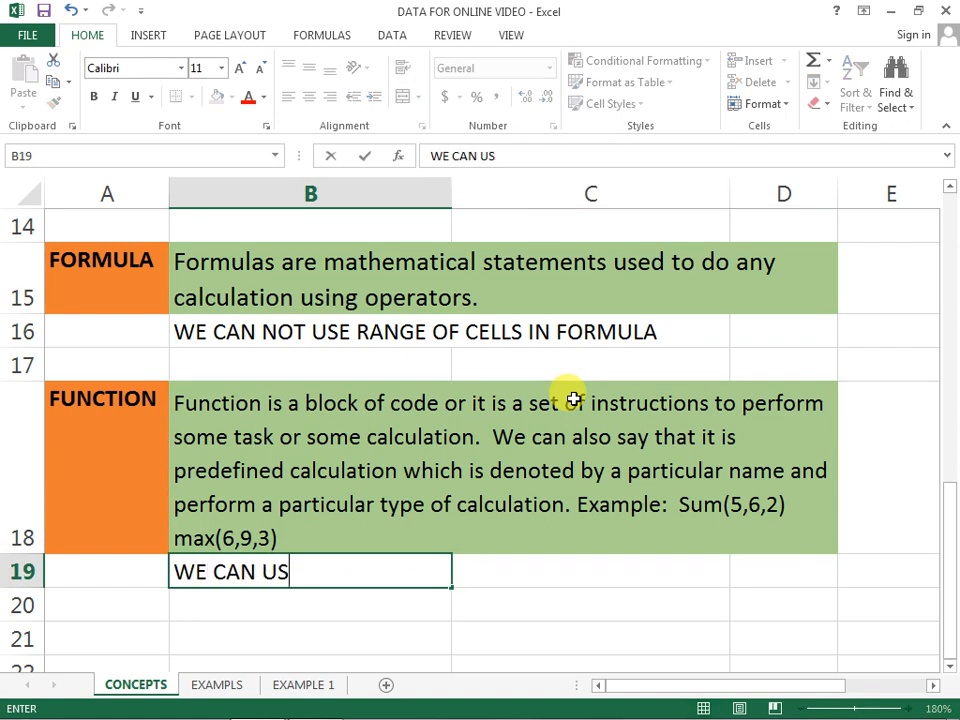
text(E RANGE OF C)
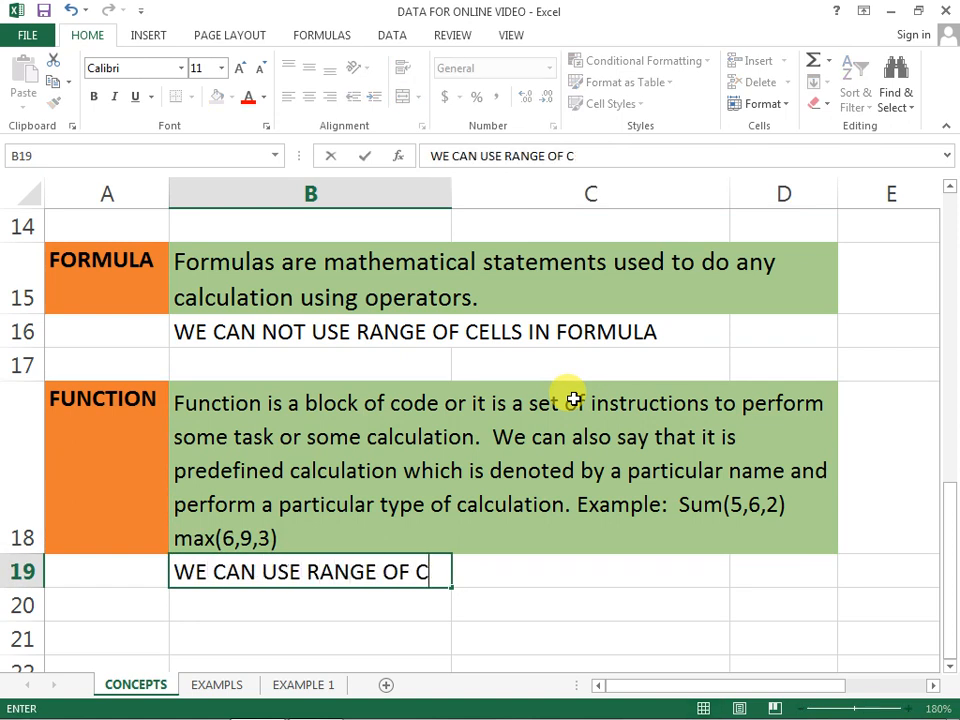
text(ELLS IN FUNCTION.)
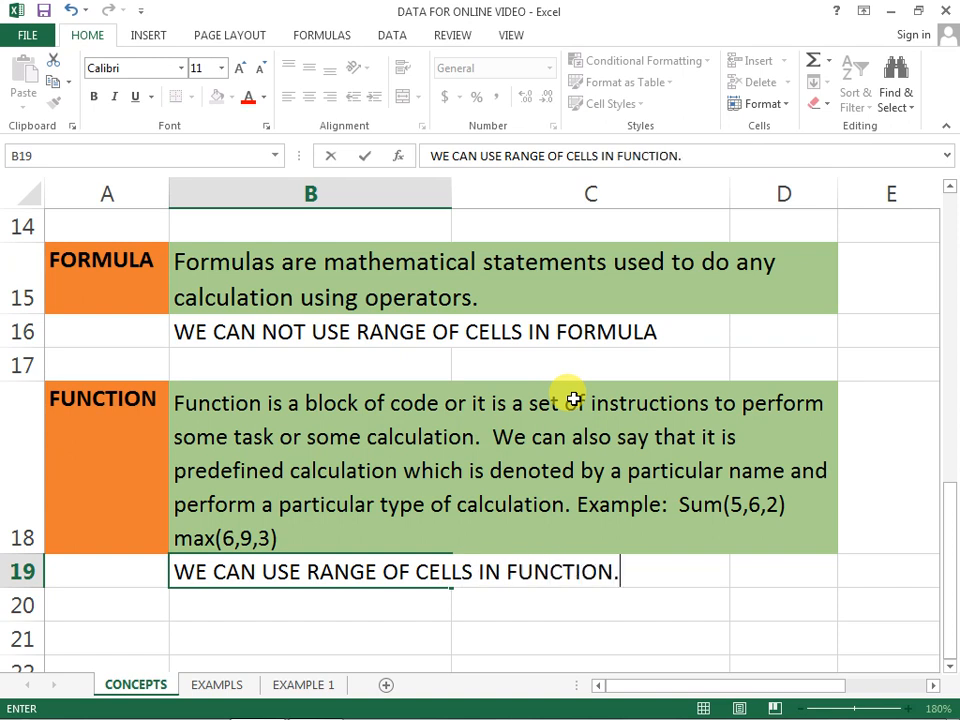
key(Return)
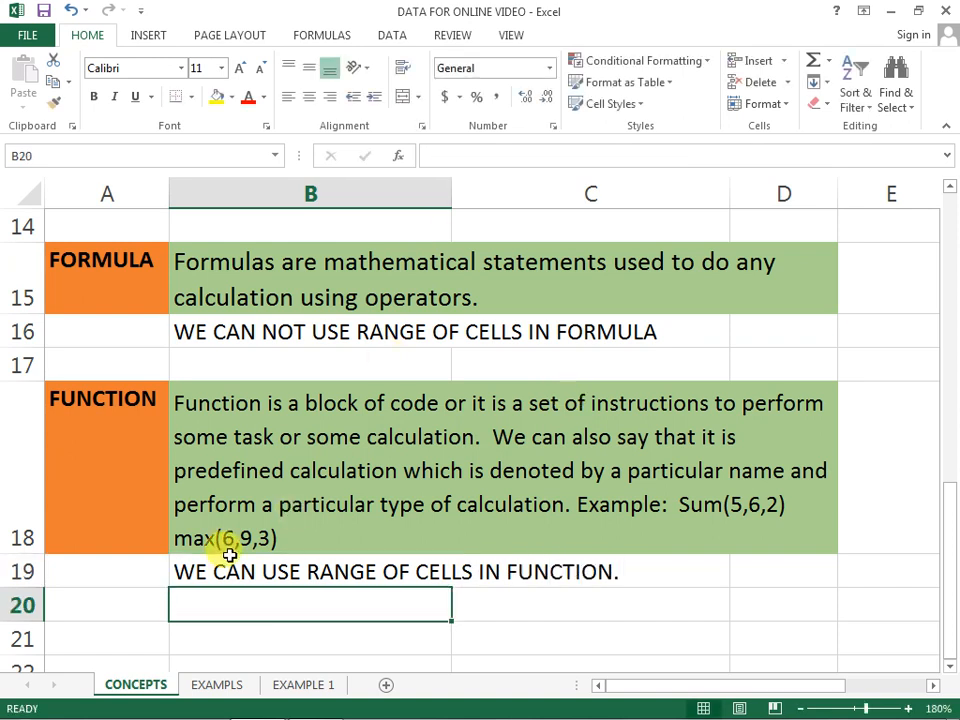
scroll(289, 561, up, 4)
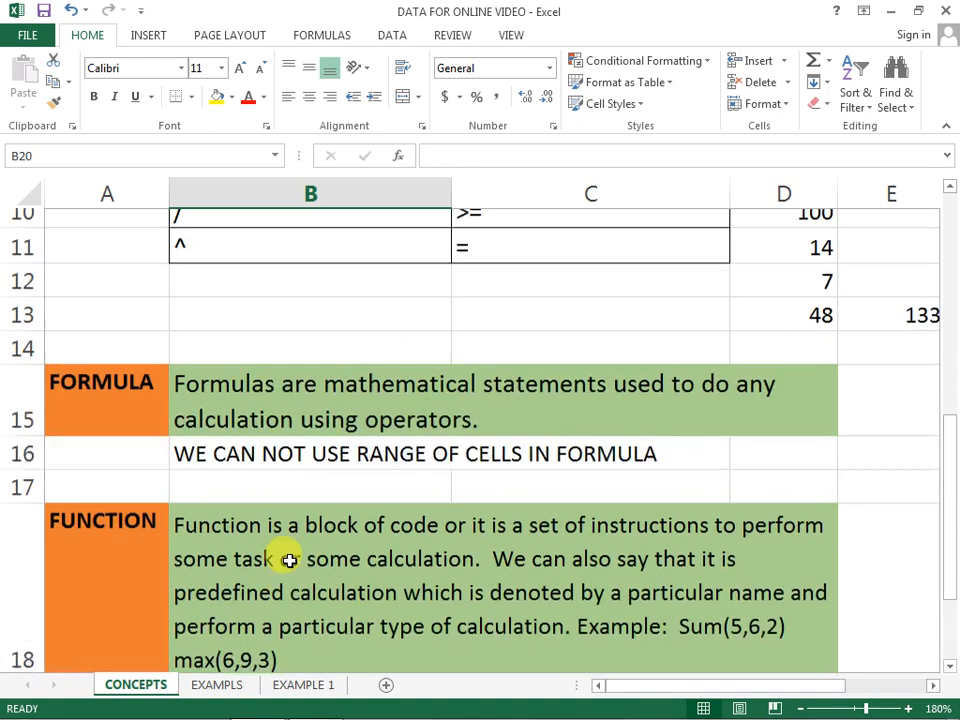